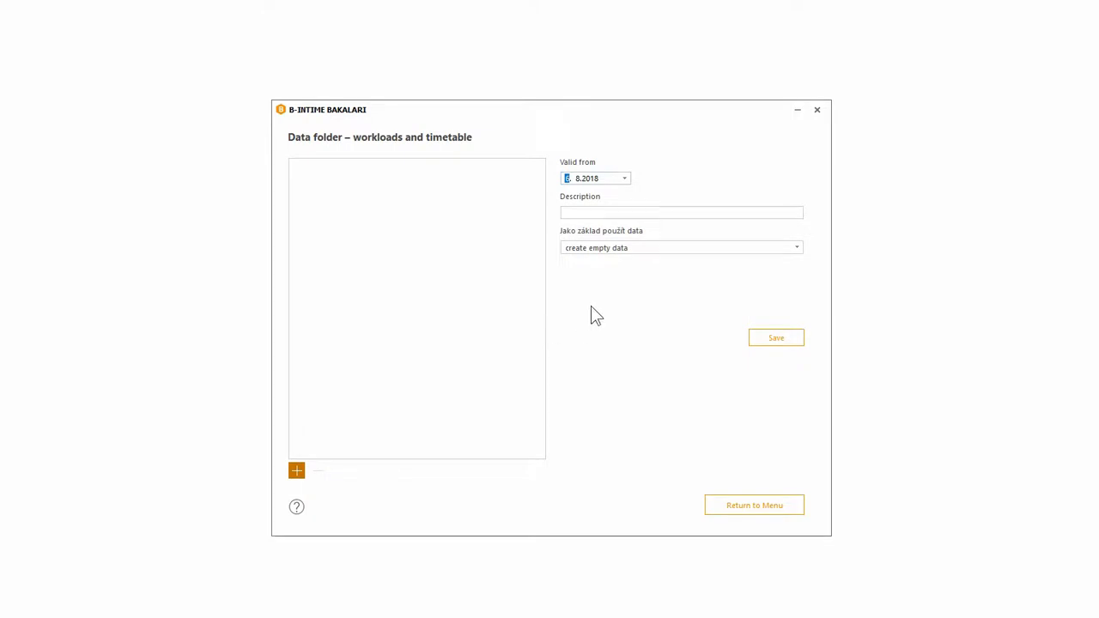
# Create and save an empty data folder valid from 1.9.2018 with the description "school year 2018/2019"
pyautogui.write('1.')
pyautogui.write('9')
pyautogui.press('Tab')
pyautogui.write('school year 2018/2019')
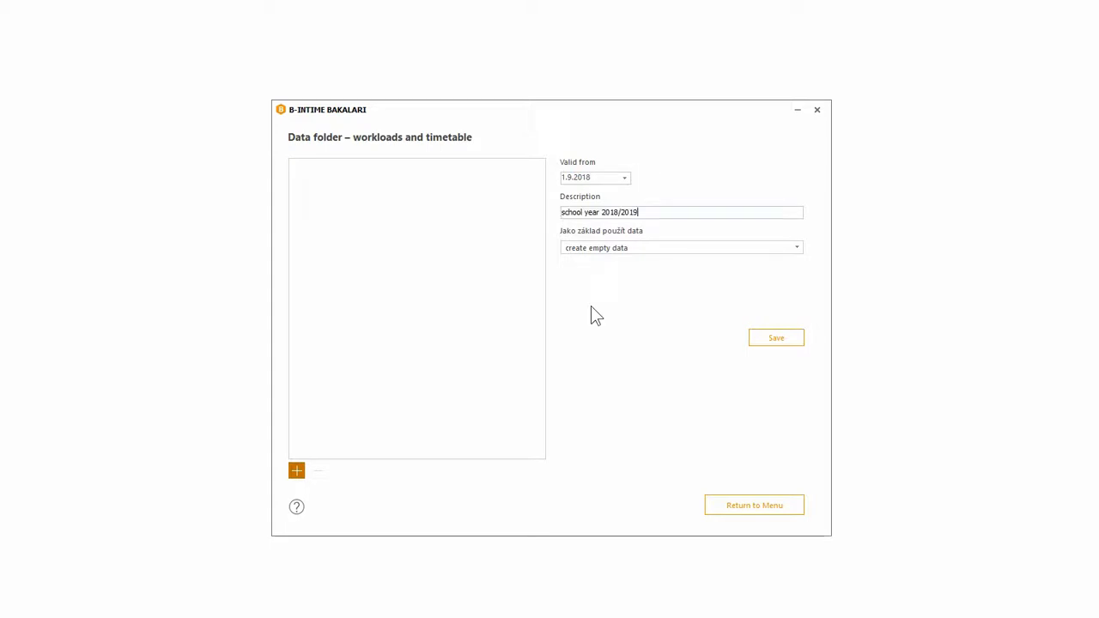
pyautogui.click(794, 343)
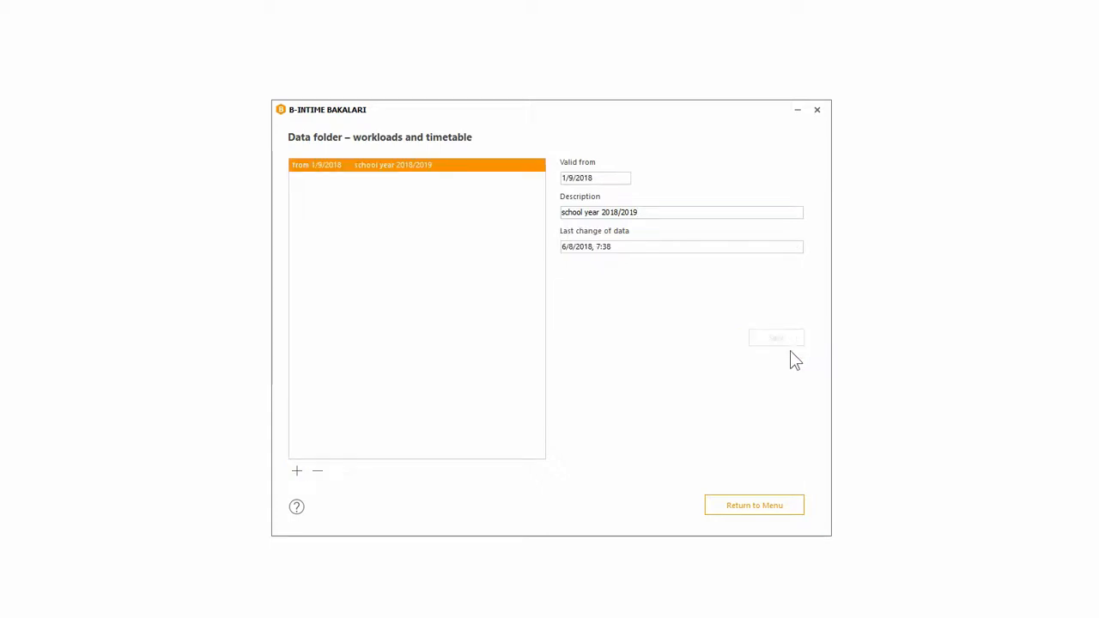
# Return to the main menu, open Data files, workloads and show the building definitions
pyautogui.click(791, 514)
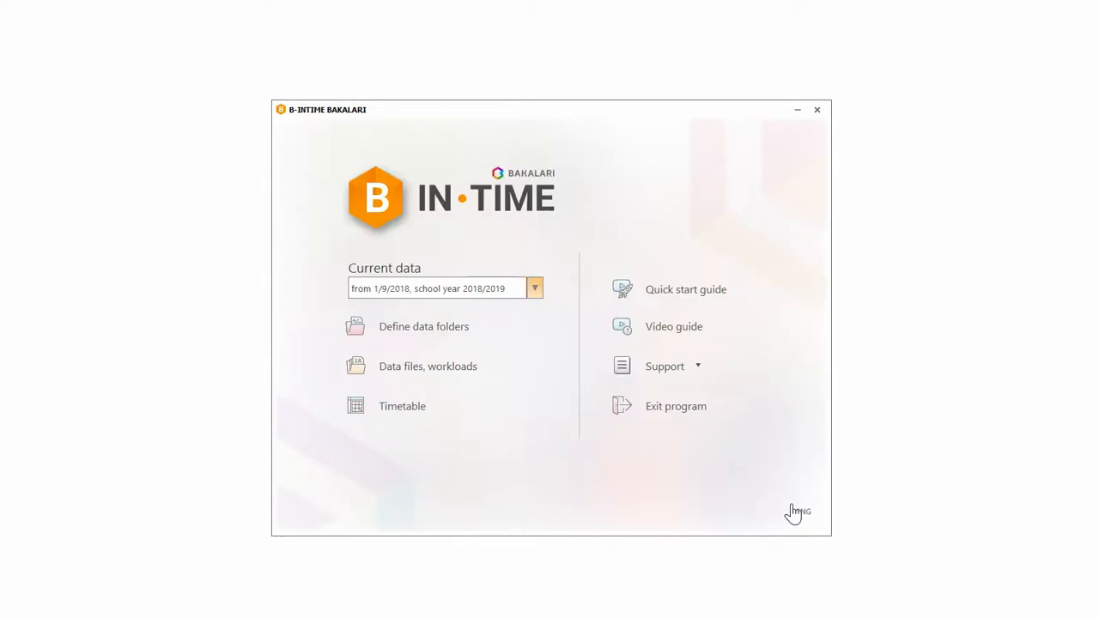
pyautogui.click(522, 375)
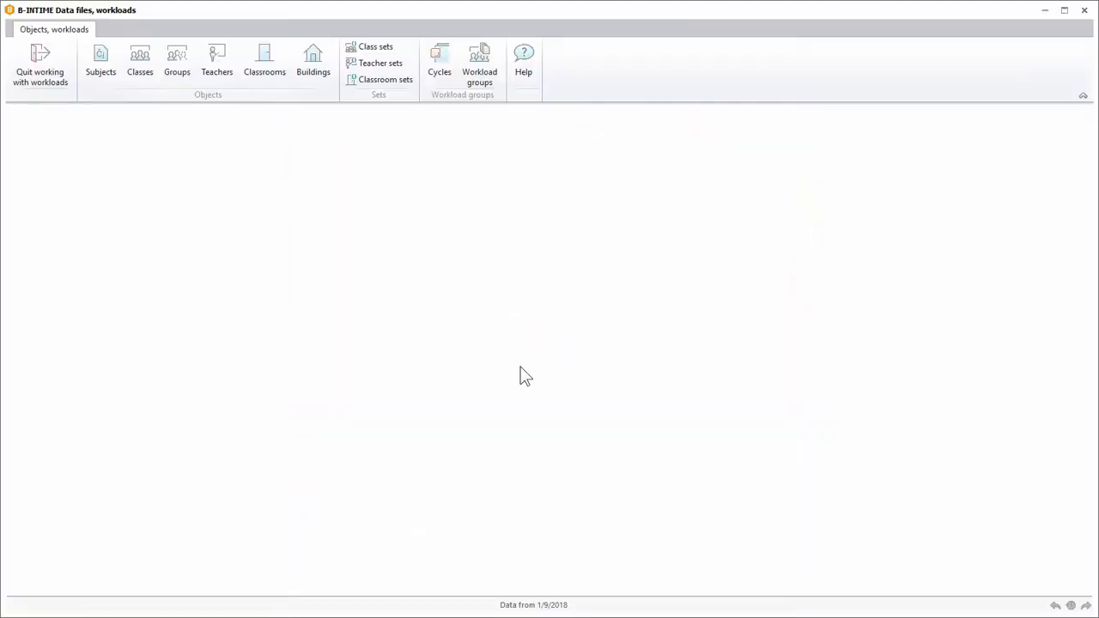
pyautogui.click(304, 72)
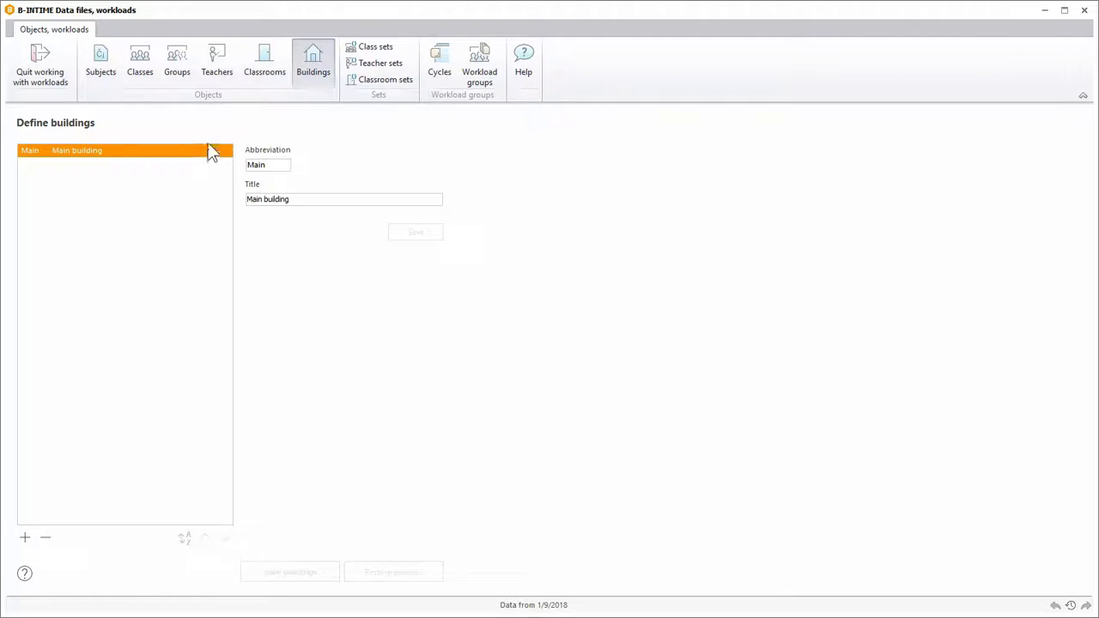
# Add classroom r100 titled "classroom 100" in the Main building with a student count of 34
pyautogui.click(267, 77)
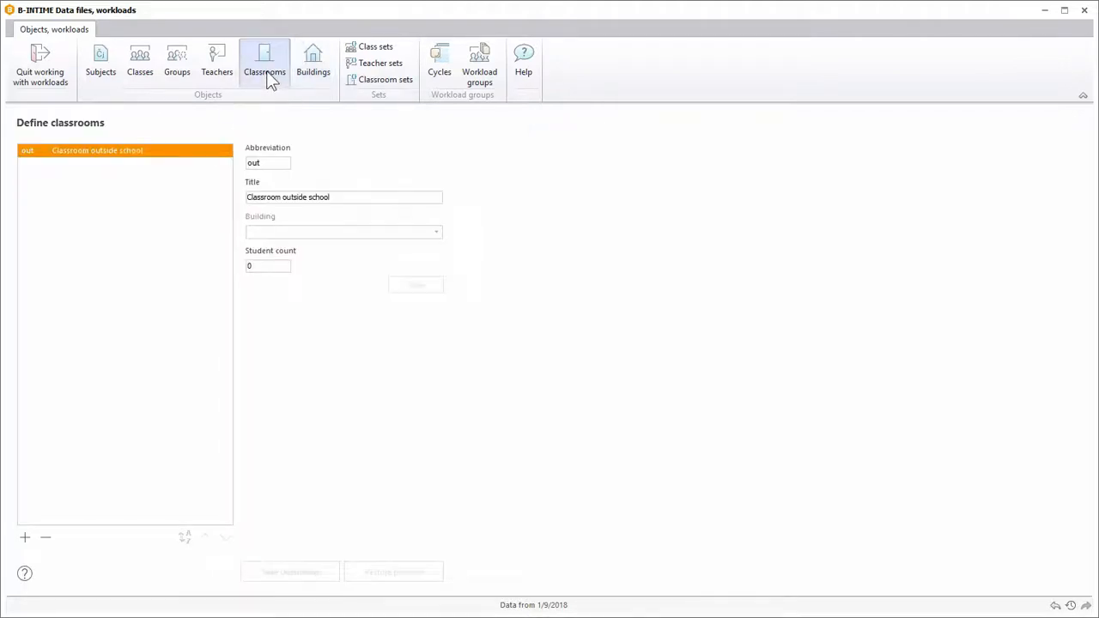
pyautogui.click(25, 537)
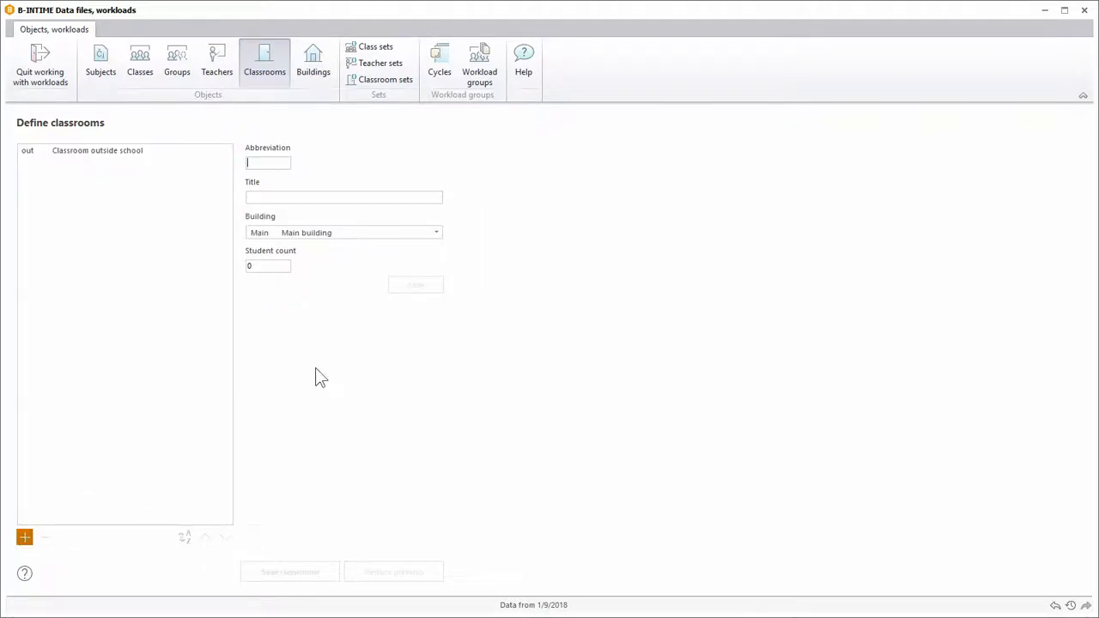
pyautogui.write('r100')
pyautogui.press('Tab')
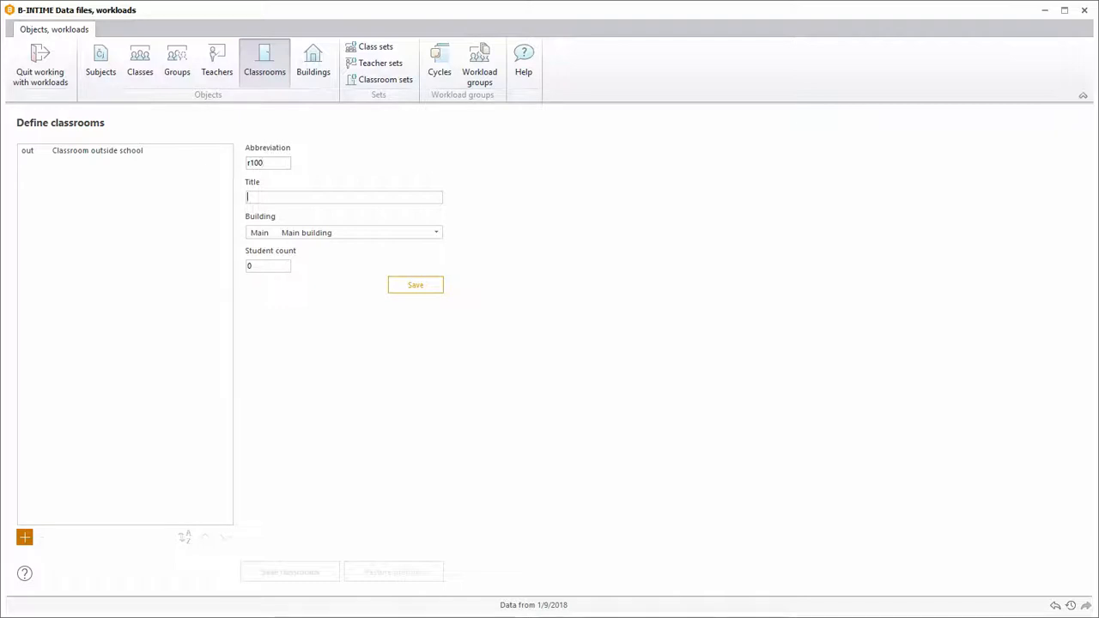
pyautogui.write('classroom 100')
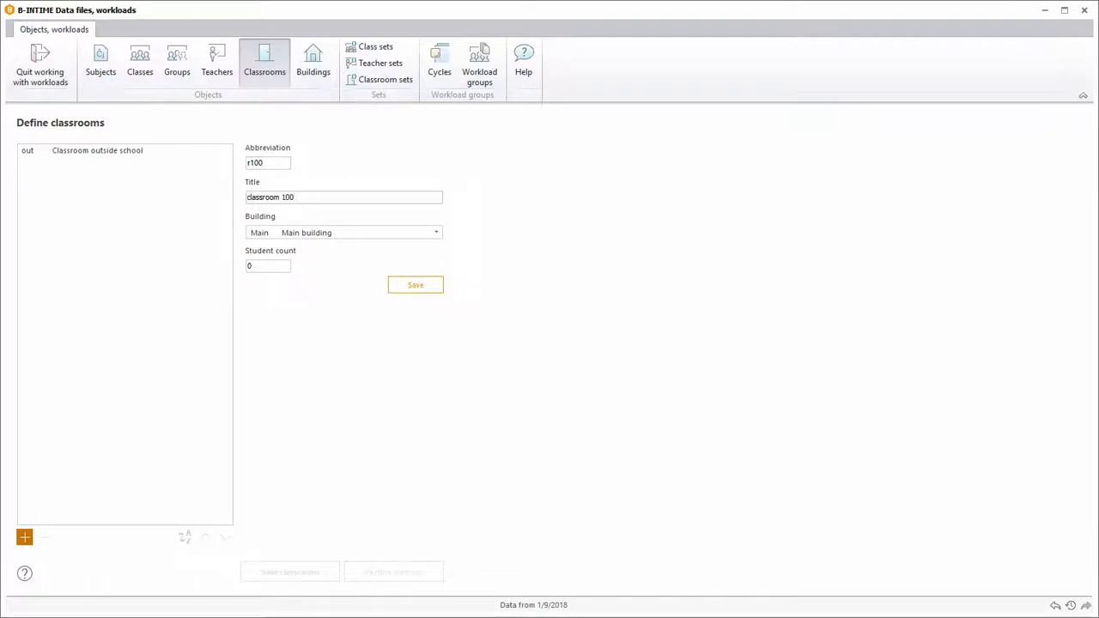
pyautogui.press('Tab')
pyautogui.press('Tab')
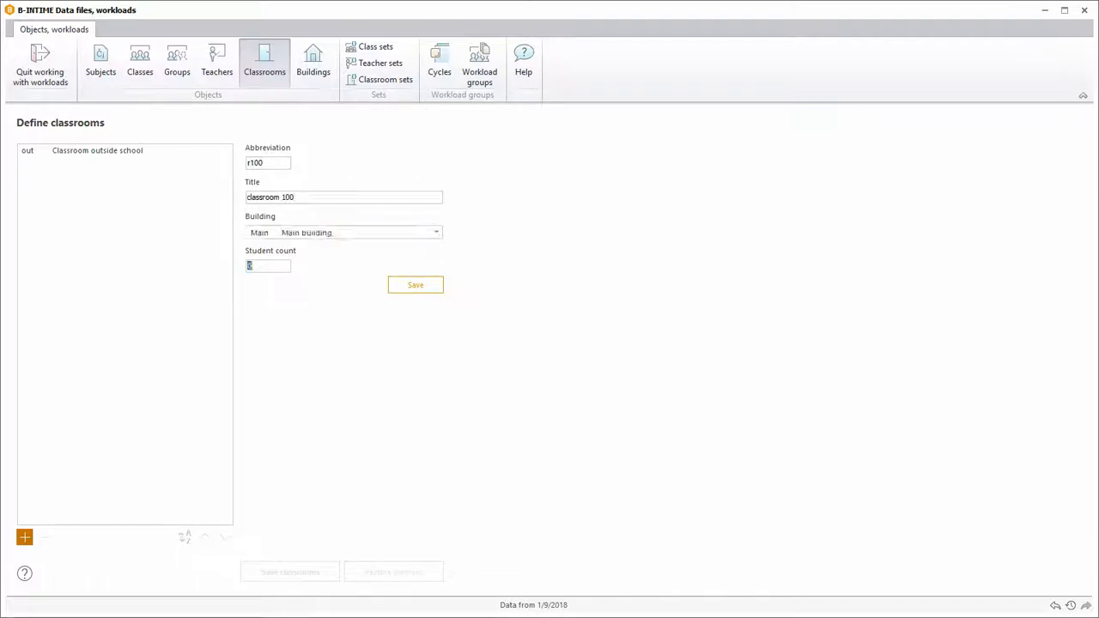
pyautogui.write('34')
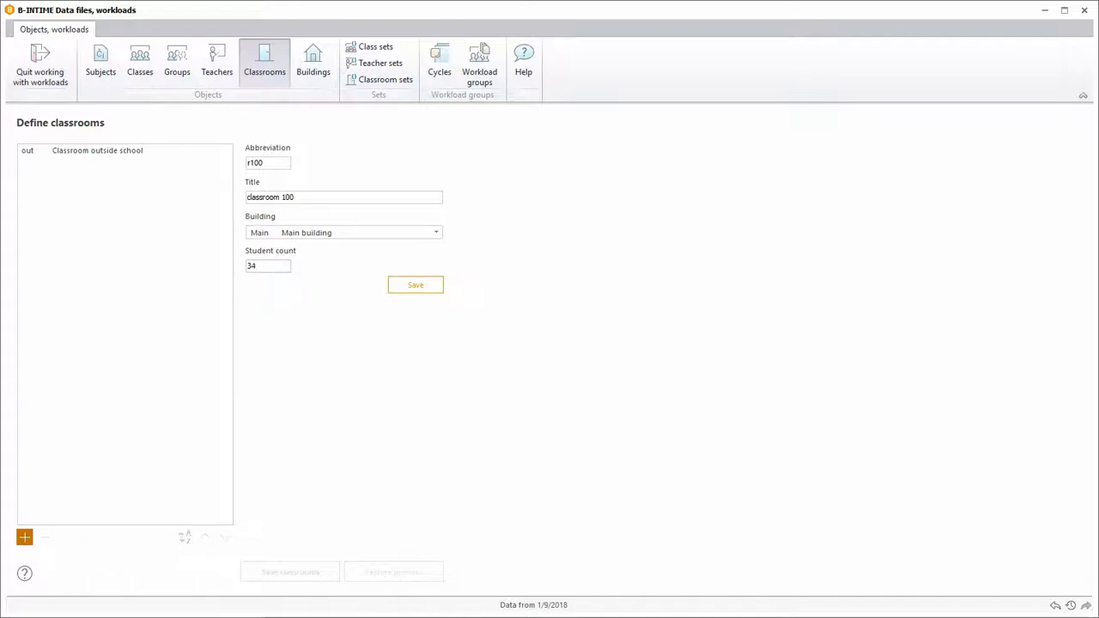
pyautogui.click(412, 286)
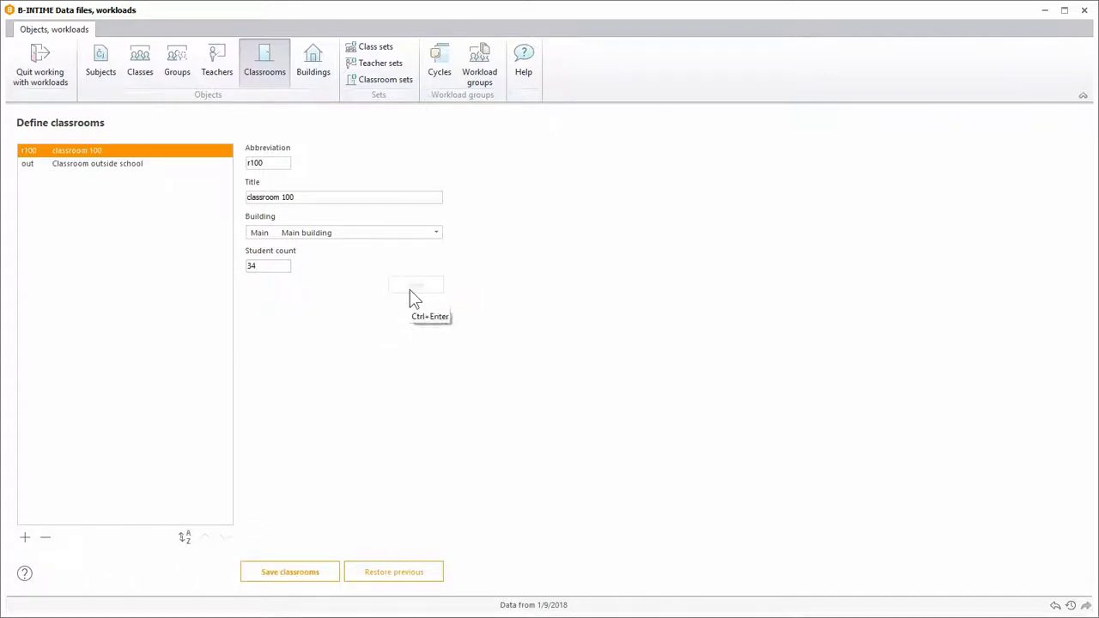
# Add classroom r200 titled "classroom 200" with a student count of 34 and save the classroom list
pyautogui.click(26, 539)
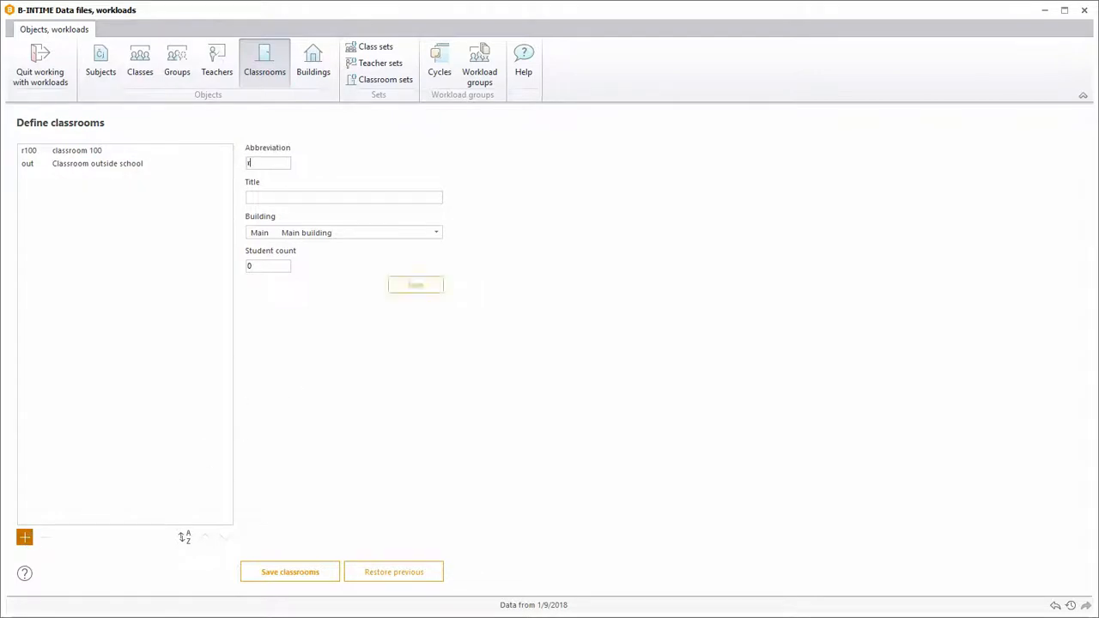
pyautogui.write('r200classroom 200')
pyautogui.press('Tab')
pyautogui.press('Tab')
pyautogui.write('34')
pyautogui.click(436, 293)
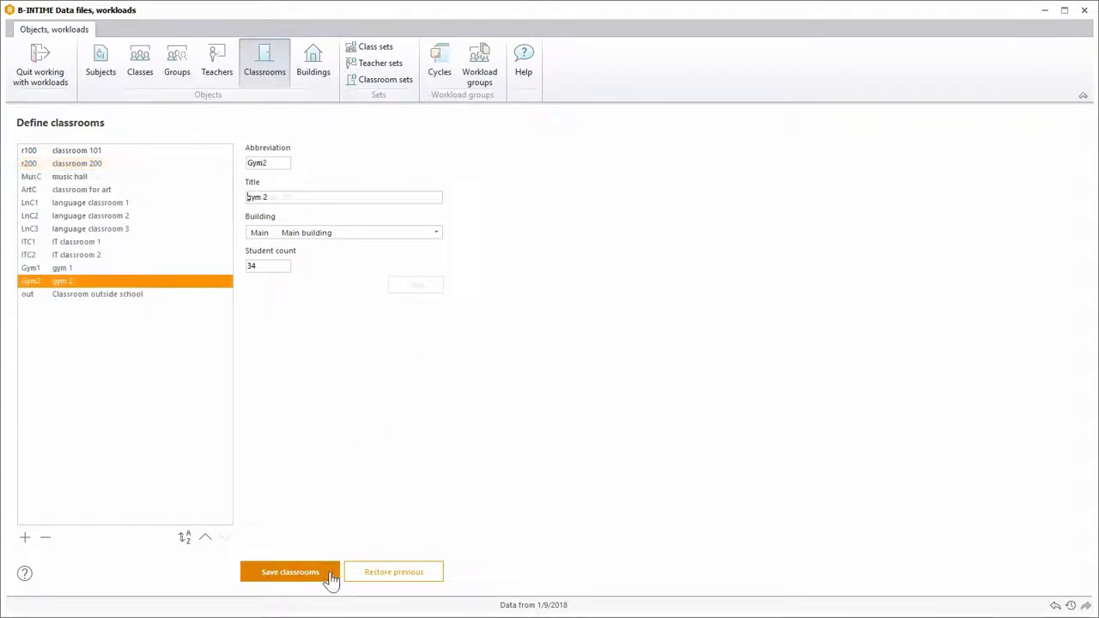
pyautogui.click(329, 574)
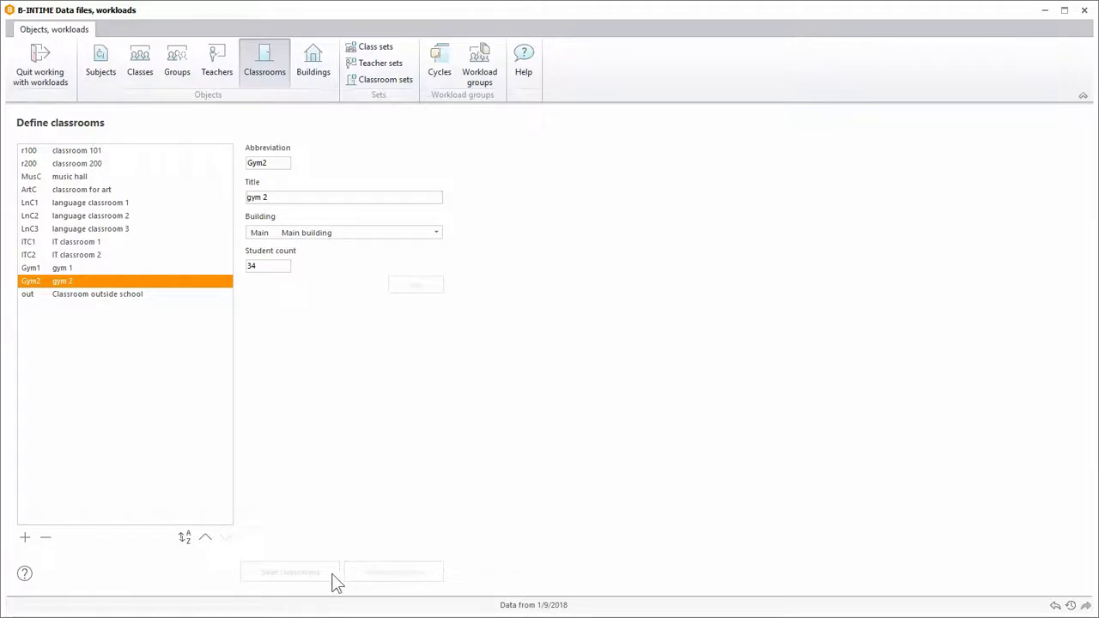
# Define a classroom set with the abbreviation RPhE and the title "rooms for Physical Education"
pyautogui.click(416, 81)
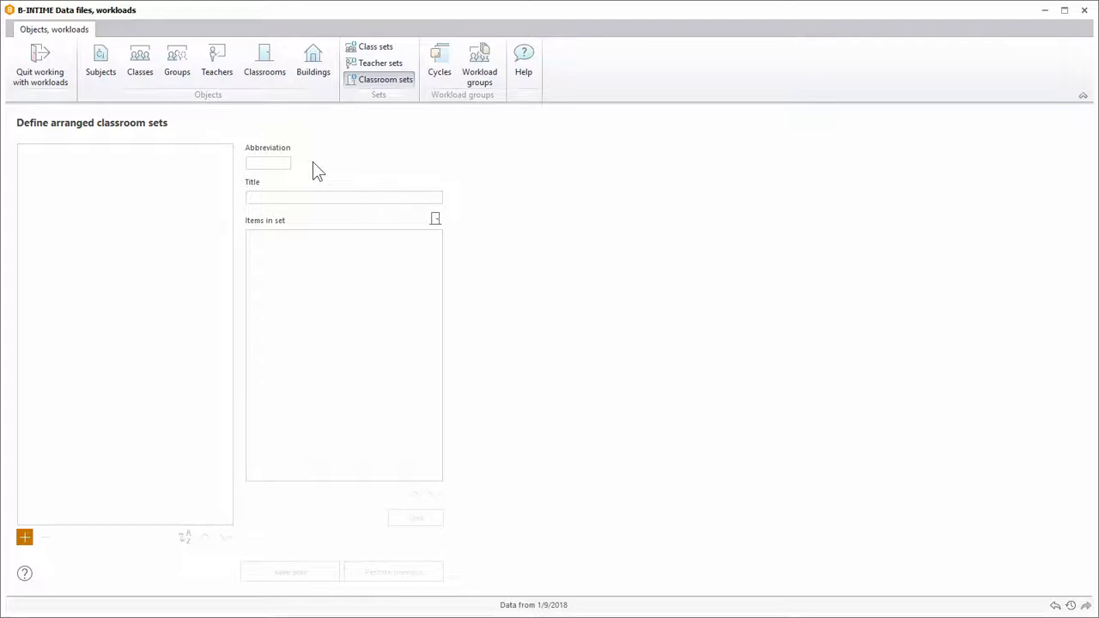
pyautogui.click(289, 161)
pyautogui.write('RPhE')
pyautogui.press('Tab')
pyautogui.write('rooms for Physical Education')
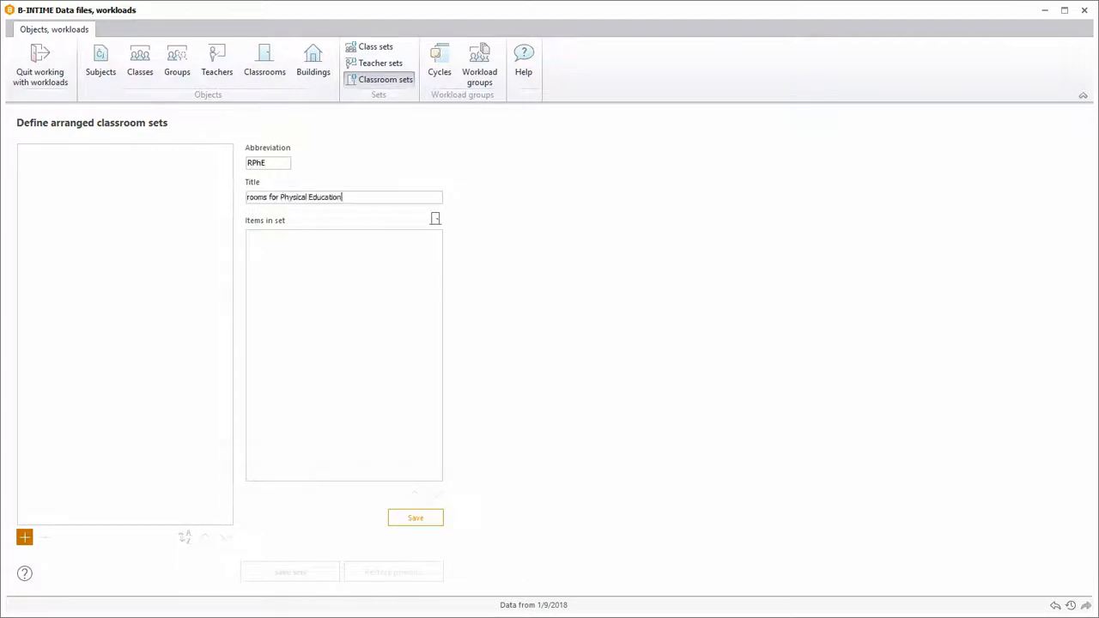
# Put classrooms Gym1 and Gym2 into the RPhE set and save the classroom sets
pyautogui.click(435, 219)
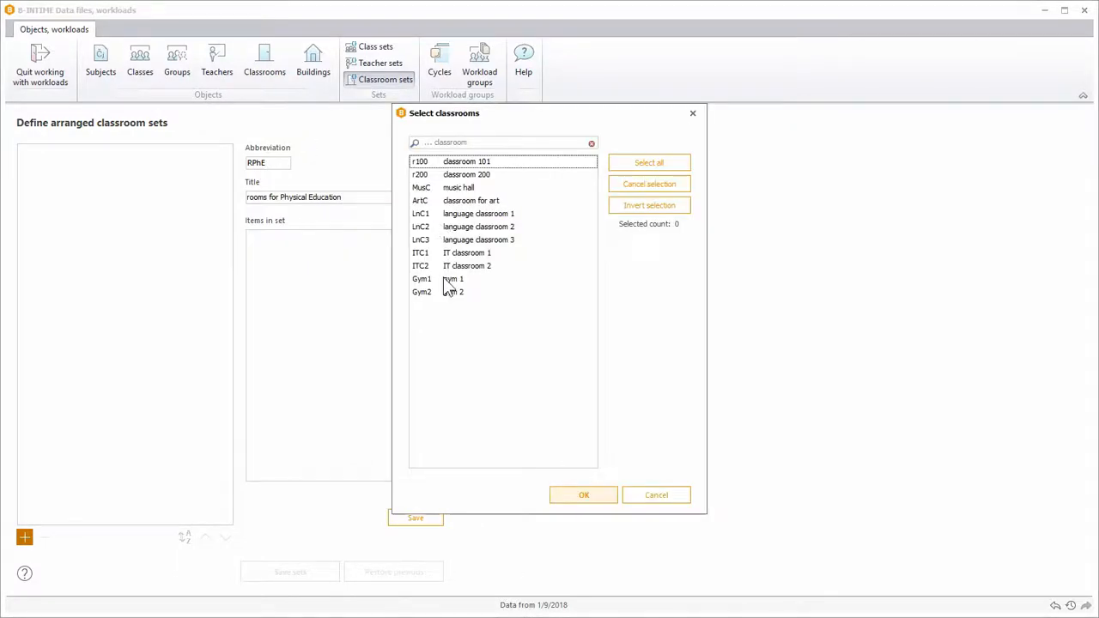
pyautogui.moveTo(444, 281); pyautogui.dragTo(449, 298)
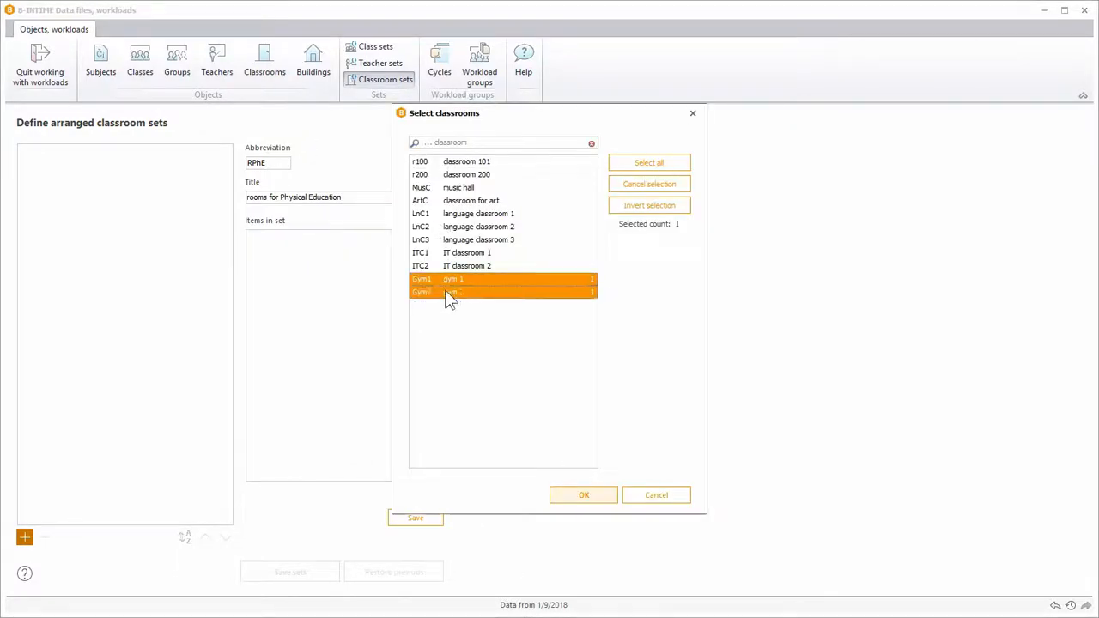
pyautogui.click(591, 496)
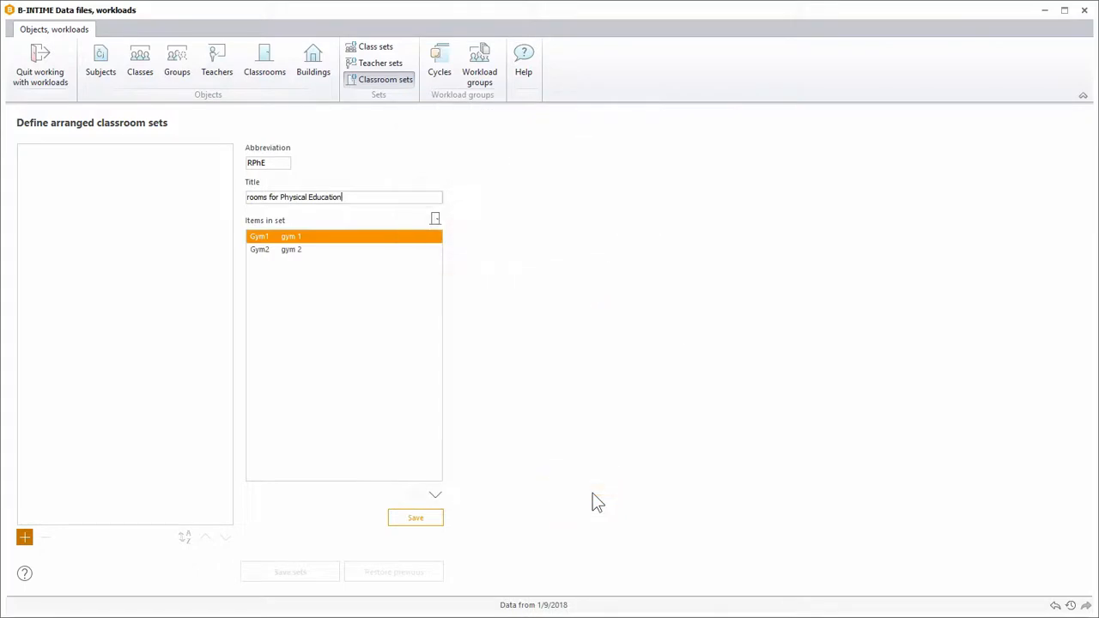
pyautogui.click(432, 526)
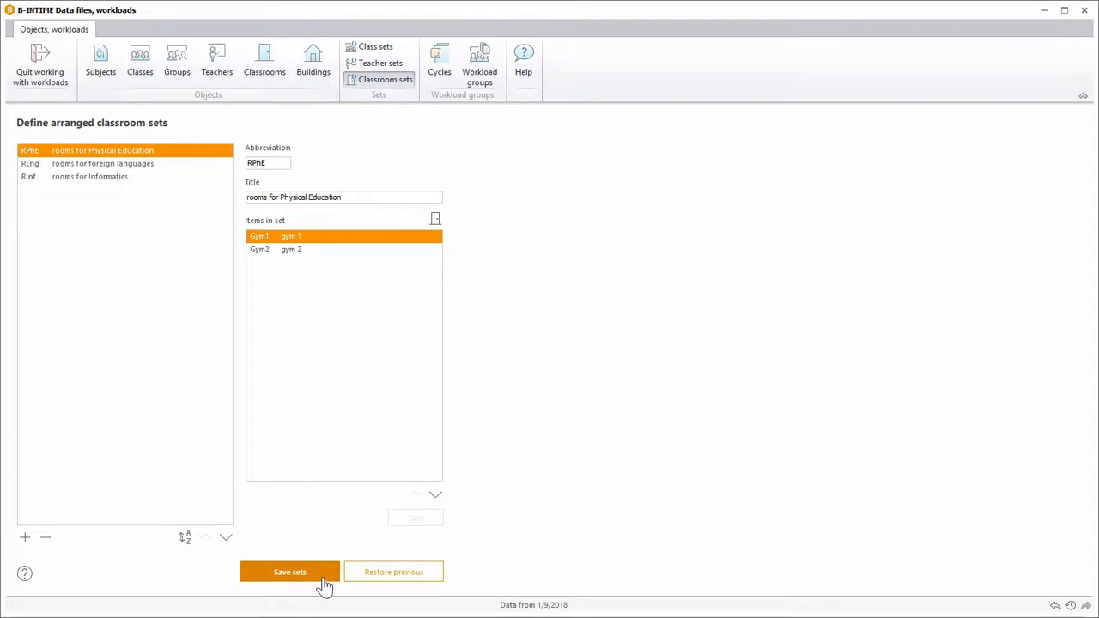
pyautogui.click(325, 583)
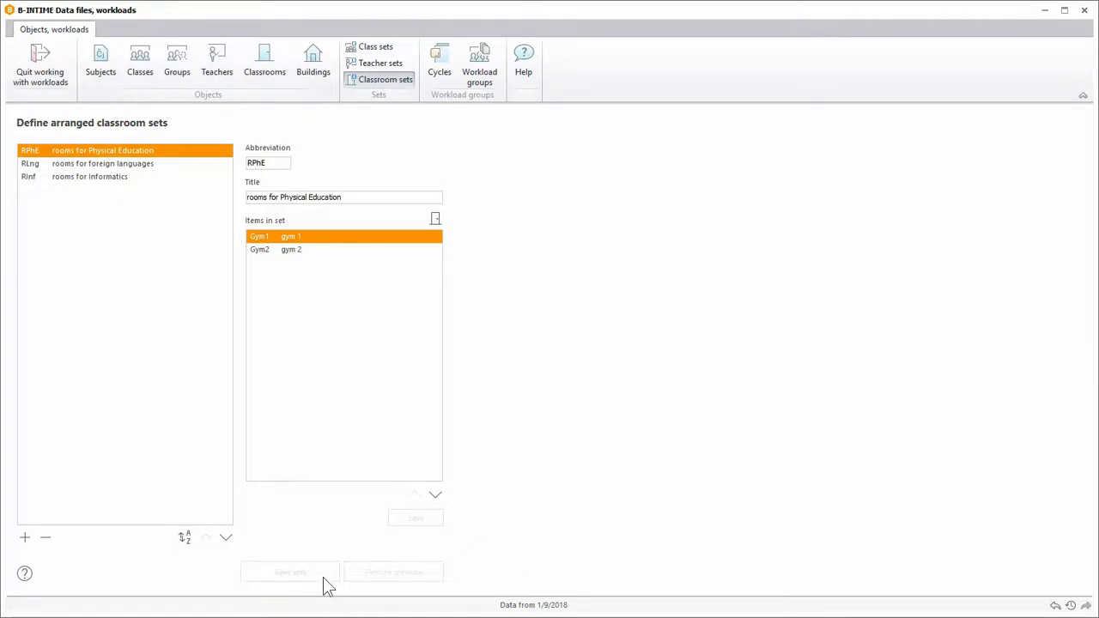
# Define a subject with the abbreviation PhE and the title "Physical education"
pyautogui.click(111, 62)
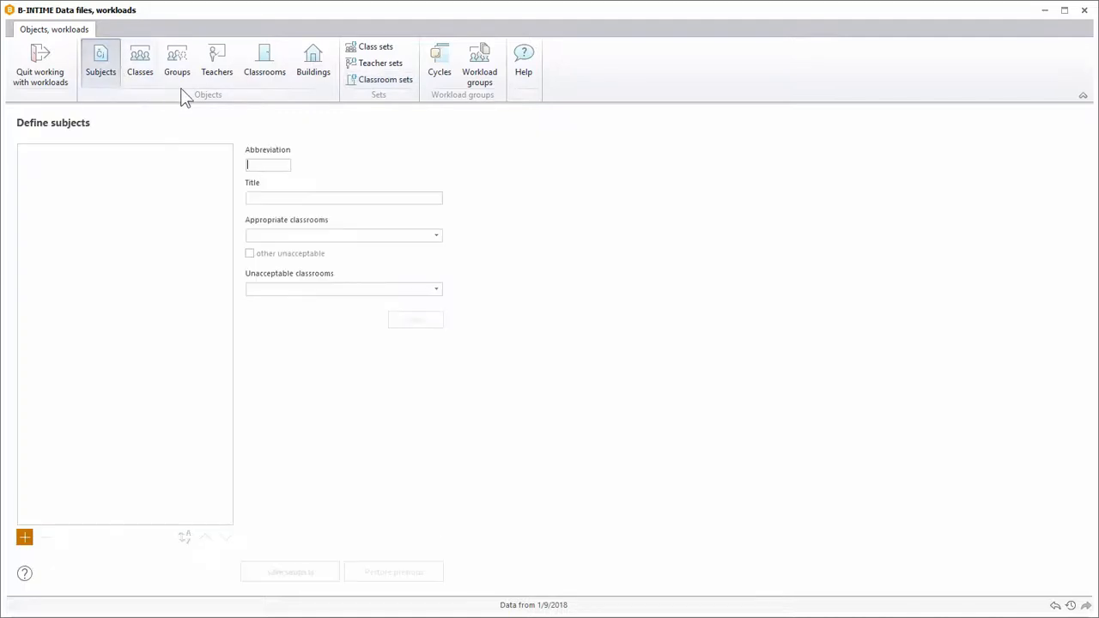
pyautogui.write('PhE')
pyautogui.write('Physical education')
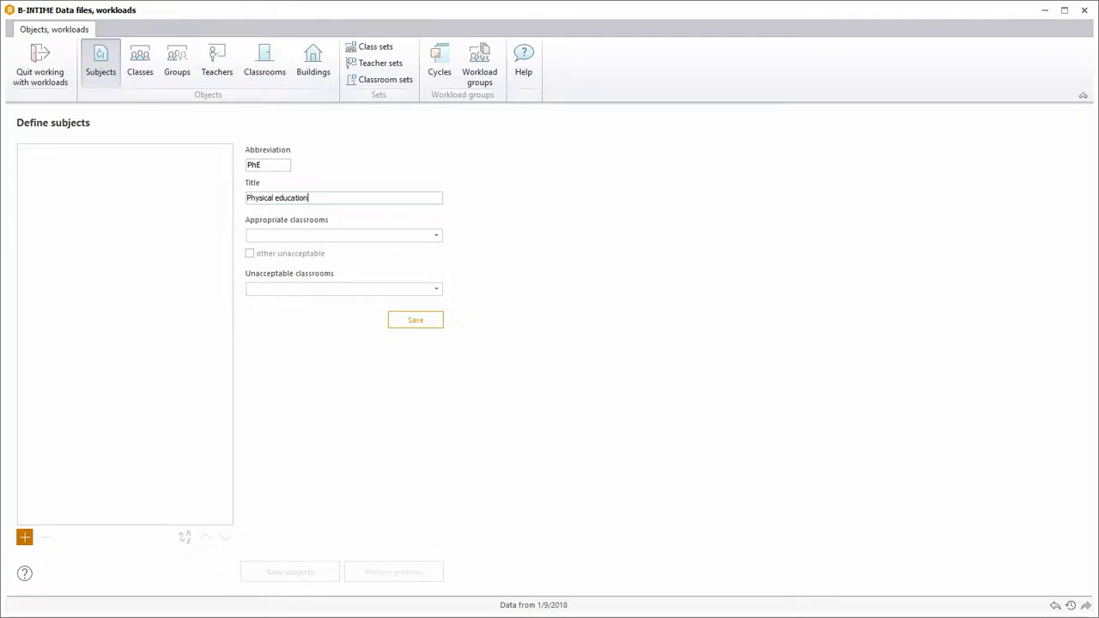
# Assign RPhE as the subject's appropriate classrooms, mark all others unacceptable, and save the subjects
pyautogui.click(437, 239)
pyautogui.click(407, 261)
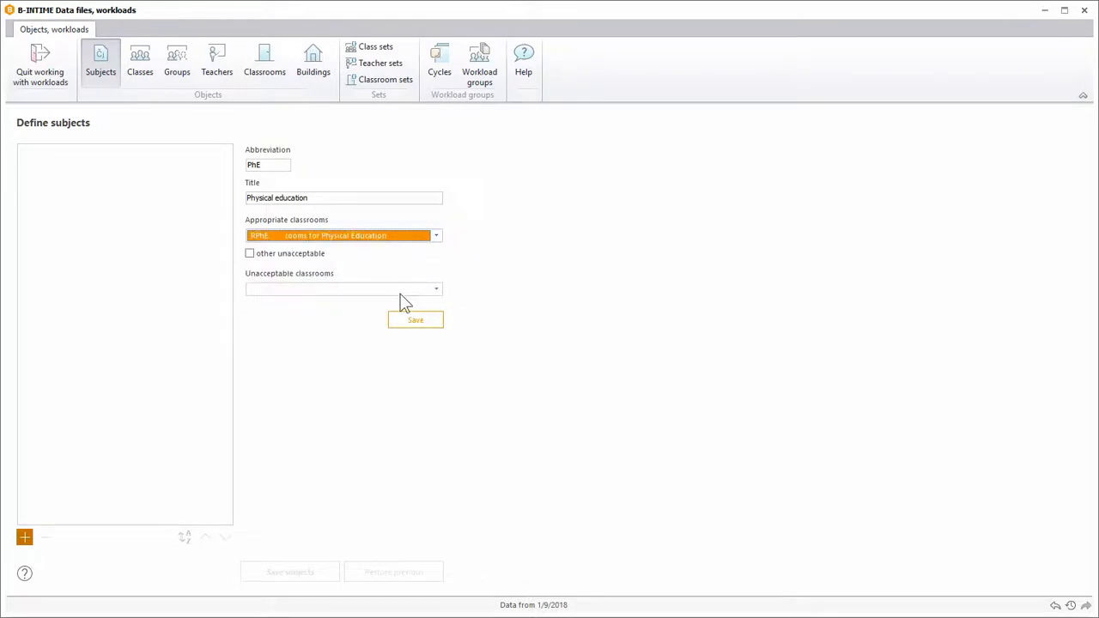
pyautogui.click(400, 292)
pyautogui.click(400, 291)
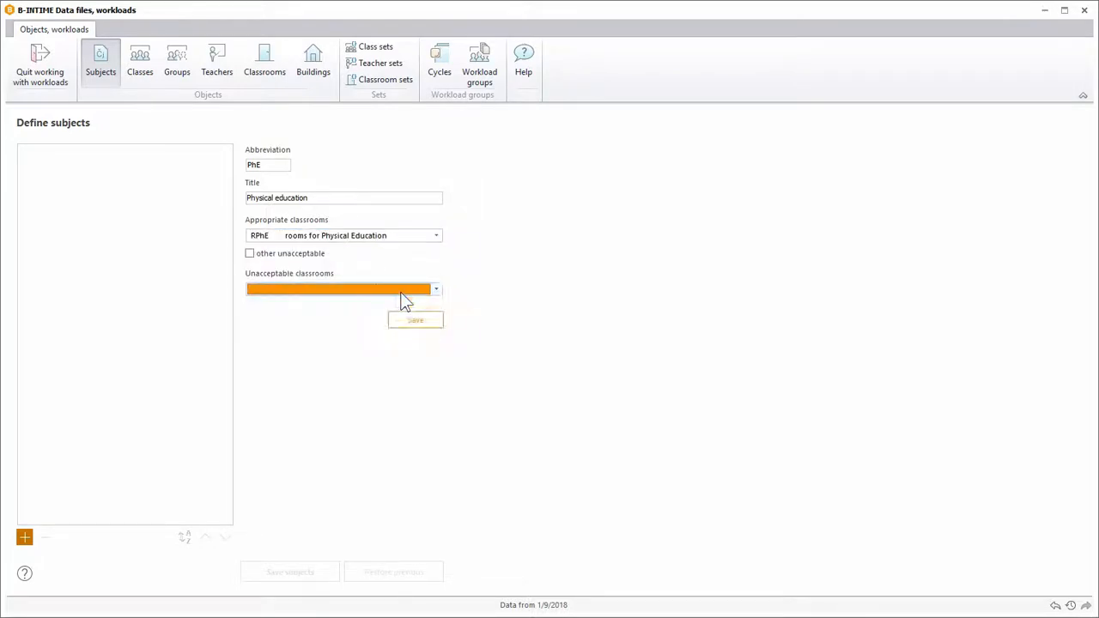
pyautogui.click(249, 254)
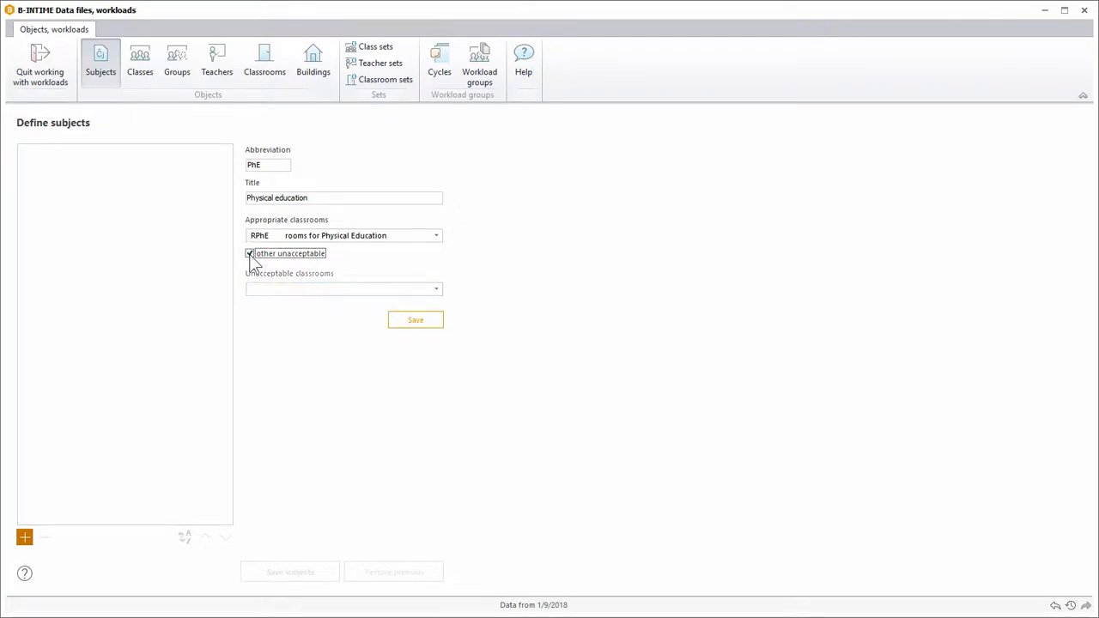
pyautogui.click(415, 321)
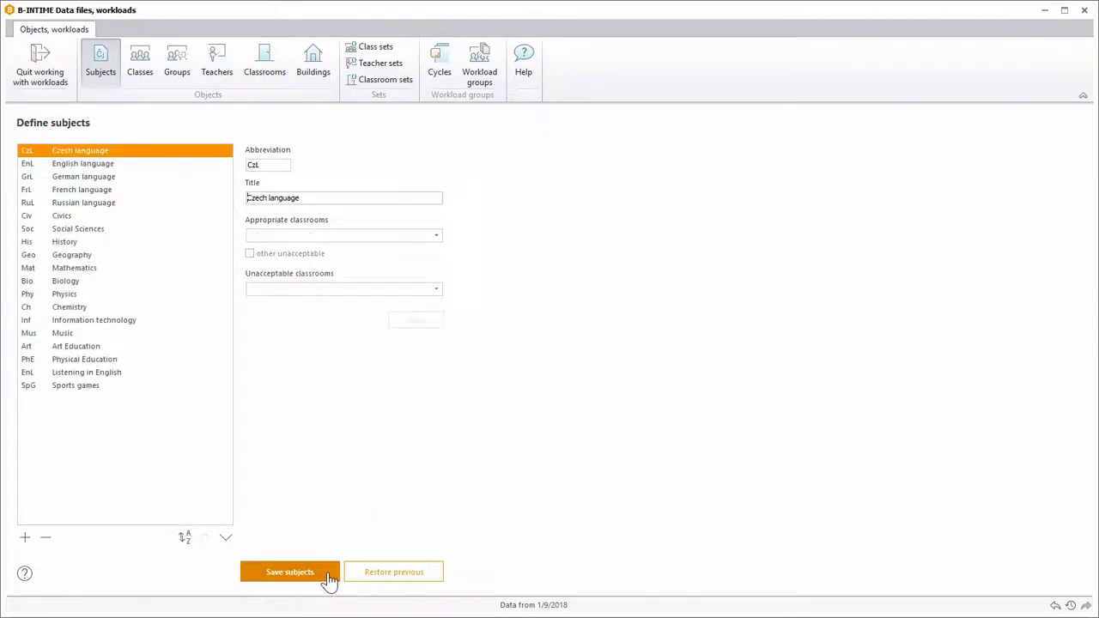
pyautogui.click(329, 580)
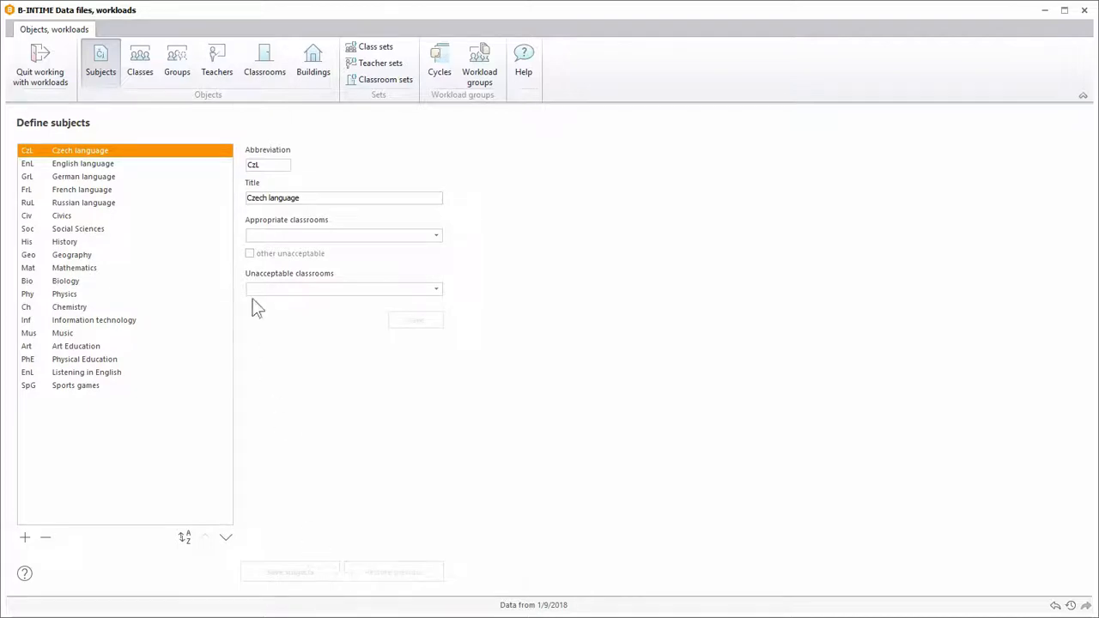
# Add a teacher with the abbreviation WiBi, entering the teacher's surname and first name, and save the teacher list
pyautogui.click(219, 72)
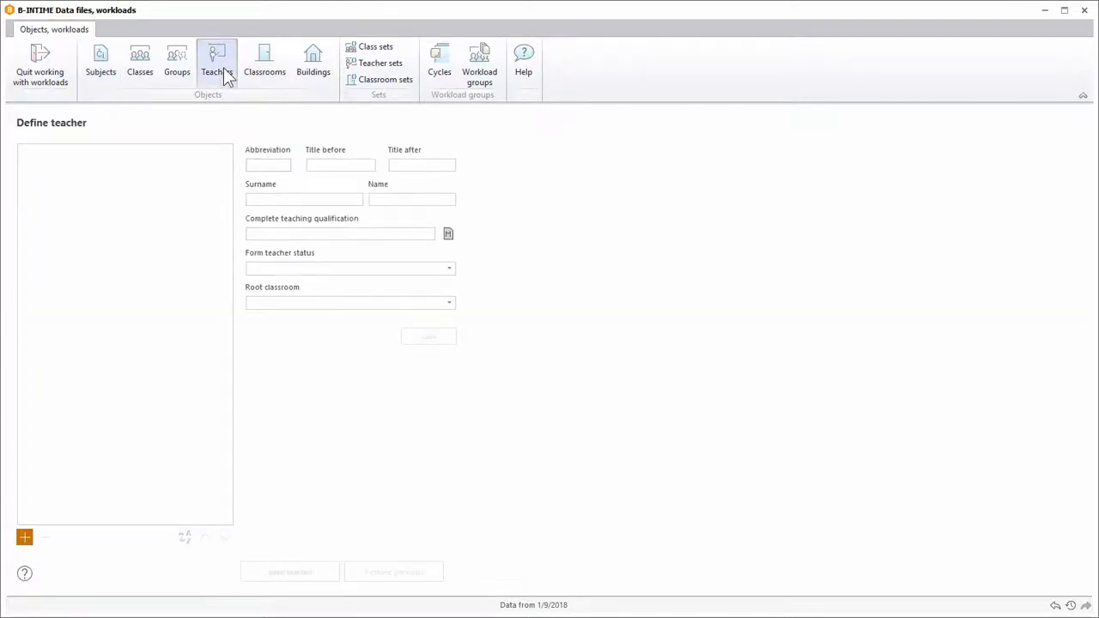
pyautogui.write('WiBi')
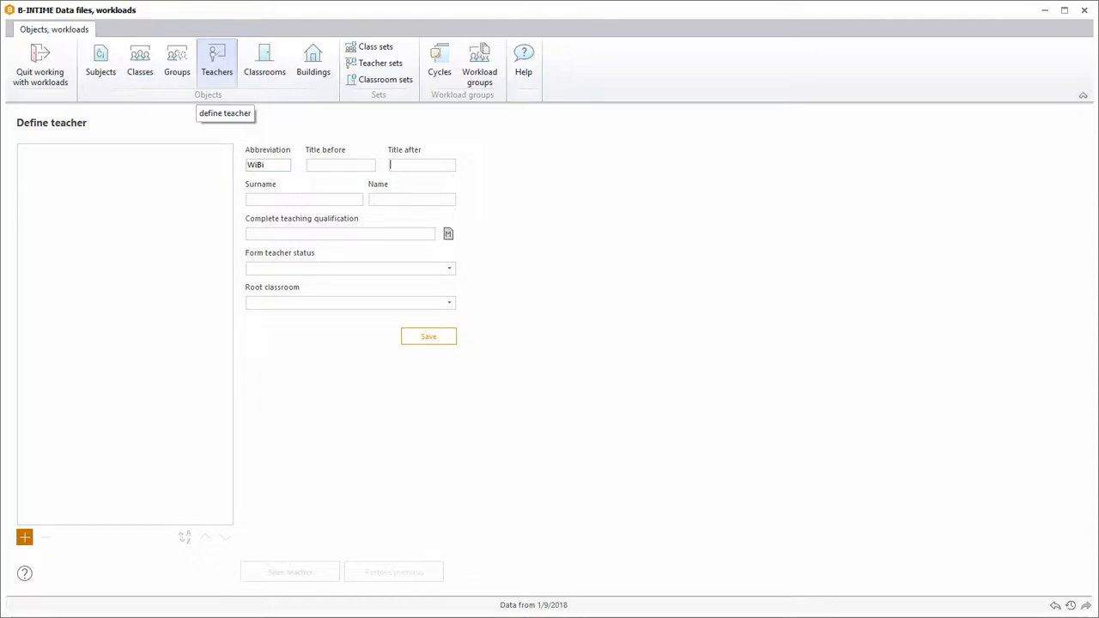
pyautogui.press('Tab')
pyautogui.write('Bischel')
pyautogui.write('William')
pyautogui.press('Tab')
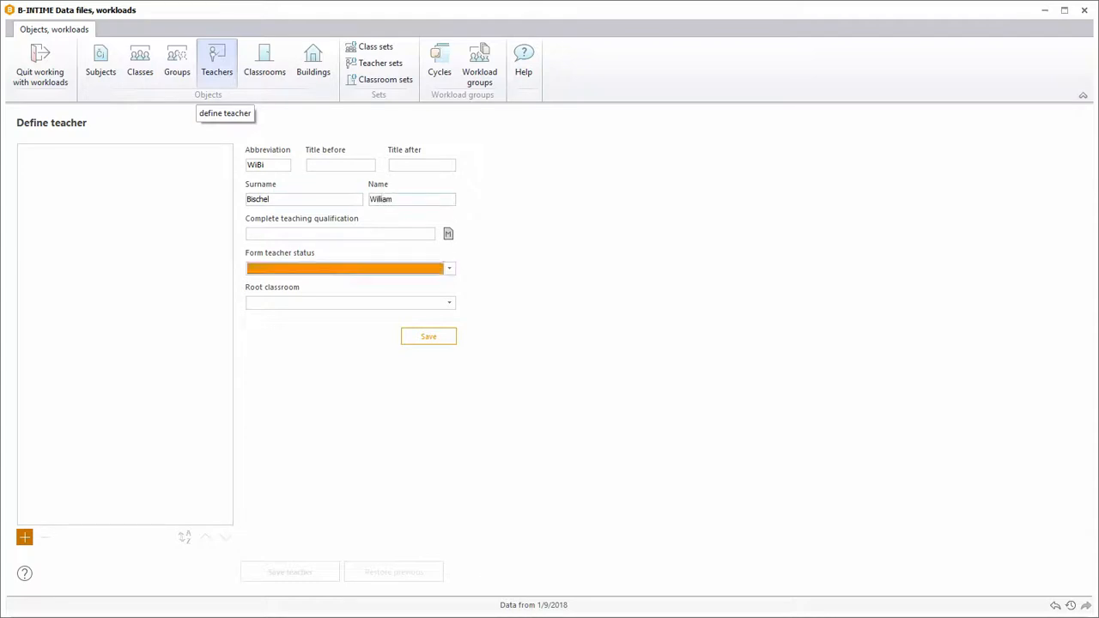
pyautogui.click(446, 340)
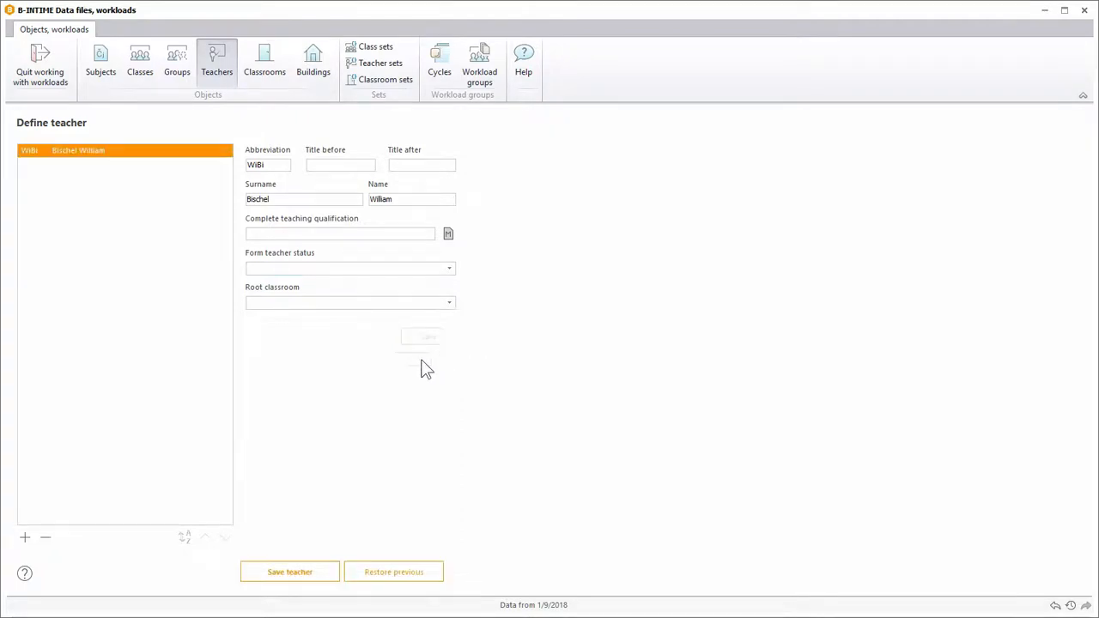
pyautogui.click(327, 581)
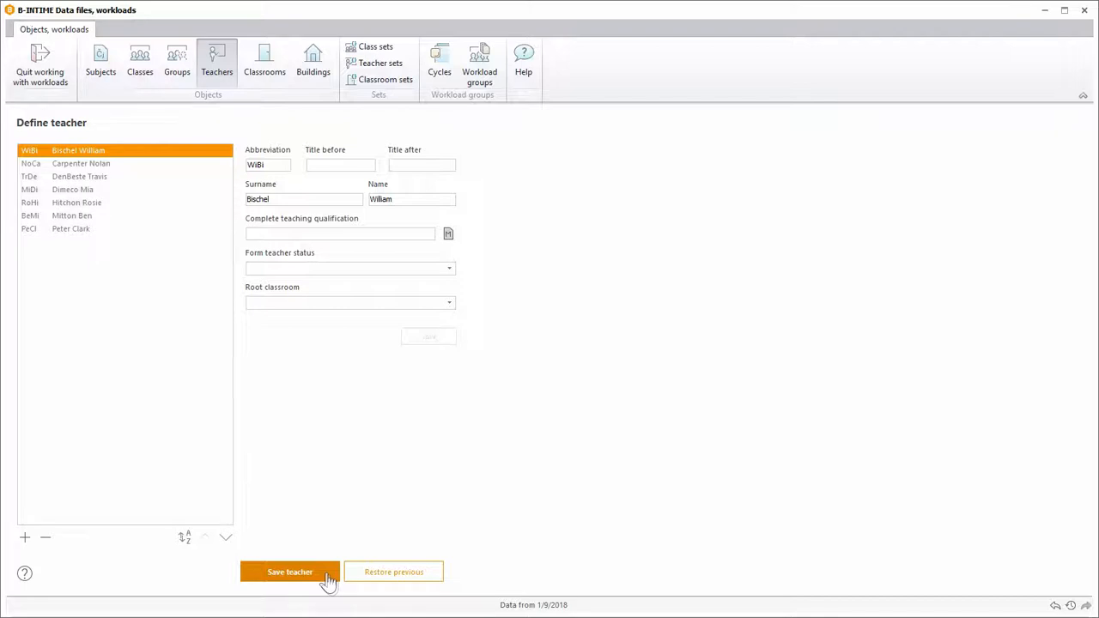
pyautogui.click(327, 581)
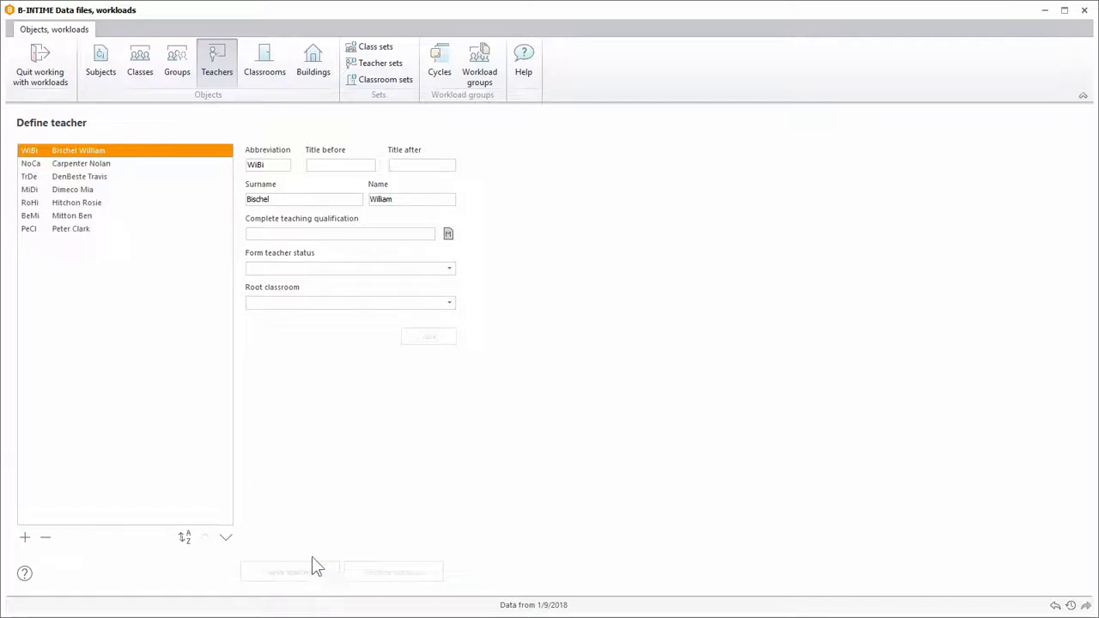
# Define a class with the abbreviation "1." and the title "first year"
pyautogui.click(140, 84)
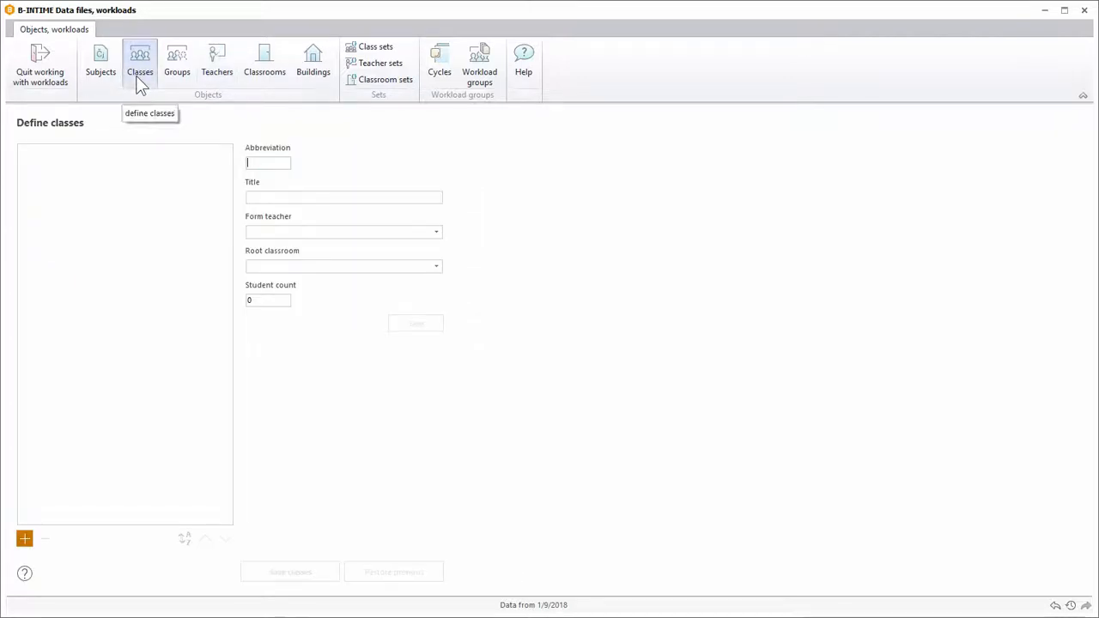
pyautogui.write('1')
pyautogui.write('a')
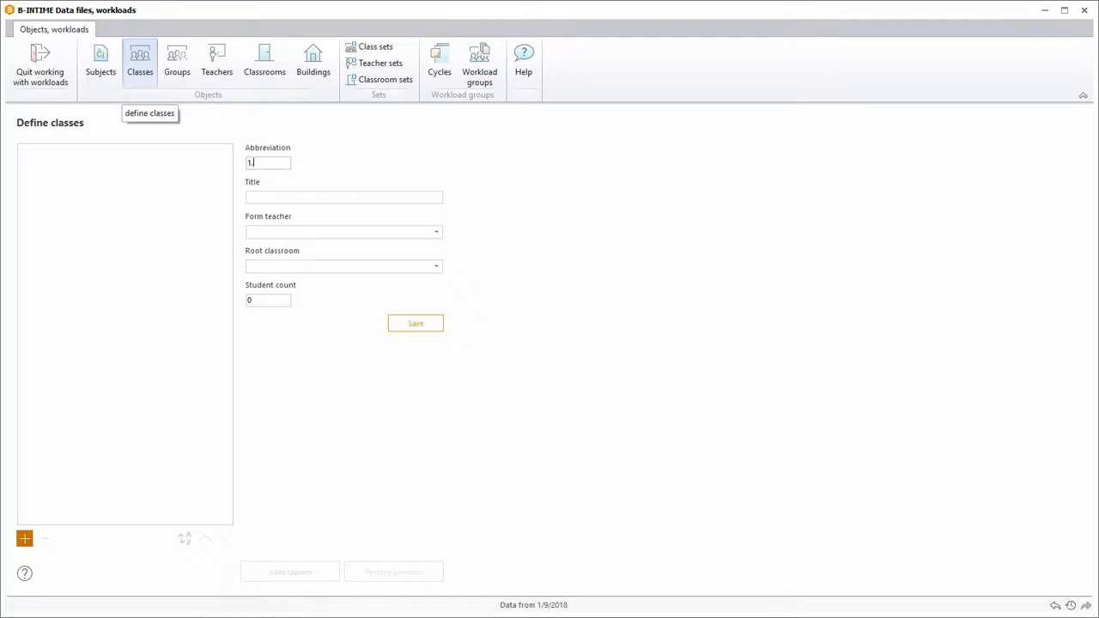
pyautogui.write('first year')
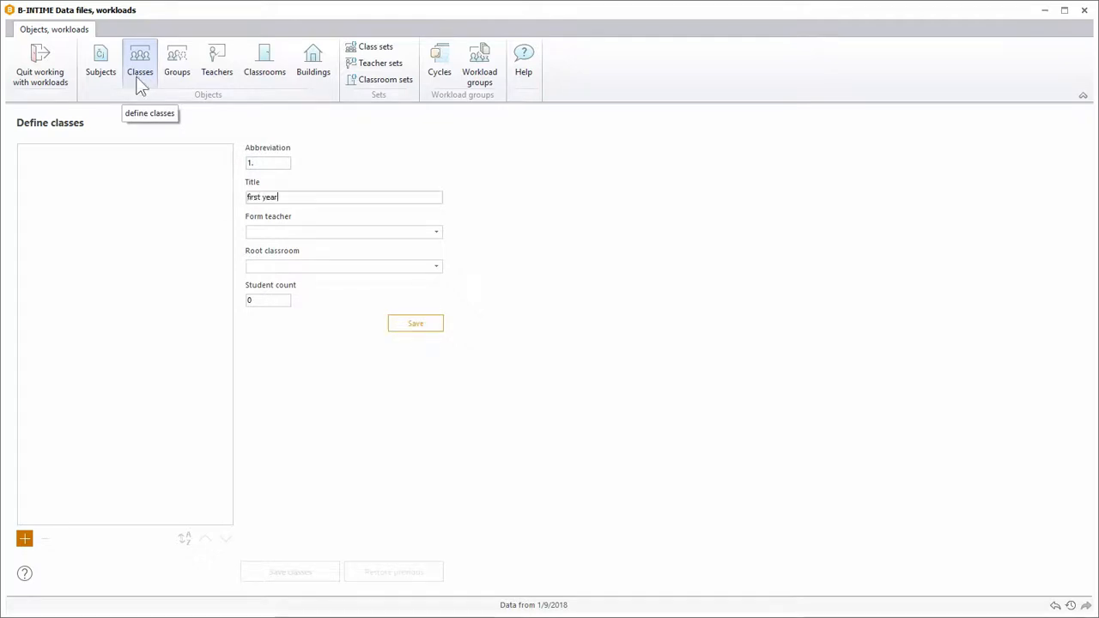
# Assign the class WiBi as form teacher and r100 as root classroom, set its student count to 32, and save the classes
pyautogui.click(412, 231)
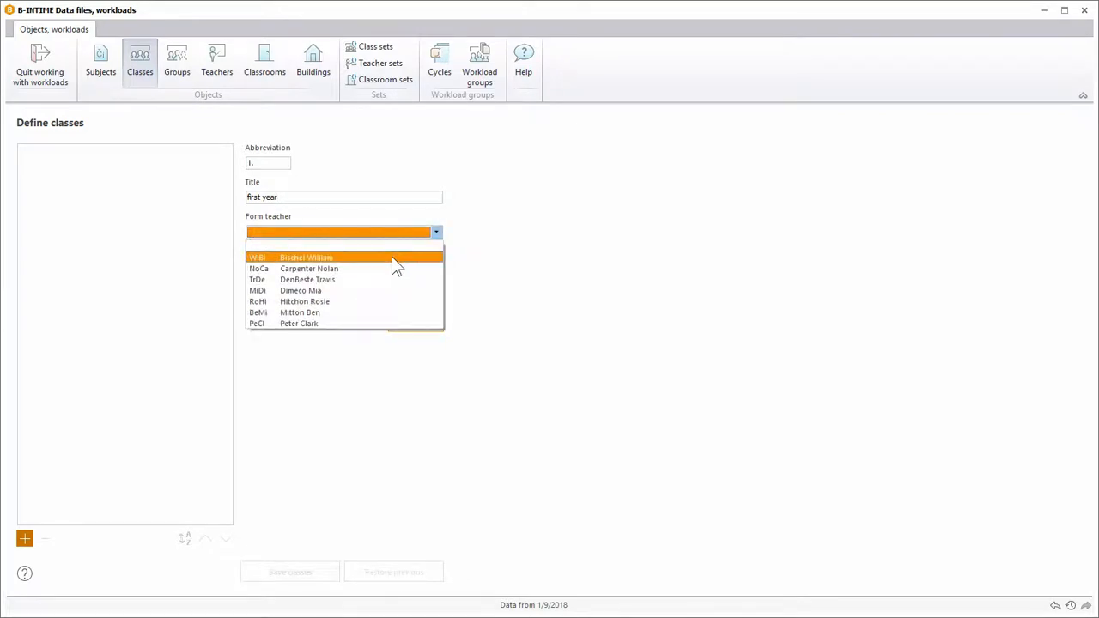
pyautogui.click(391, 258)
pyautogui.click(388, 267)
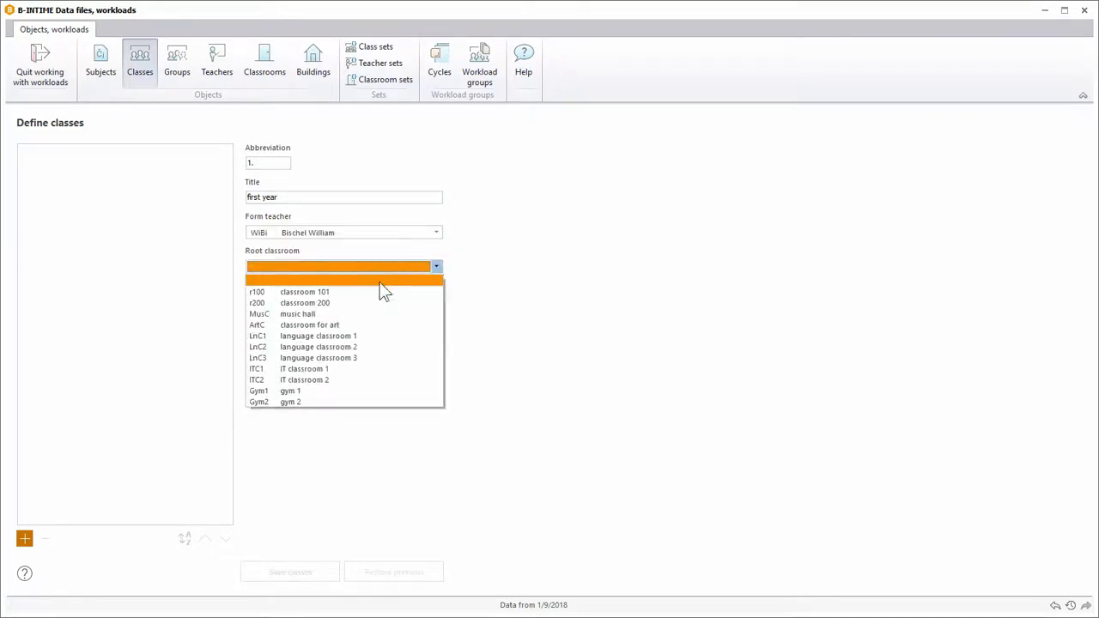
pyautogui.click(379, 292)
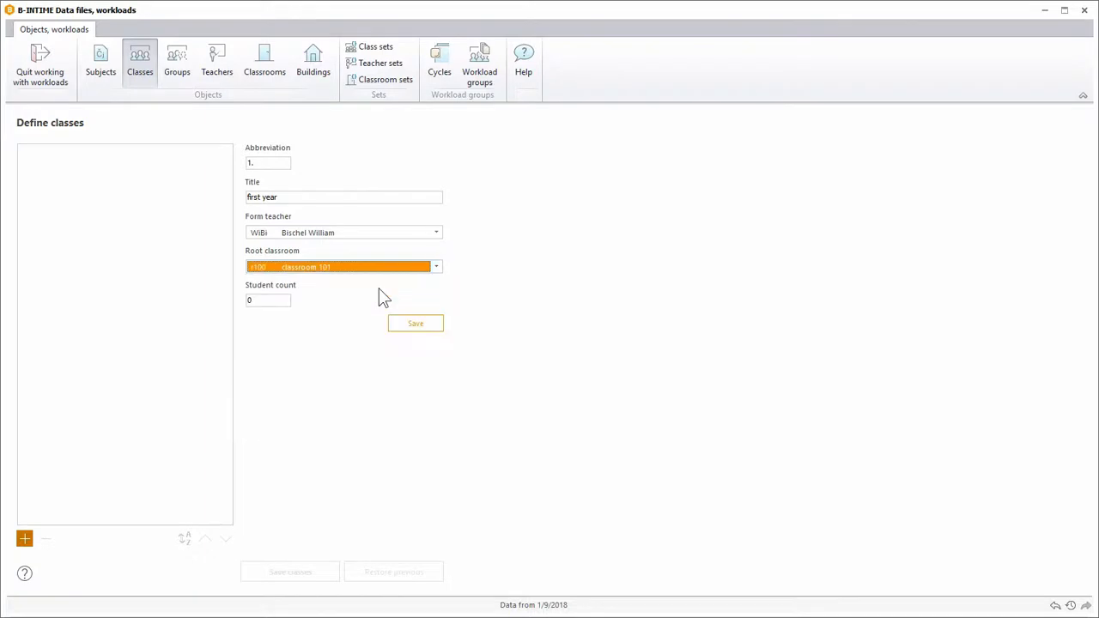
pyautogui.click(278, 300)
pyautogui.write('32')
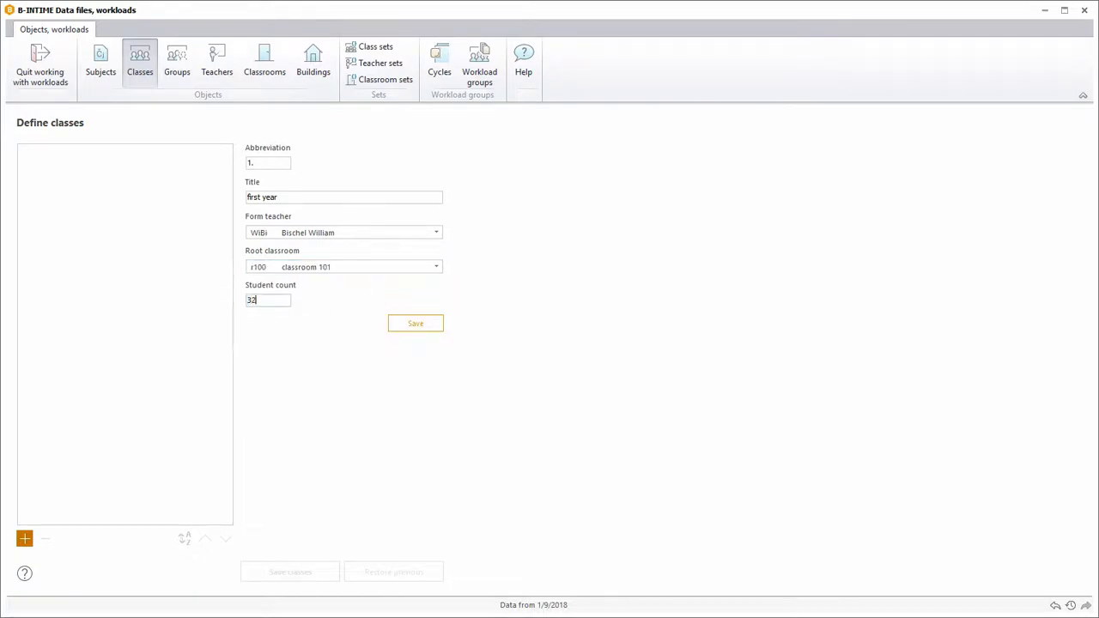
pyautogui.click(415, 325)
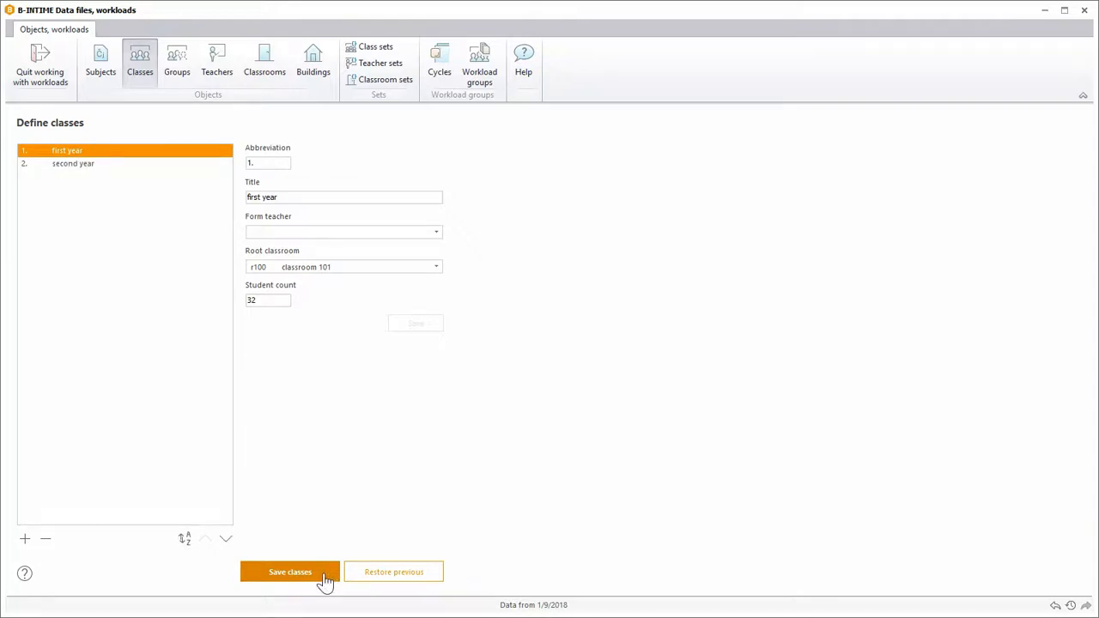
pyautogui.click(324, 576)
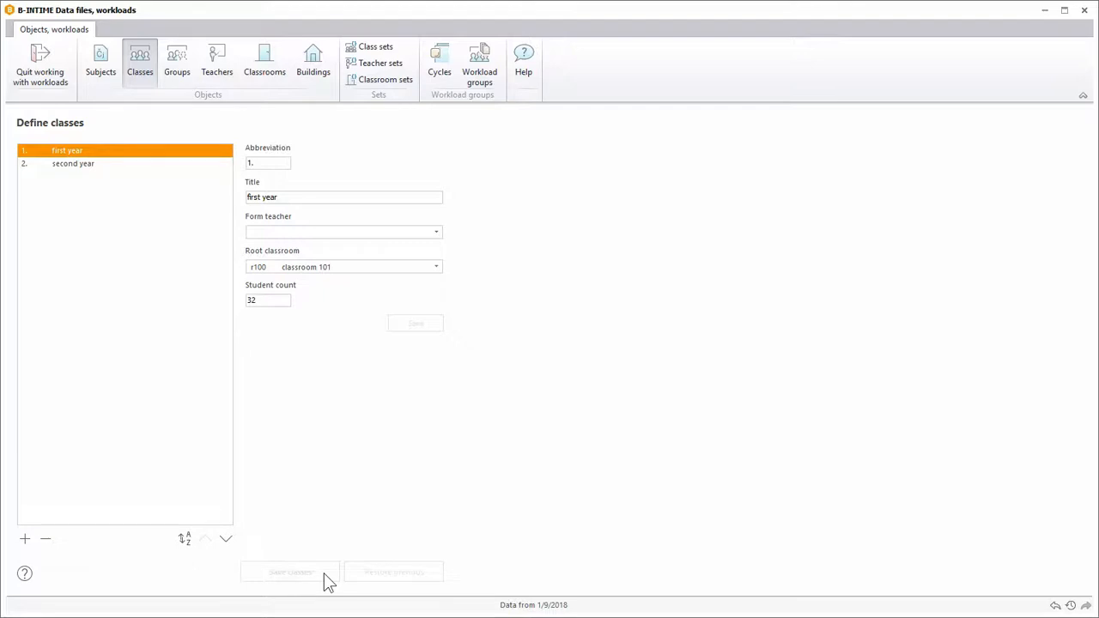
# Start a group division for the first-year class with a group abbreviated and titled "boys" and a student count of 11
pyautogui.click(182, 68)
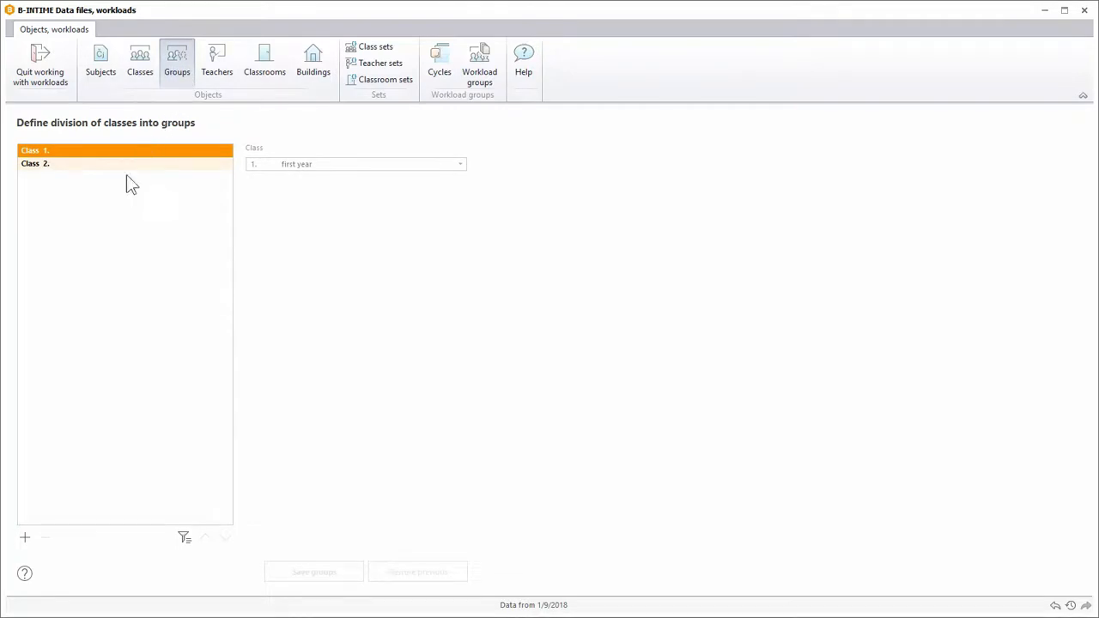
pyautogui.click(24, 541)
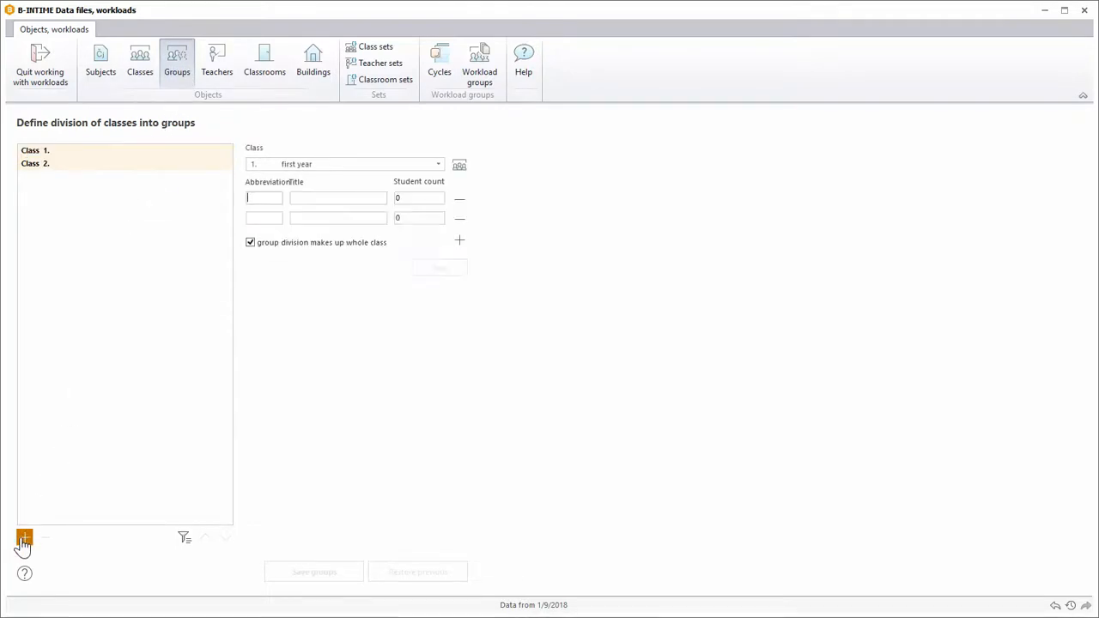
pyautogui.write('boys')
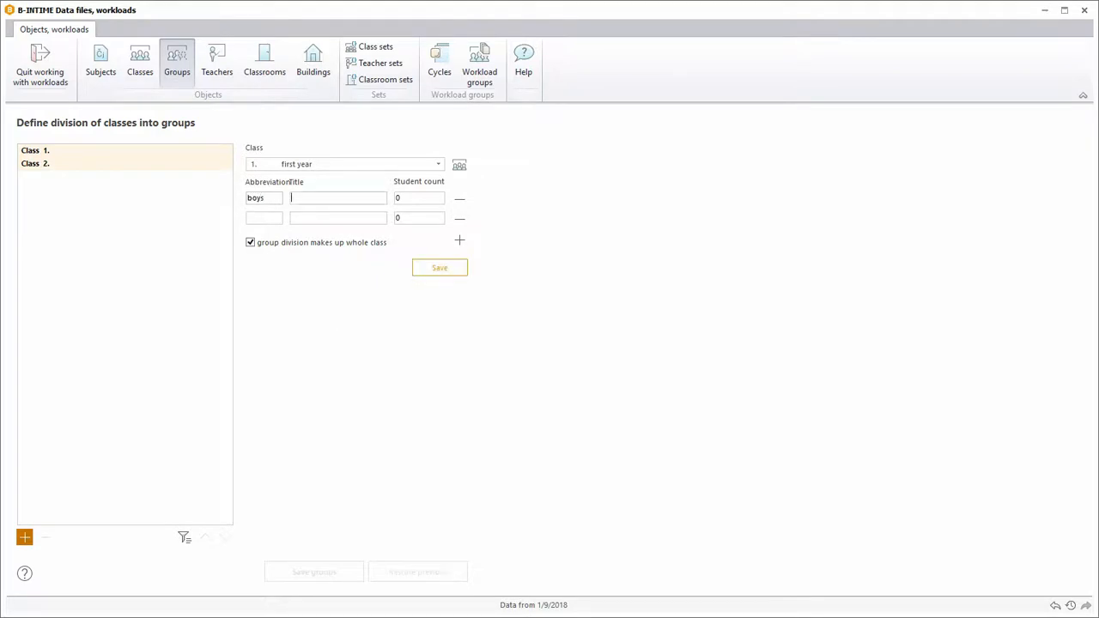
pyautogui.write('boys')
pyautogui.press('Tab')
pyautogui.write('11gir')
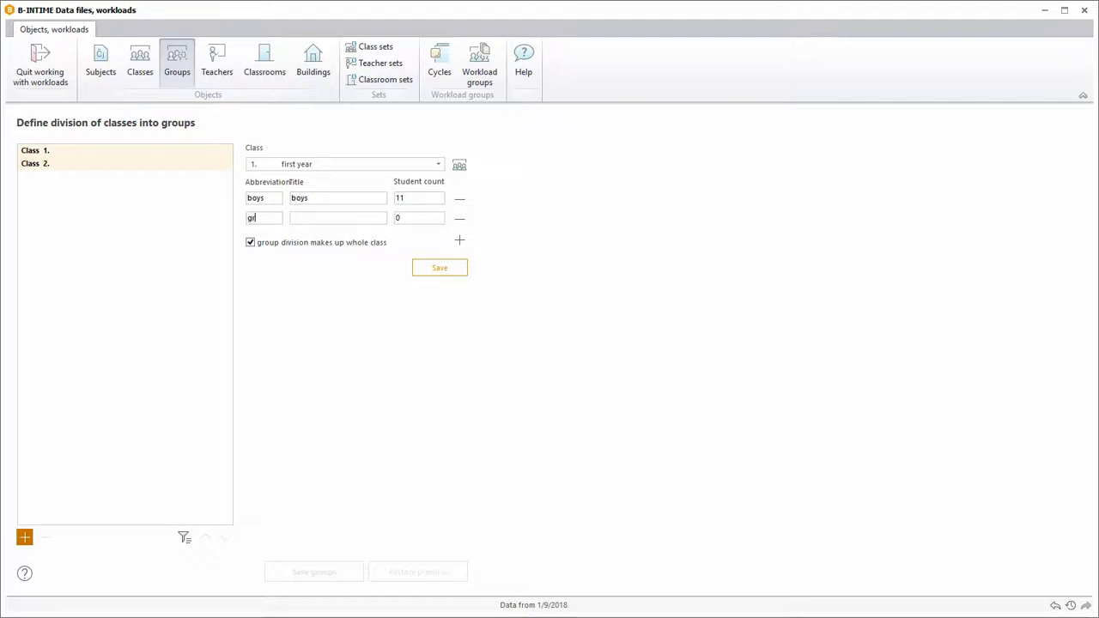
# Define the second group as "grls" with the title "girls" and 21 students, and save the groups
pyautogui.write('ls')
pyautogui.press('Tab')
pyautogui.write('girls')
pyautogui.press('Tab')
pyautogui.write('21')
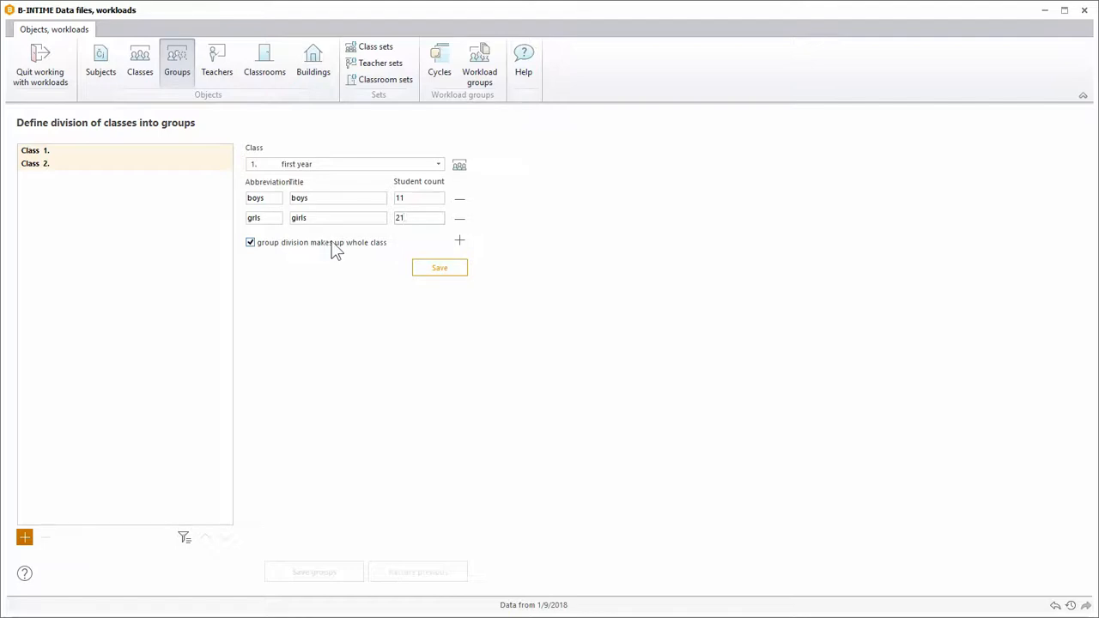
pyautogui.click(447, 269)
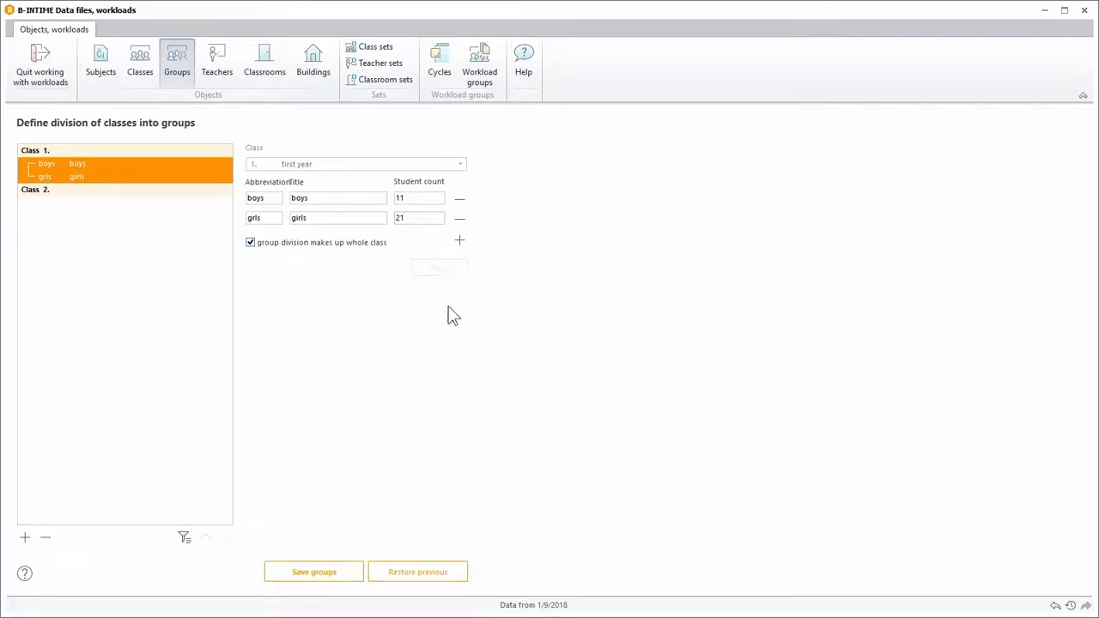
pyautogui.click(354, 576)
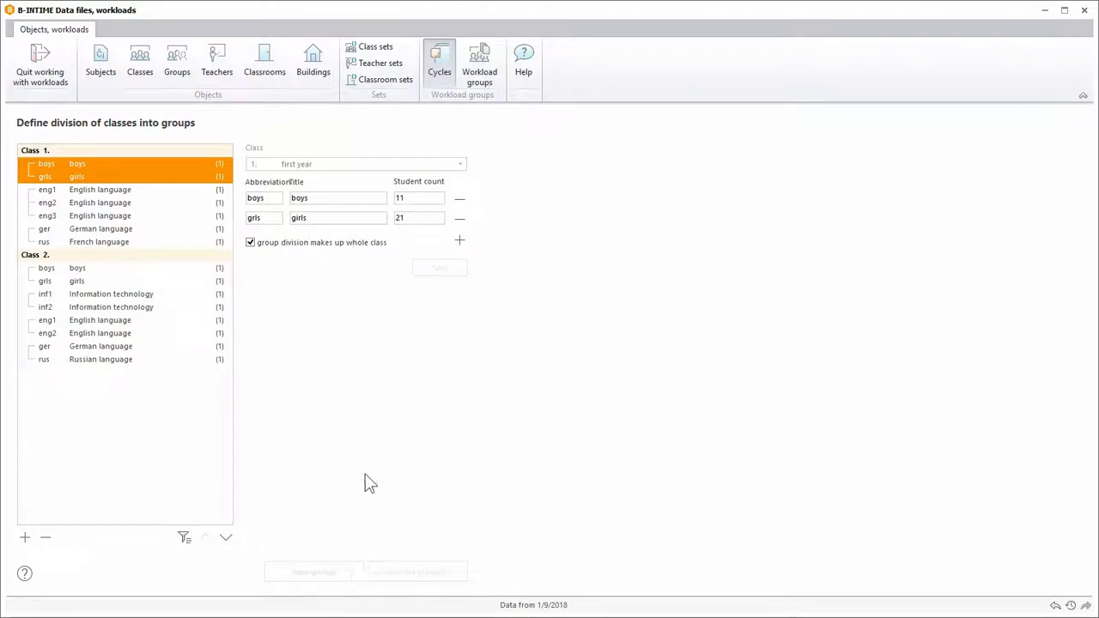
# Add a workload for the boys group of the first-year class with PhE (Physical Education) as the subject
pyautogui.click(452, 79)
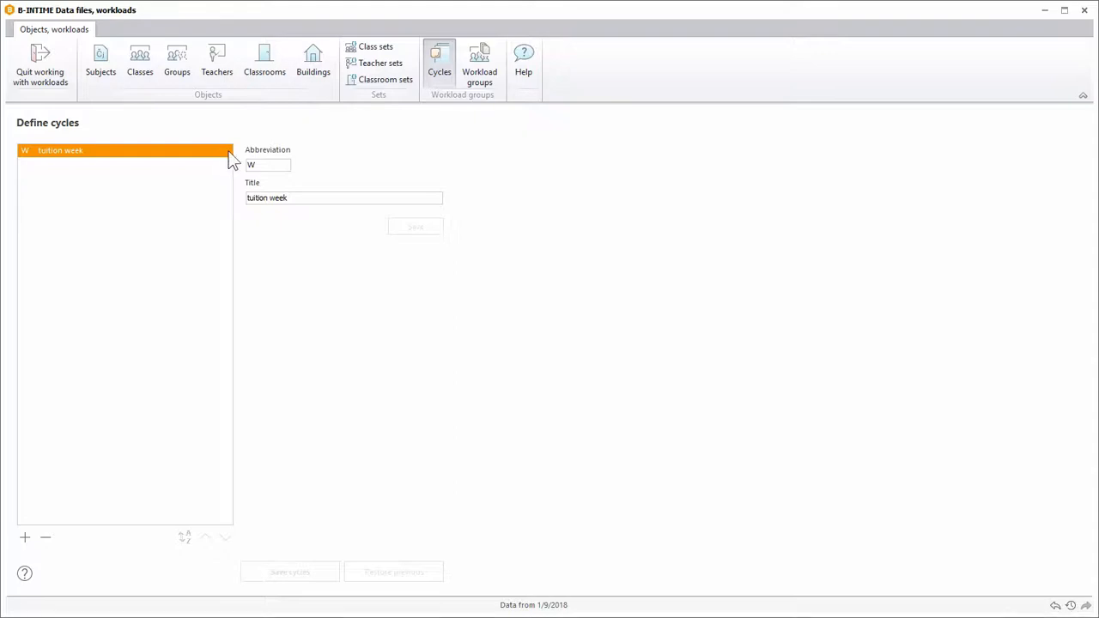
pyautogui.click(493, 78)
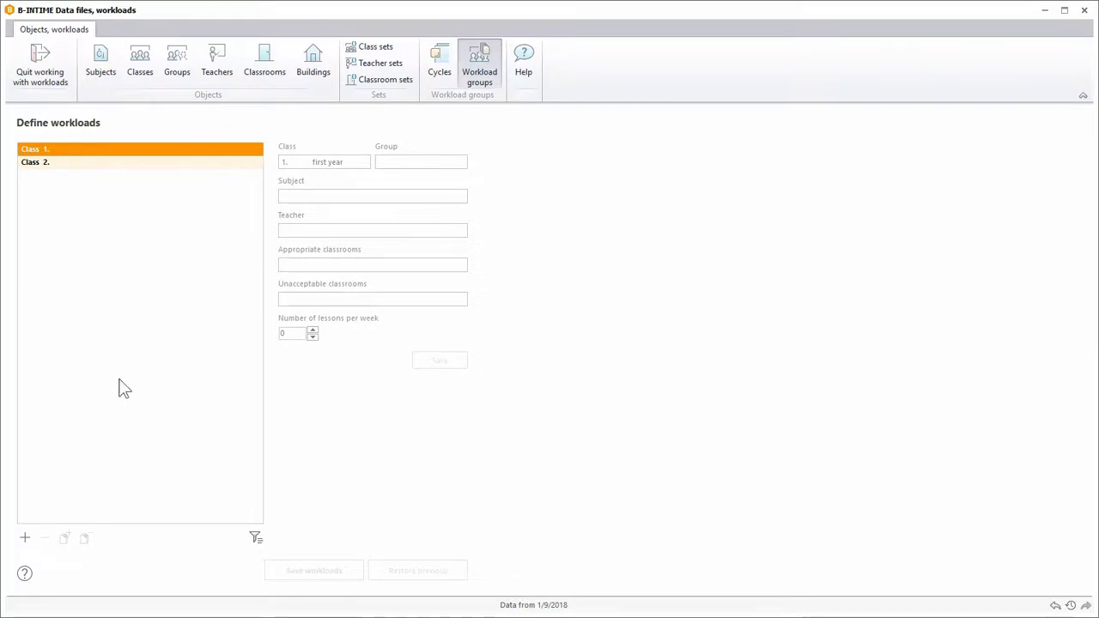
pyautogui.click(25, 538)
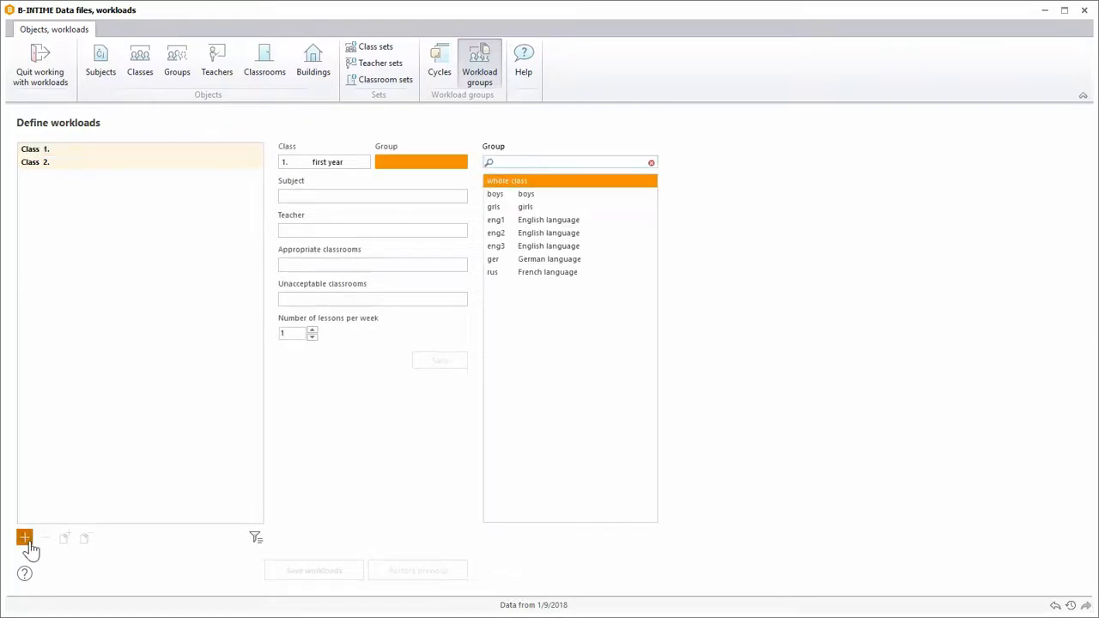
pyautogui.click(532, 194)
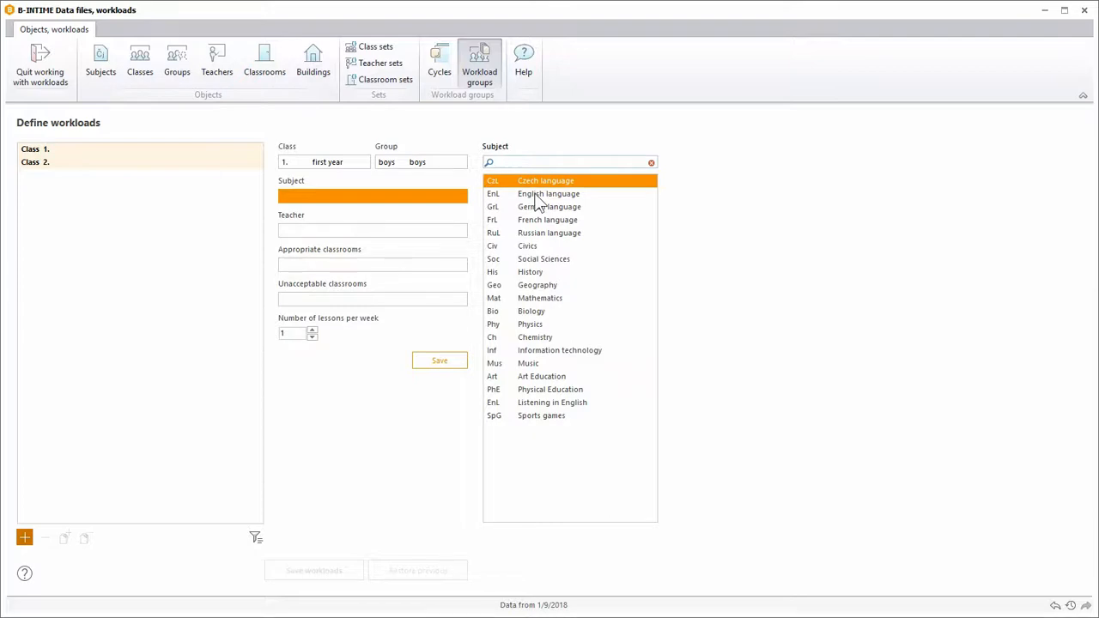
pyautogui.write('p')
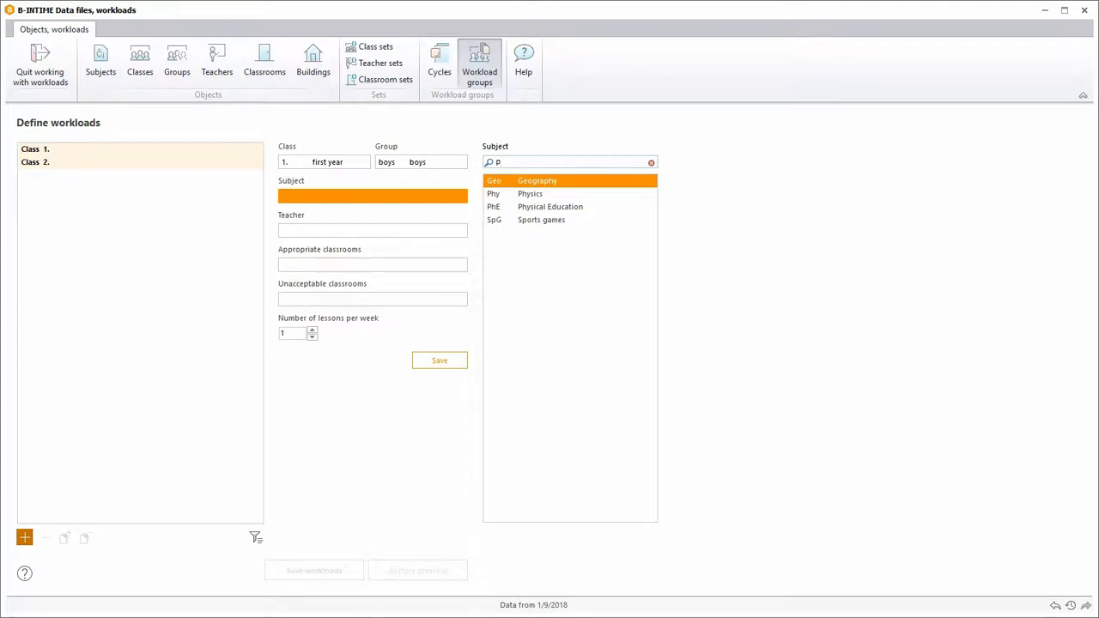
pyautogui.click(529, 211)
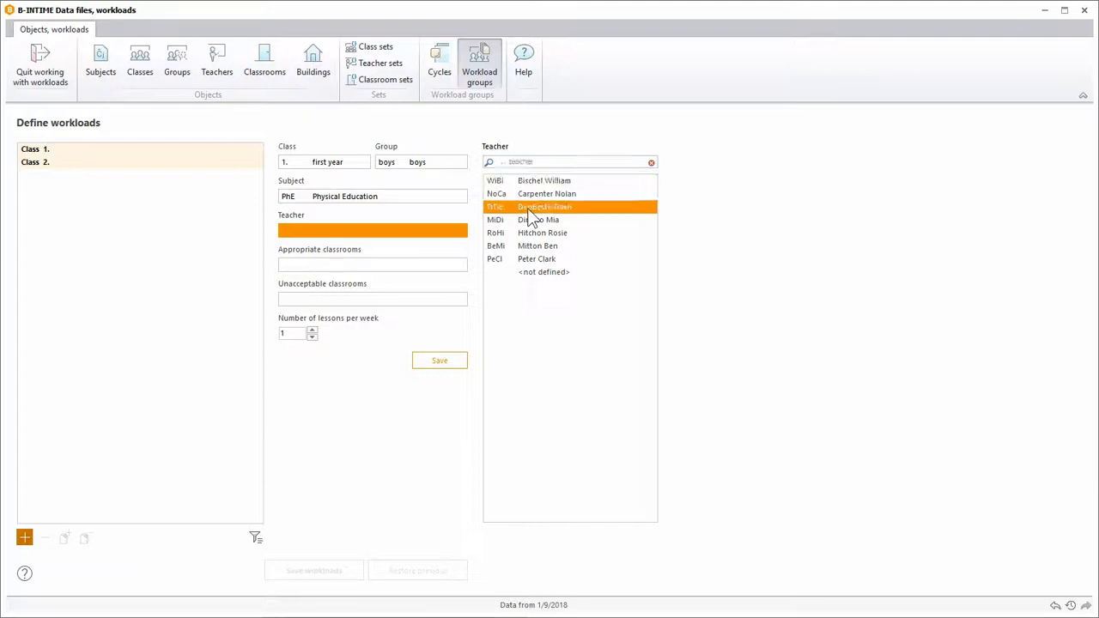
# Assign teacher TrDe, RPhE as appropriate classrooms with all others unacceptable, and 2 lessons per week, and save the workload entry
pyautogui.click(529, 213)
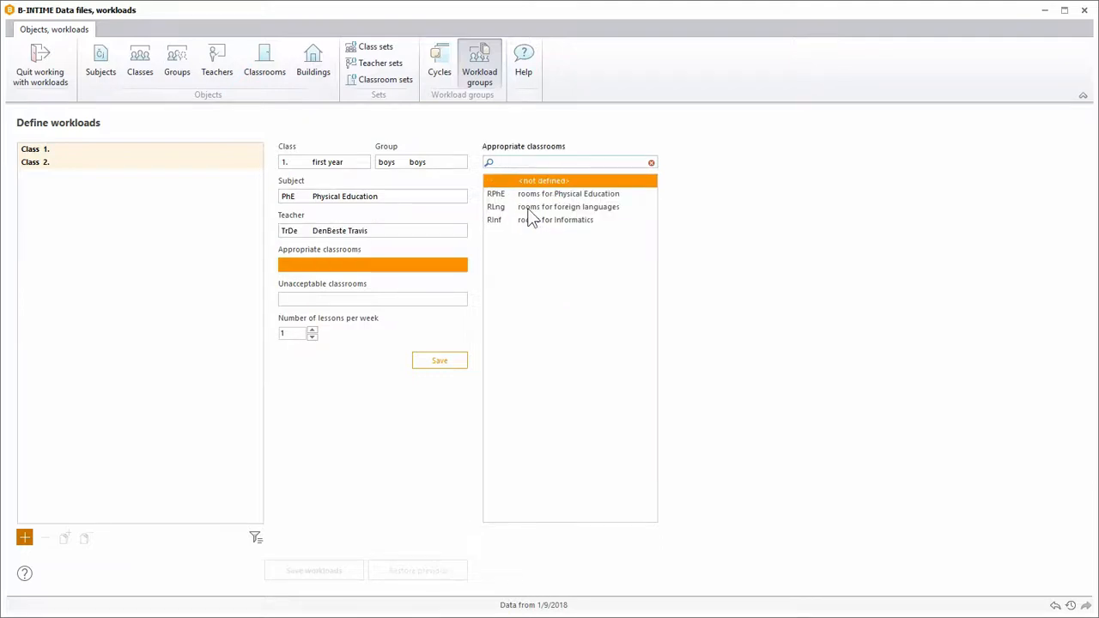
pyautogui.click(566, 195)
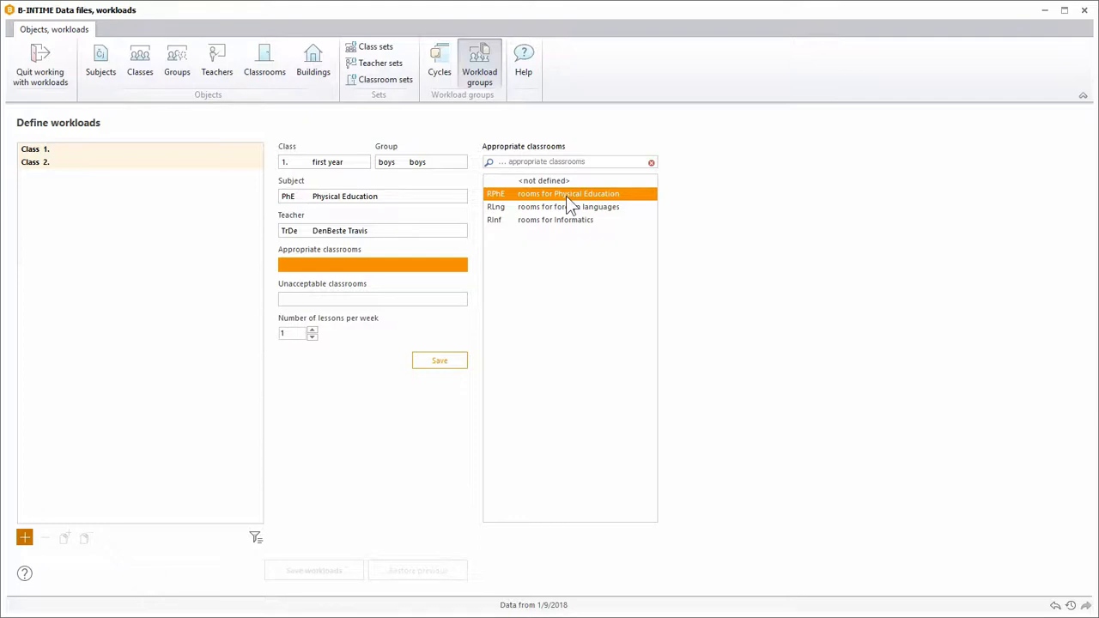
pyautogui.click(566, 196)
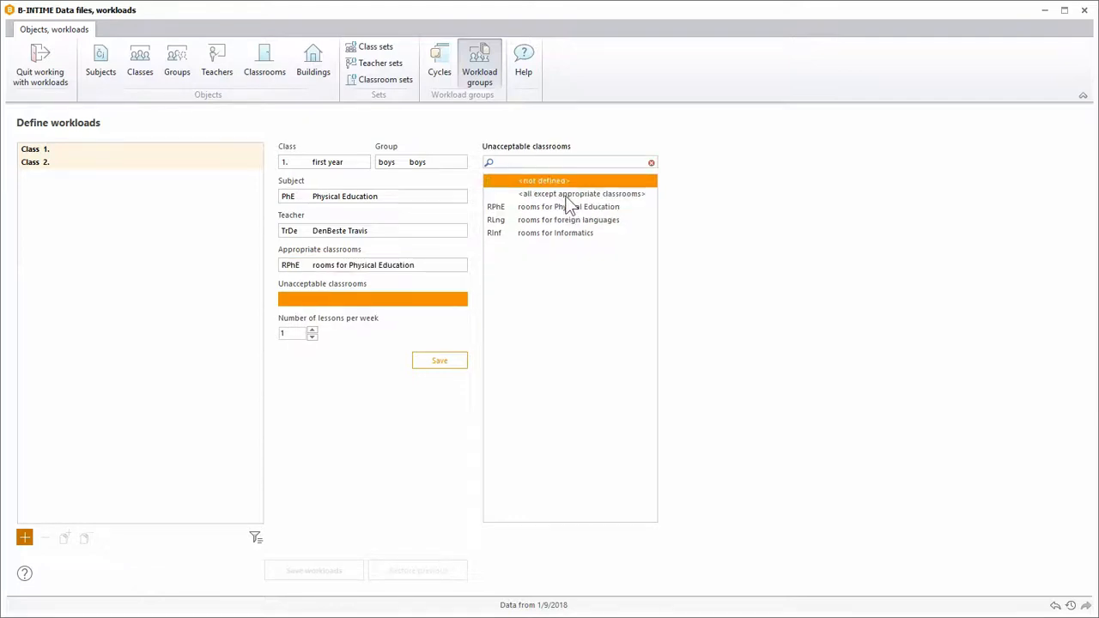
pyautogui.click(566, 195)
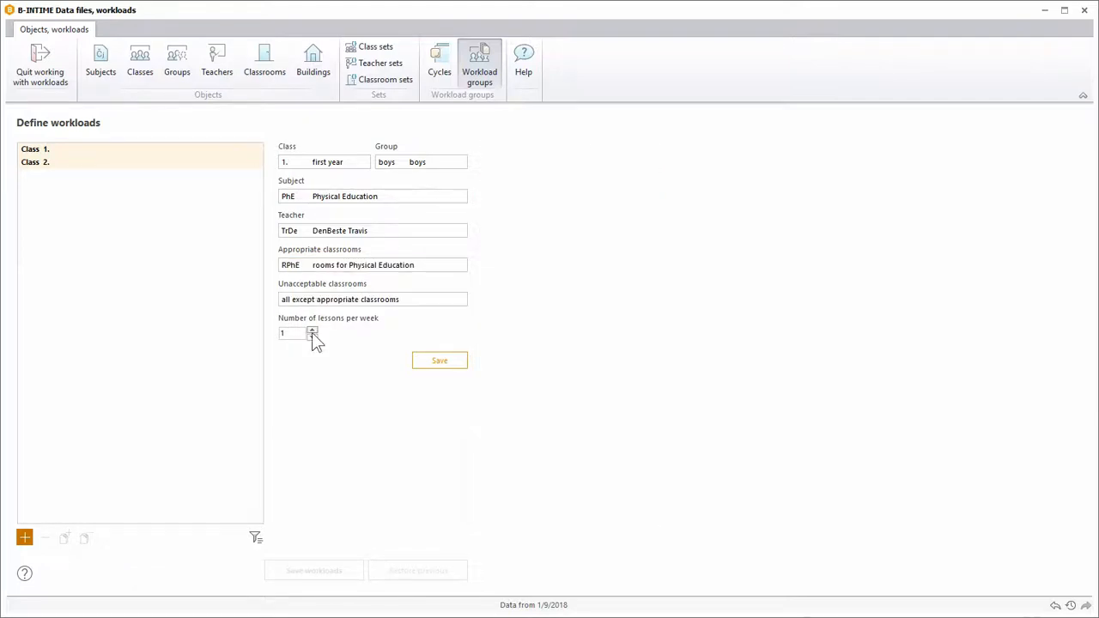
pyautogui.click(312, 329)
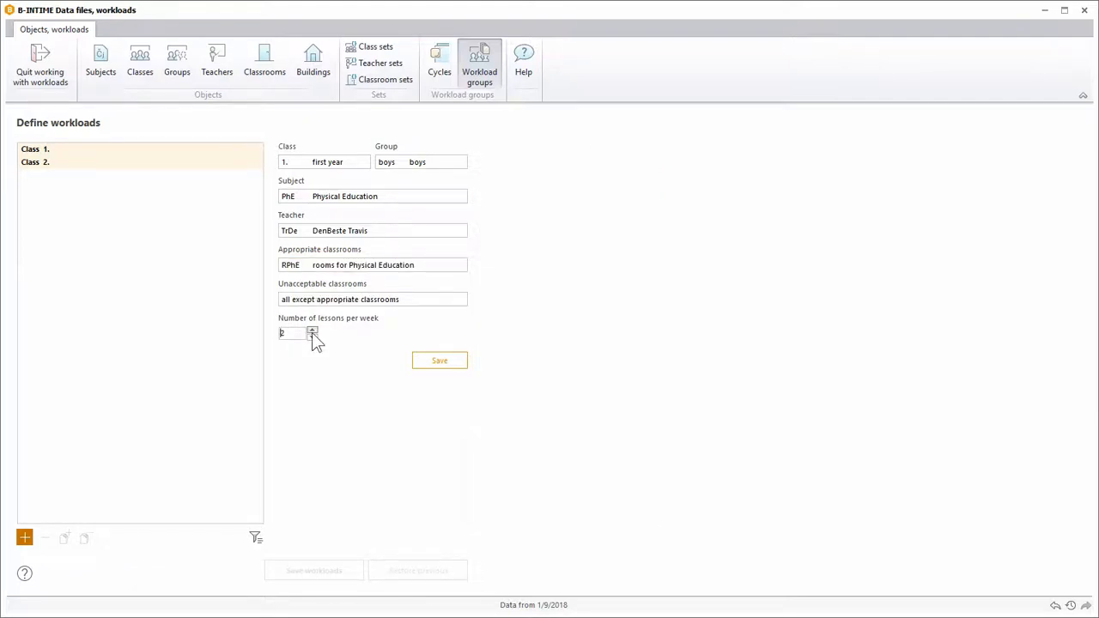
pyautogui.click(461, 365)
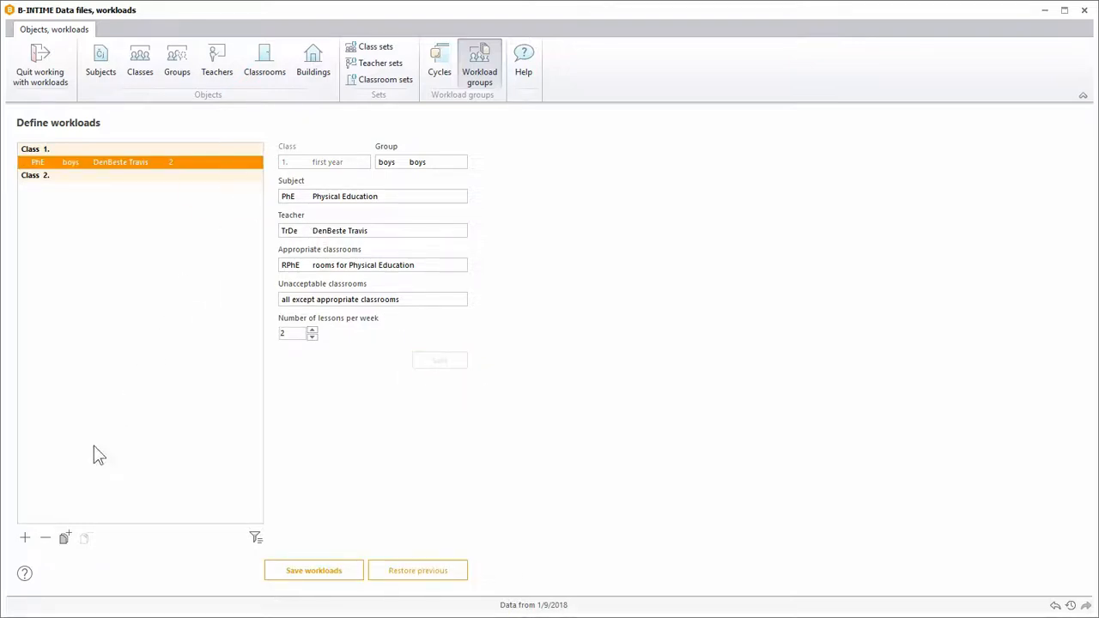
# Add the same Physical Education workload for the boys group of the second-year class
pyautogui.click(24, 539)
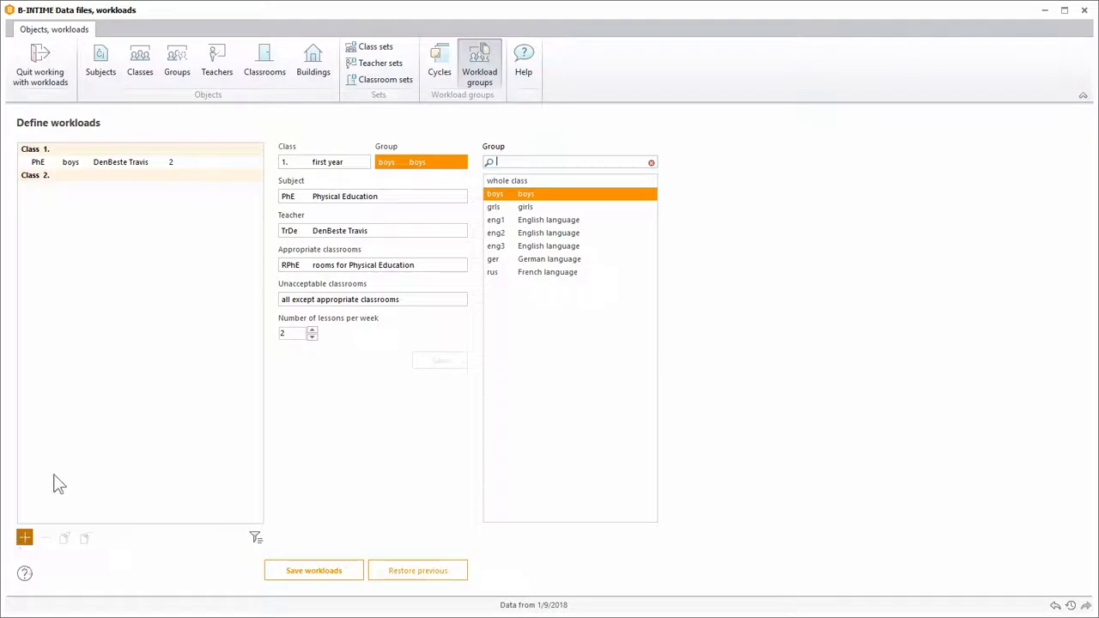
pyautogui.click(296, 159)
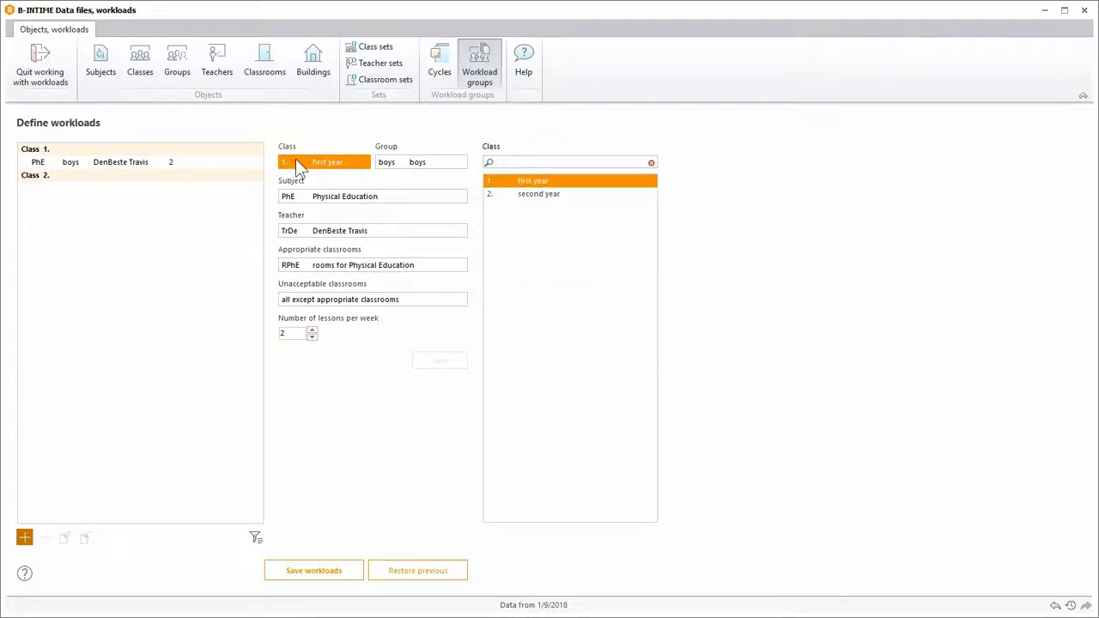
pyautogui.click(519, 194)
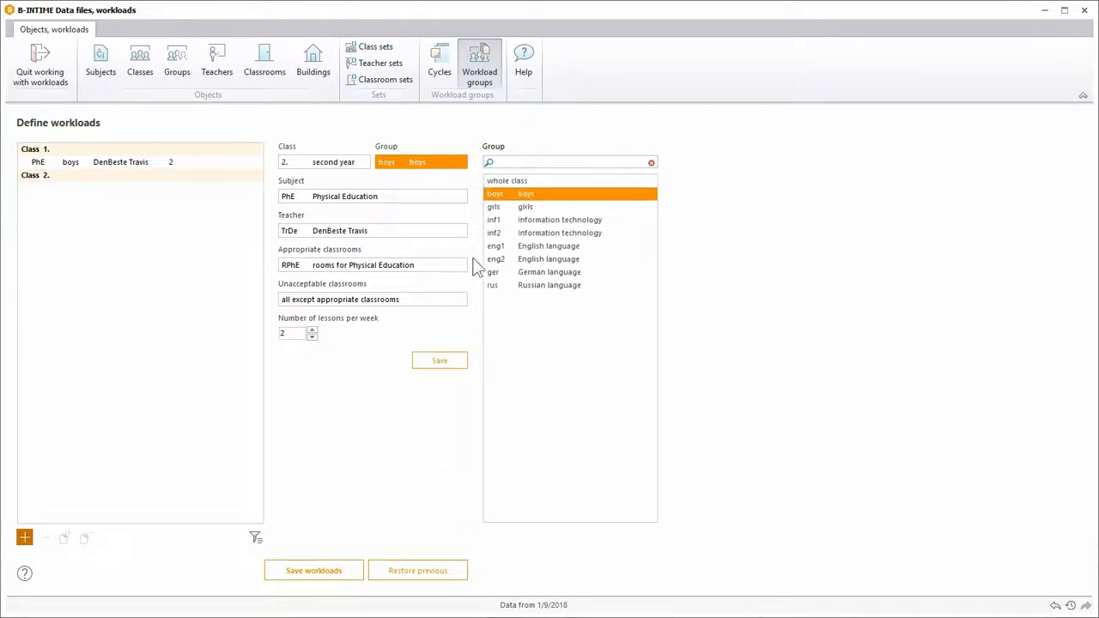
pyautogui.click(430, 369)
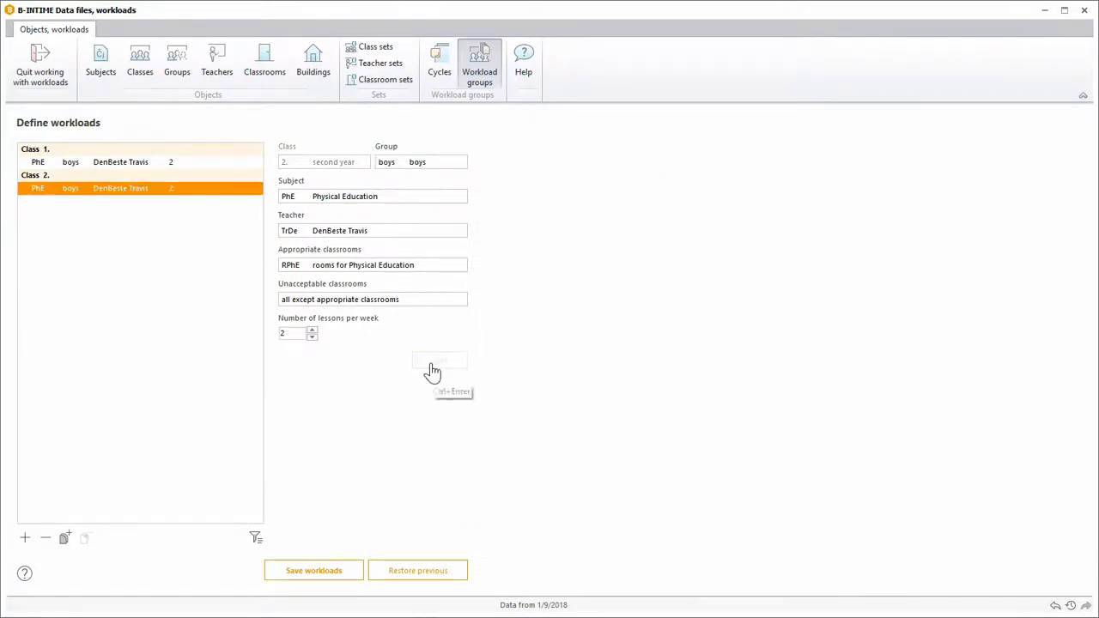
# Merge the first-year and second-year boys' Physical Education workloads into one joint workload
pyautogui.click(242, 149)
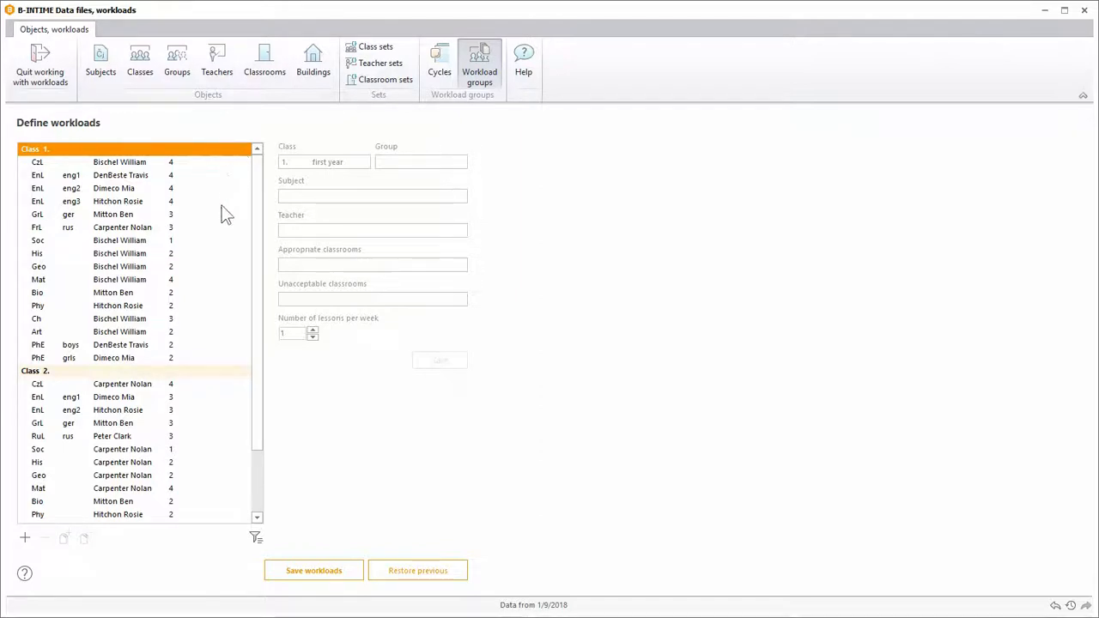
pyautogui.click(186, 347)
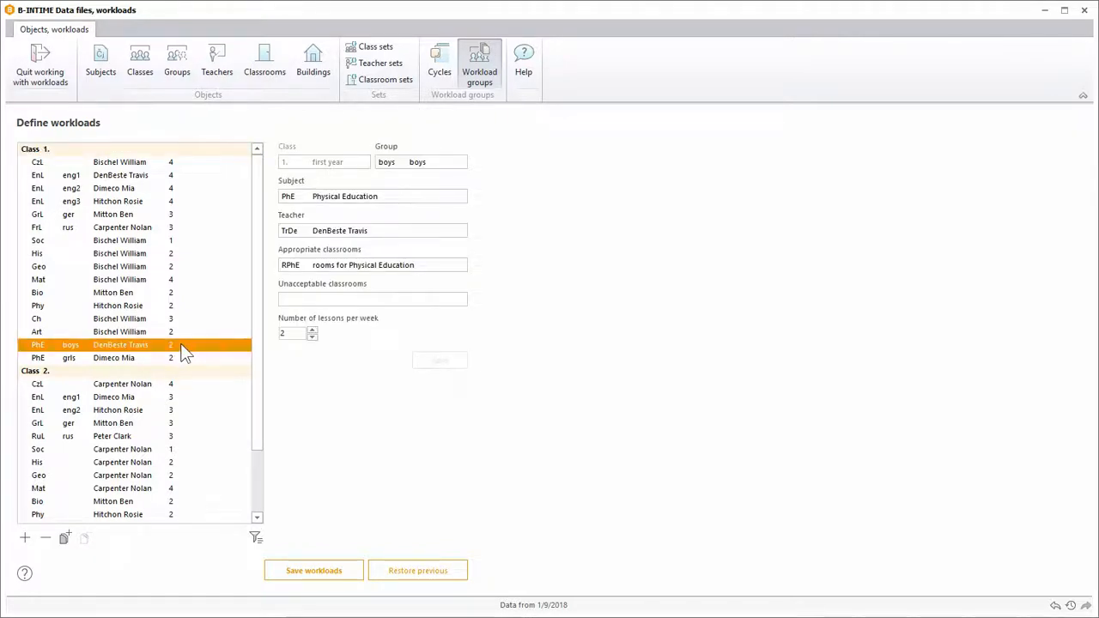
pyautogui.scroll(-1, 260, 369)
pyautogui.scroll(-3, 257, 386)
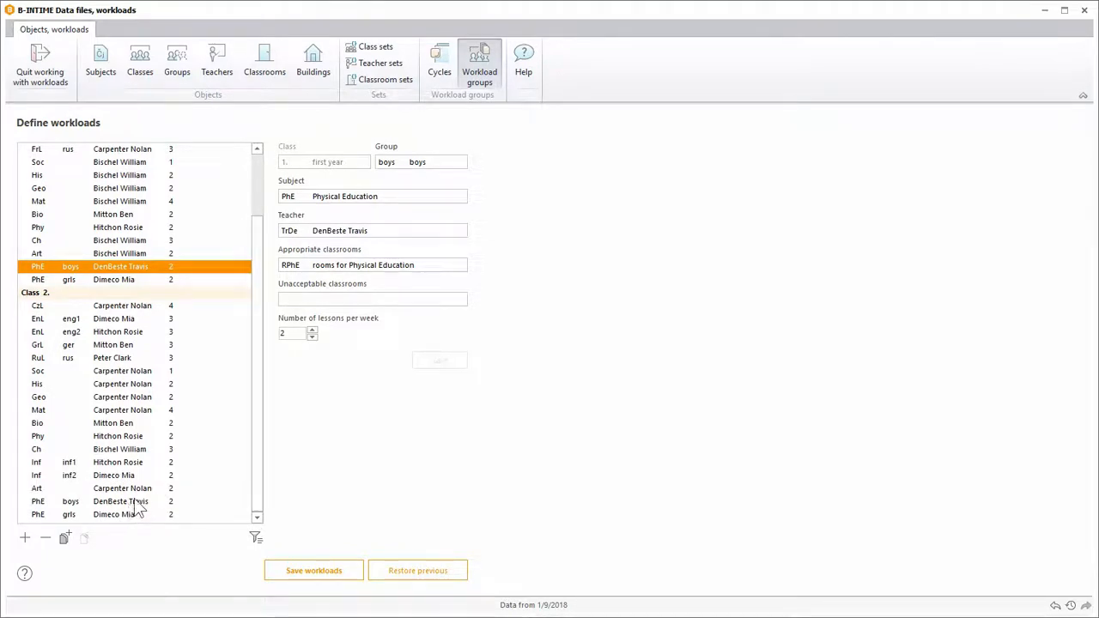
pyautogui.click(133, 502)
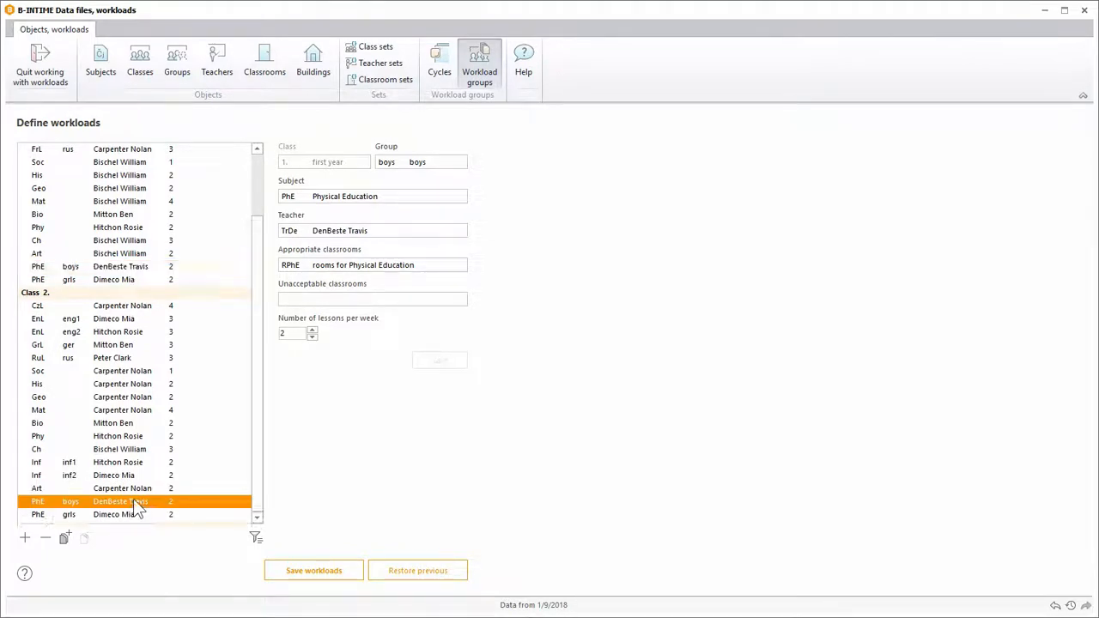
pyautogui.click(107, 270)
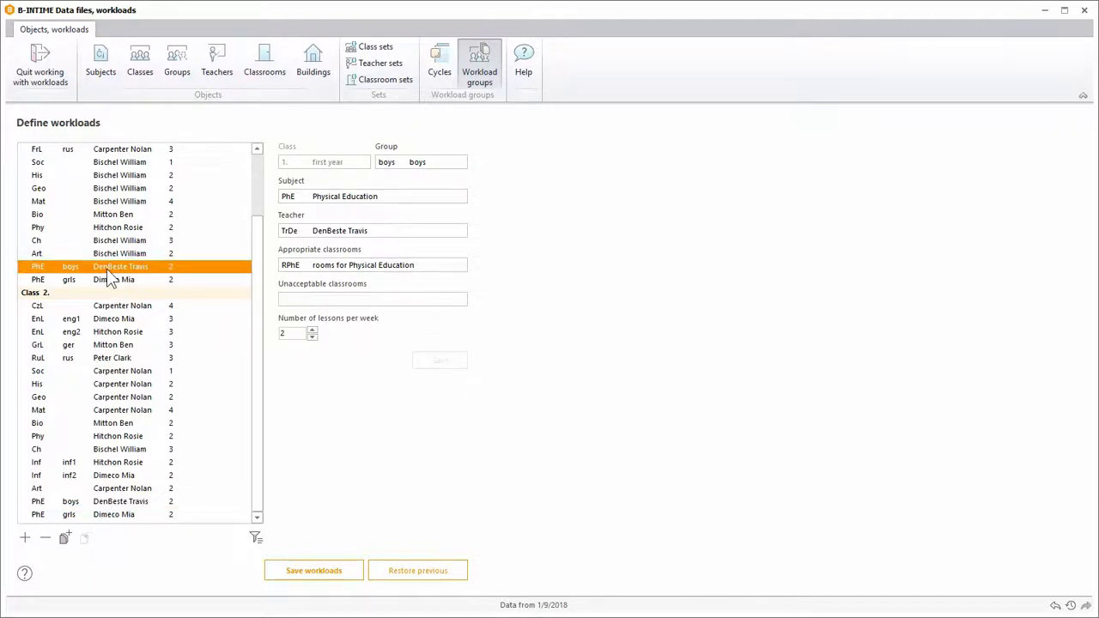
pyautogui.click(64, 538)
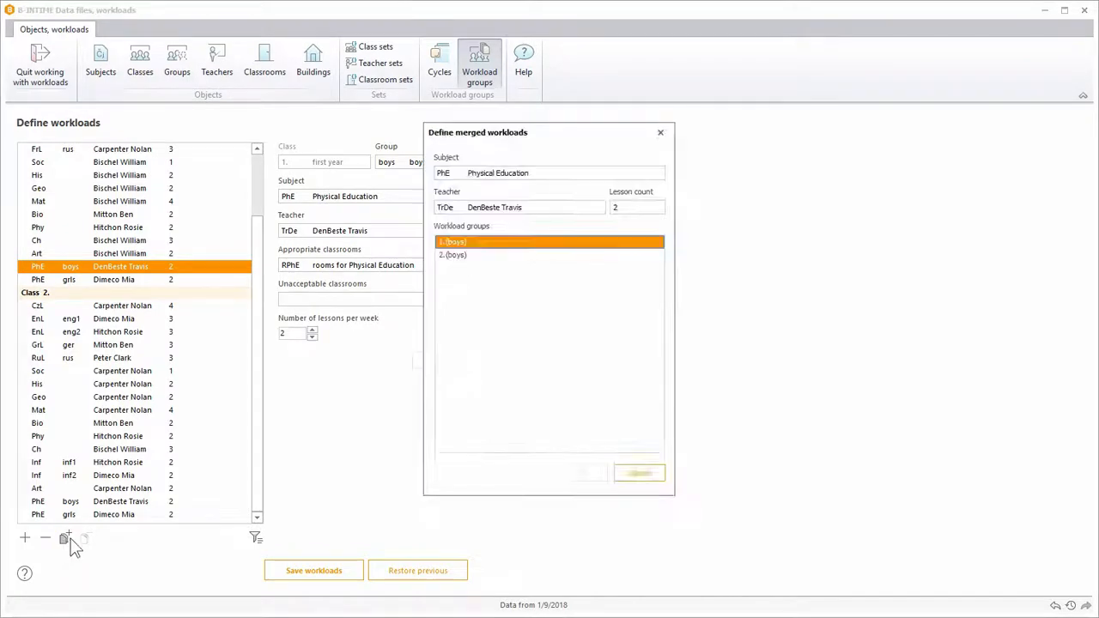
pyautogui.keyDown('ctrl'); pyautogui.click(478, 255); pyautogui.keyUp('ctrl')
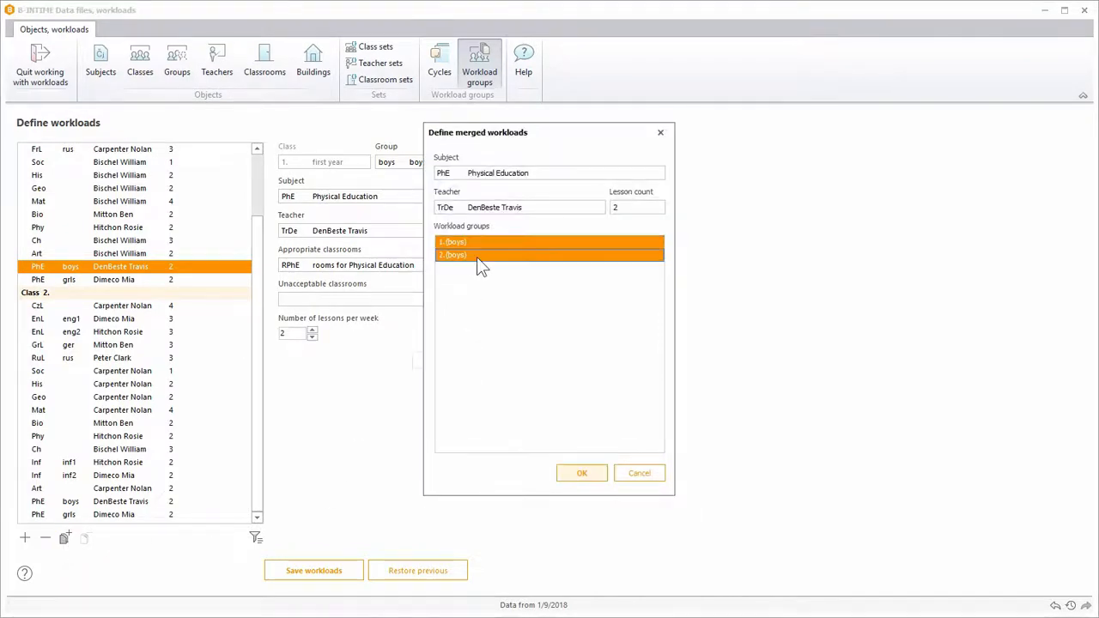
pyautogui.click(580, 473)
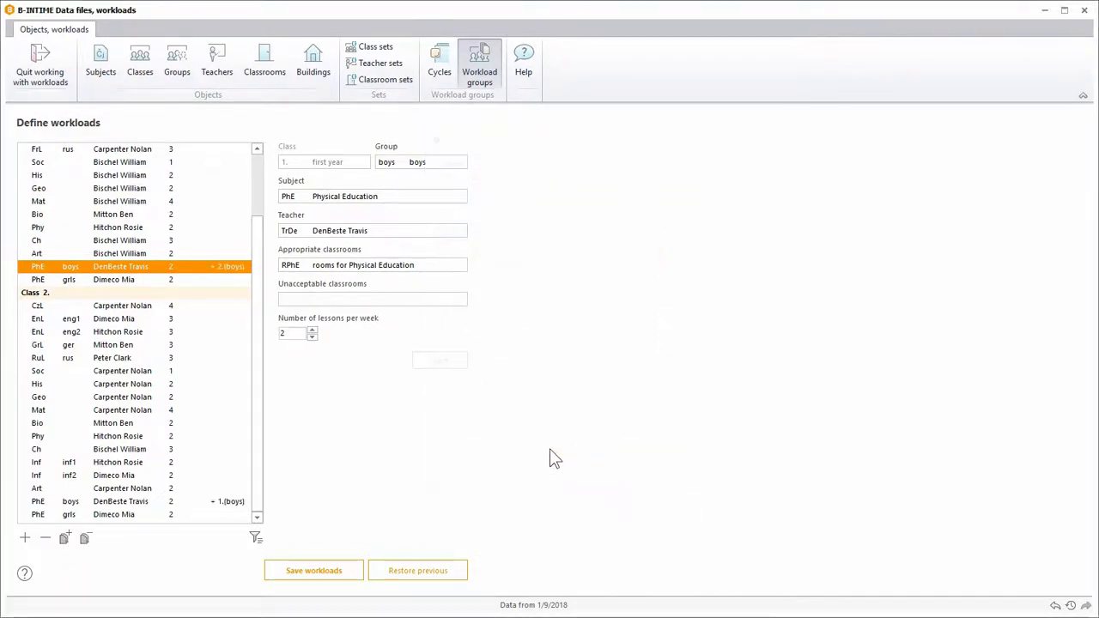
# Merge the first-year and second-year girls' Physical Education workloads, and save all workloads
pyautogui.click(131, 283)
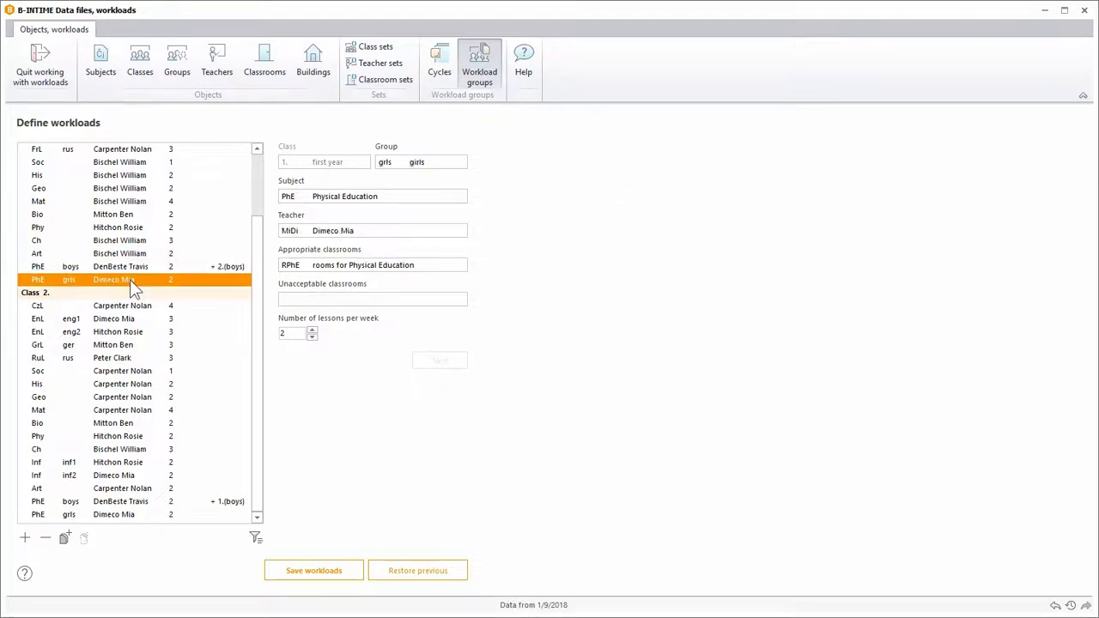
pyautogui.click(66, 538)
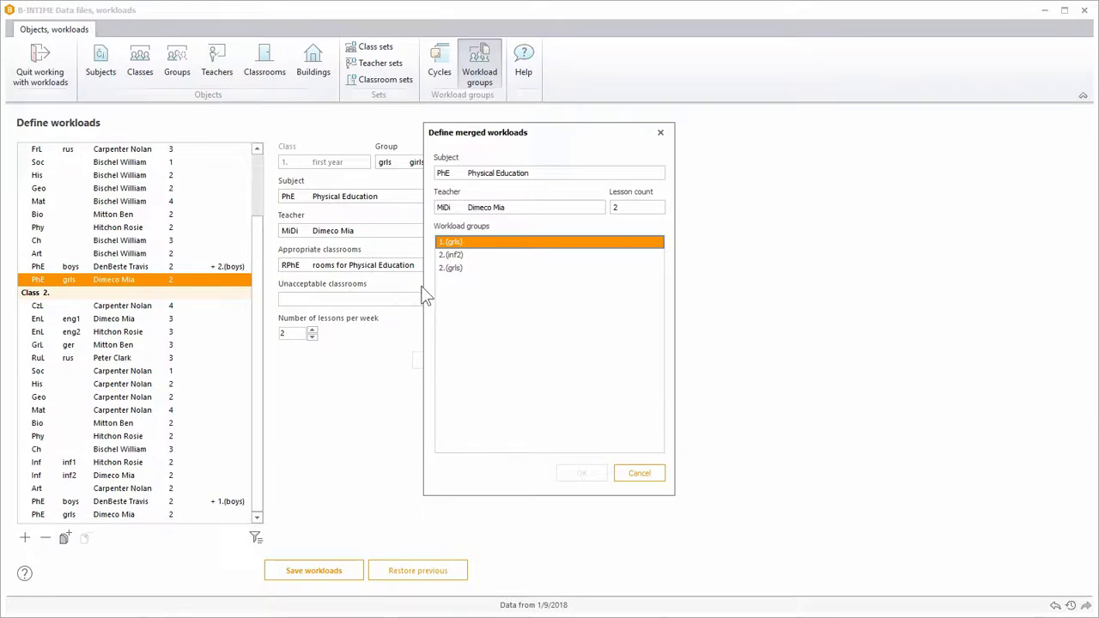
pyautogui.click(453, 268)
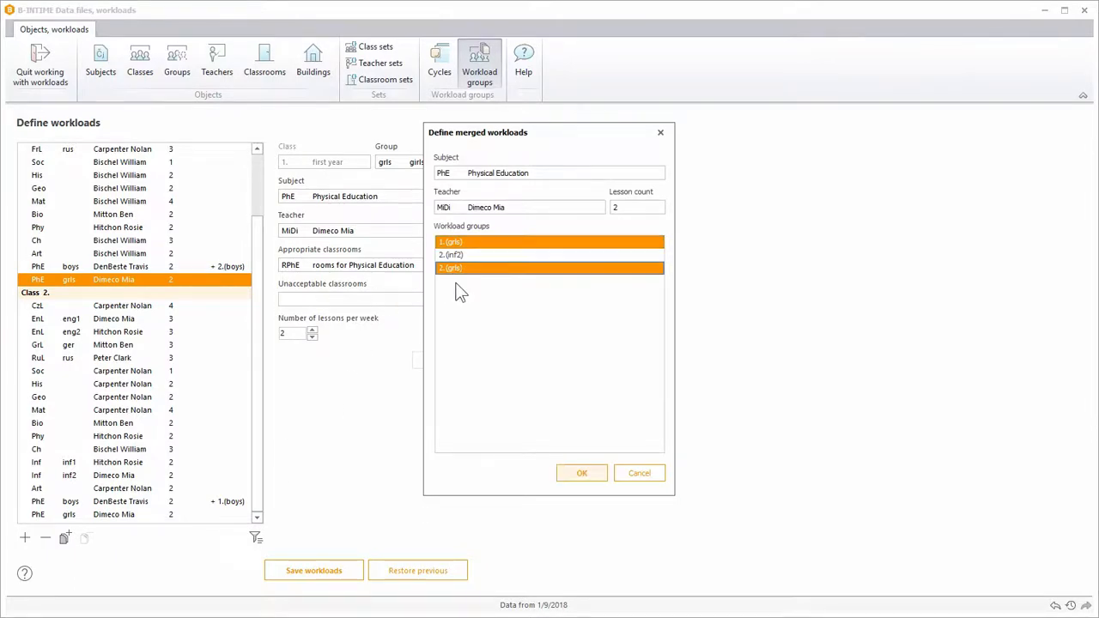
pyautogui.click(581, 473)
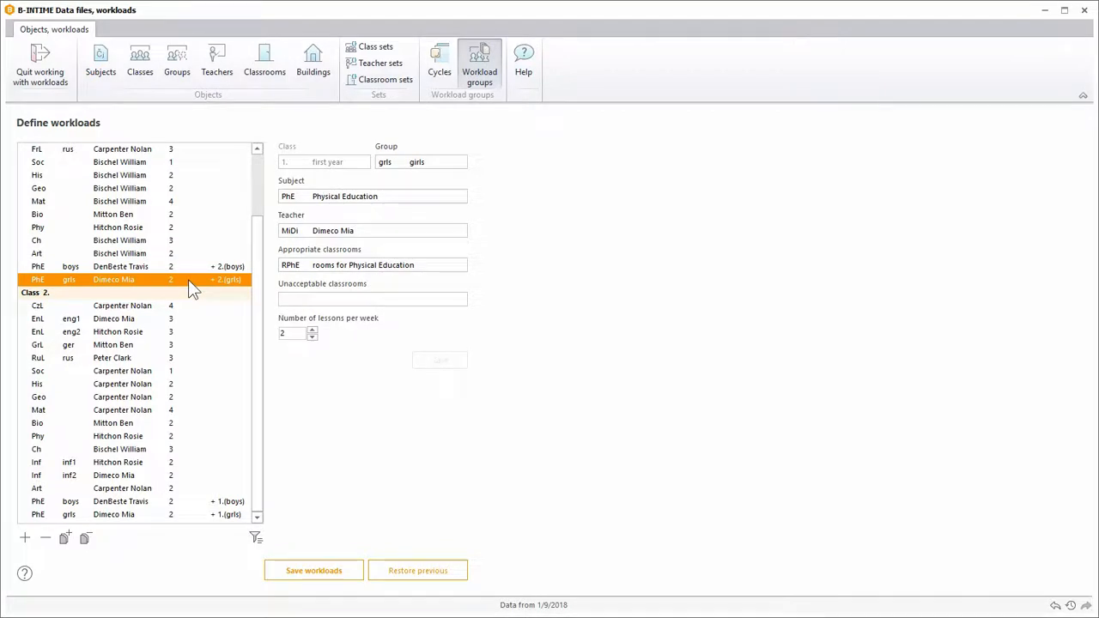
pyautogui.click(354, 579)
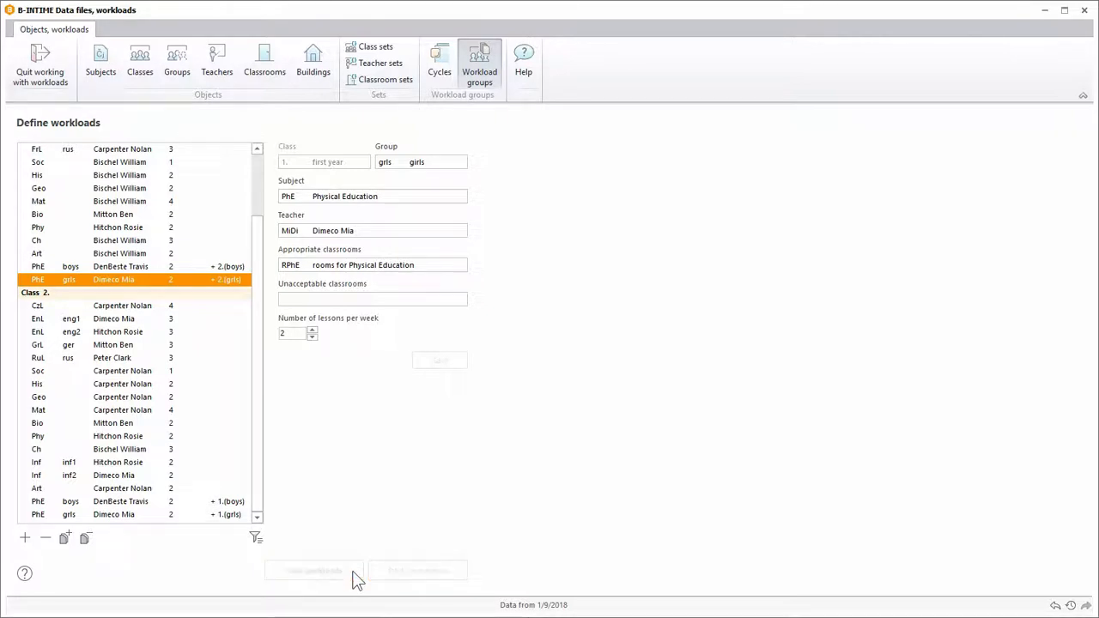
# Quit working with workloads, load a new timetable option for the data from 1/9/2018, and dismiss the list of workload changes
pyautogui.click(60, 75)
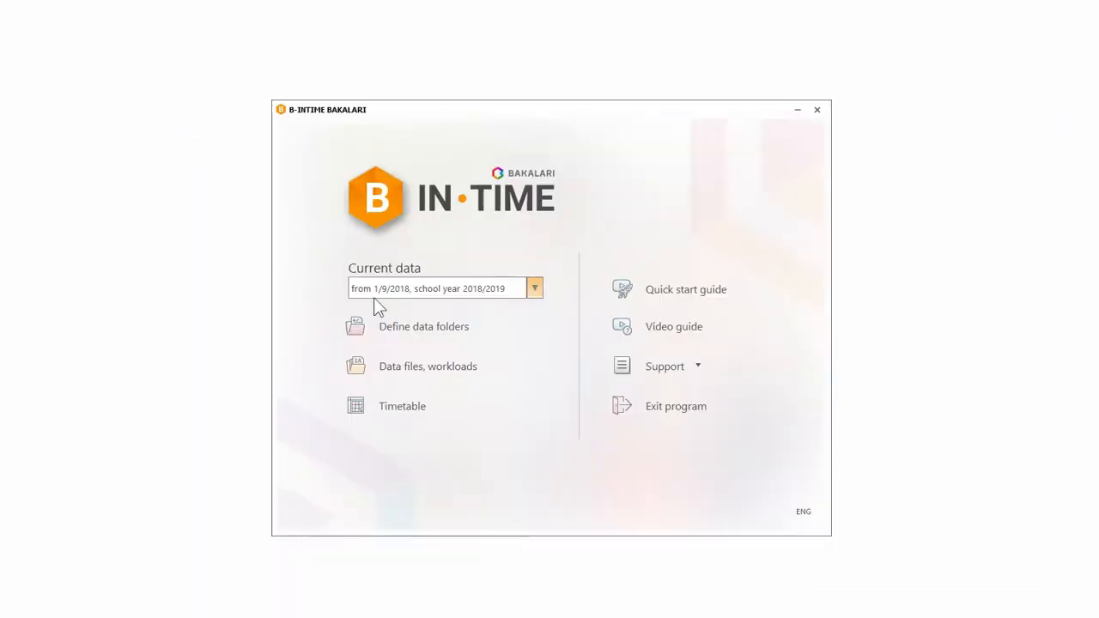
pyautogui.click(505, 415)
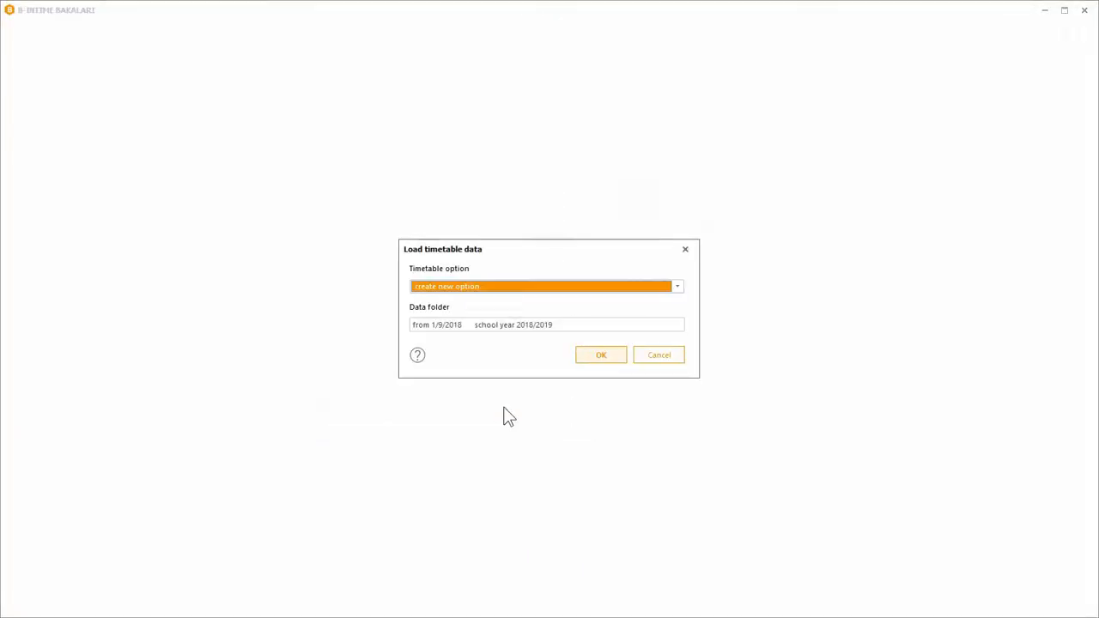
pyautogui.click(601, 356)
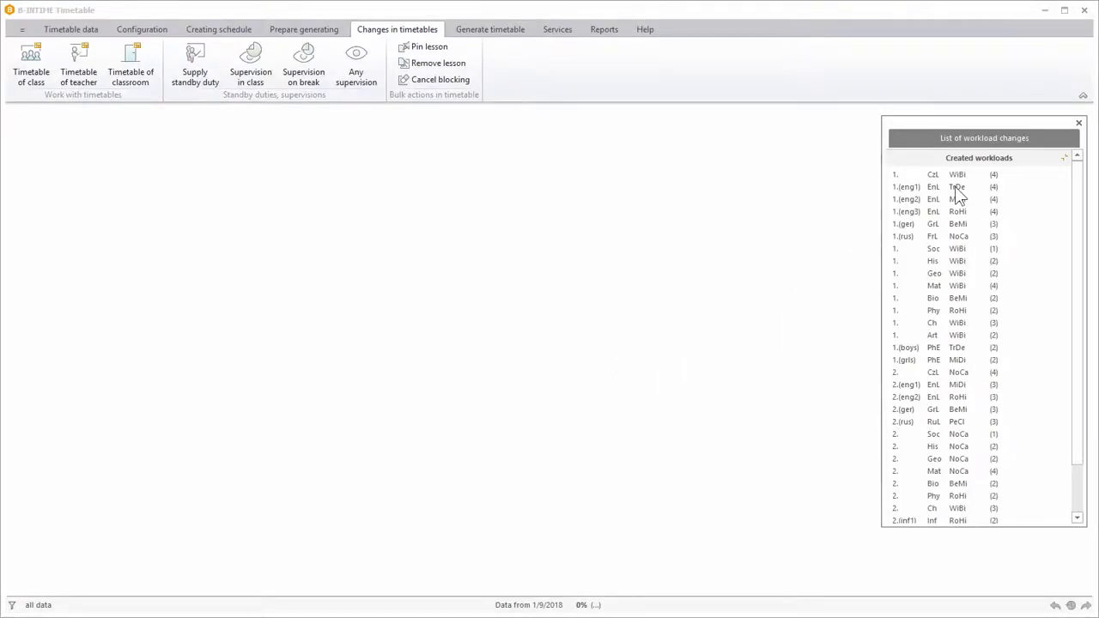
pyautogui.click(1078, 124)
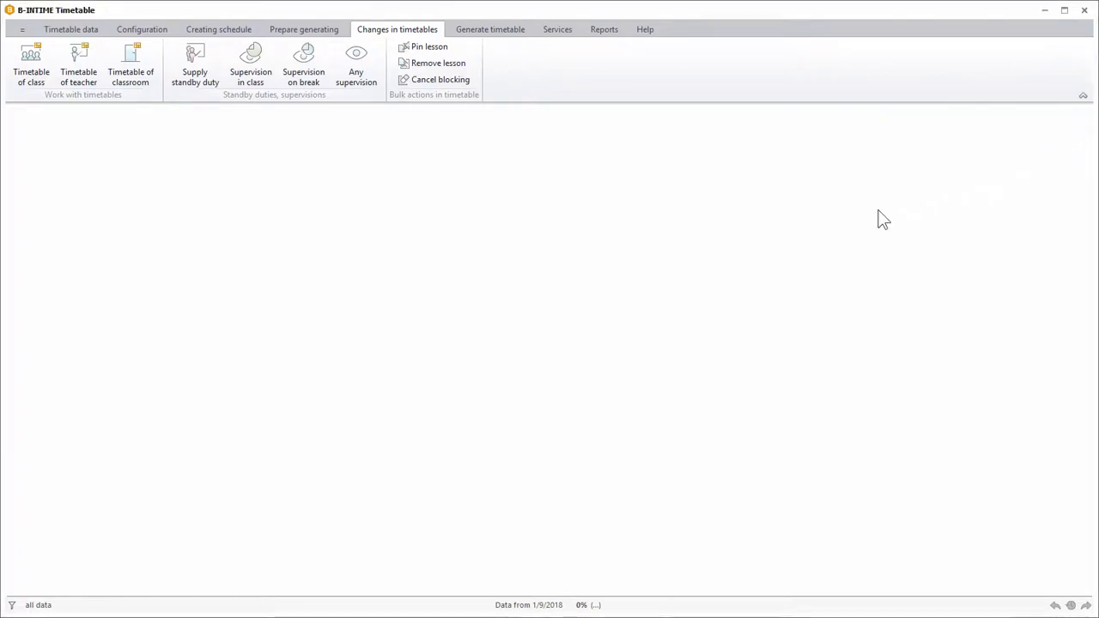
# Set the subject colours to dark yellow for Czech language and orange for English language
pyautogui.click(142, 31)
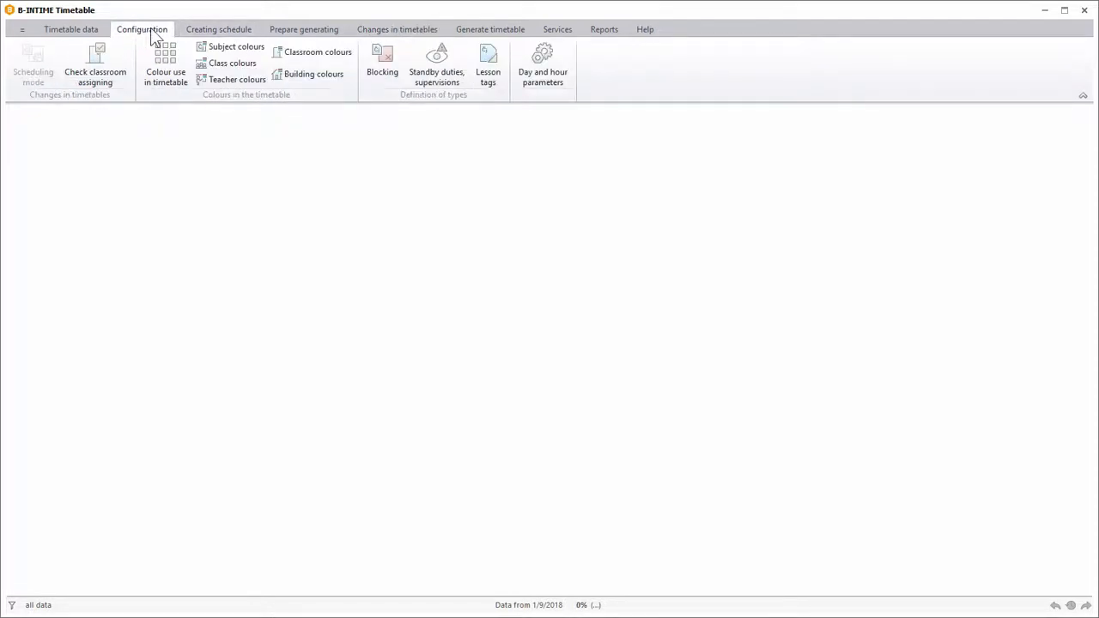
pyautogui.click(265, 52)
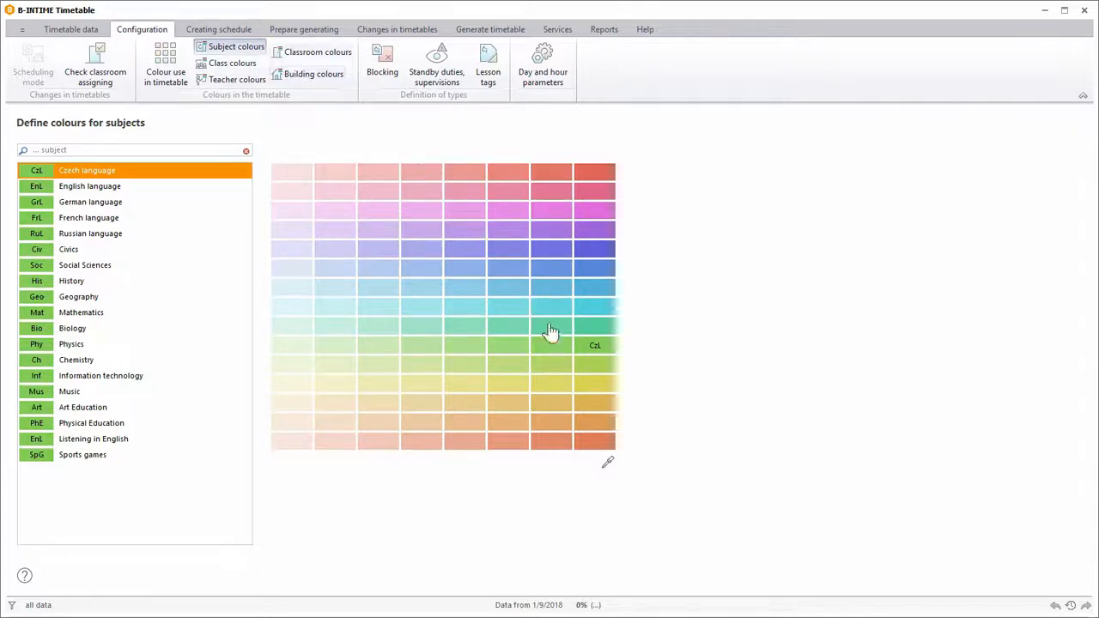
pyautogui.click(608, 391)
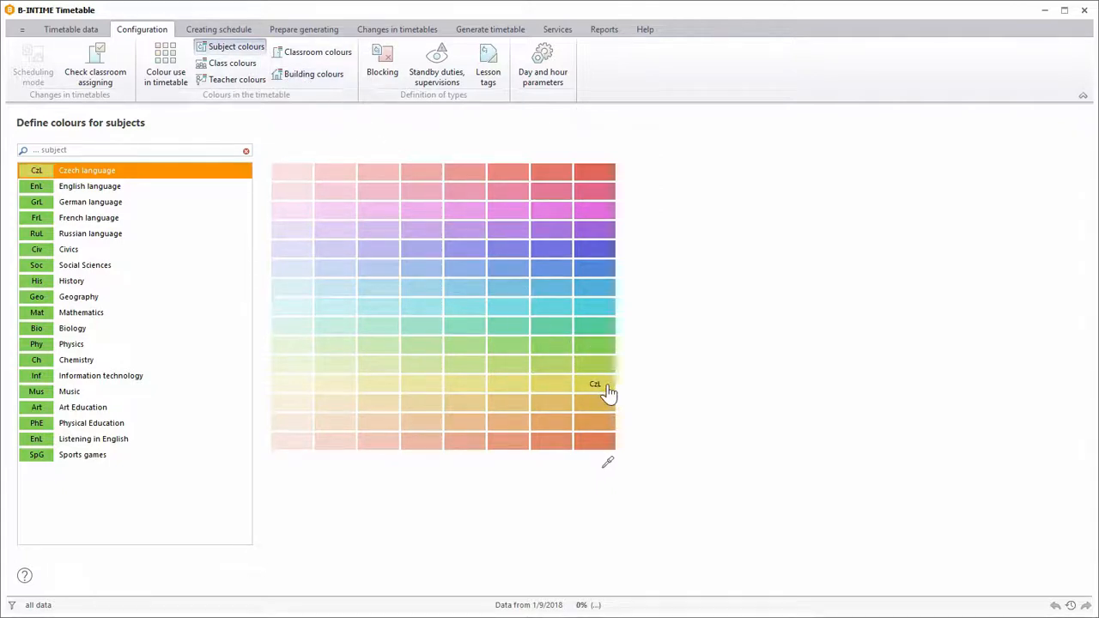
pyautogui.click(130, 192)
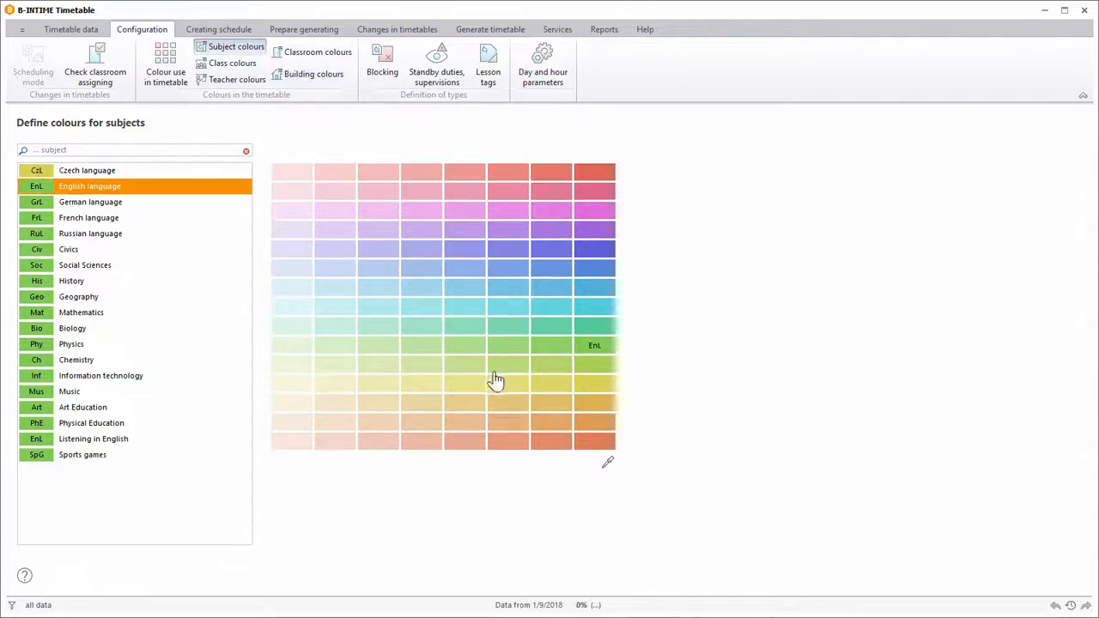
pyautogui.click(606, 426)
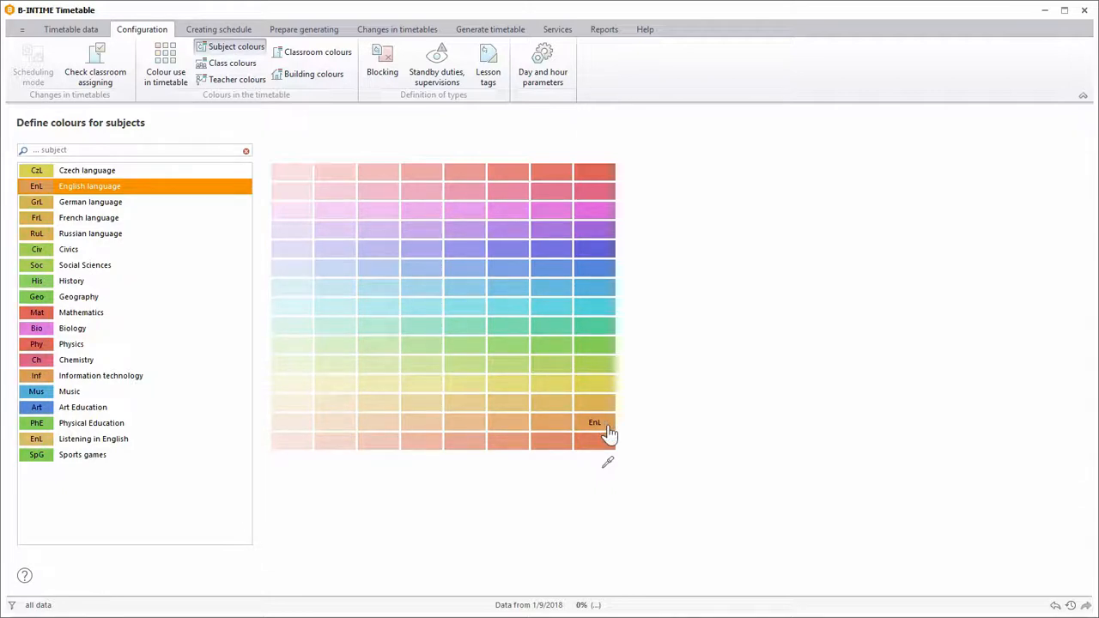
# In class 1's timetable scheme, mark lesson 0 daily, lessons 7–10 on Friday and lessons 9–10 Monday to Thursday as "do not schedule lesson"
pyautogui.click(247, 36)
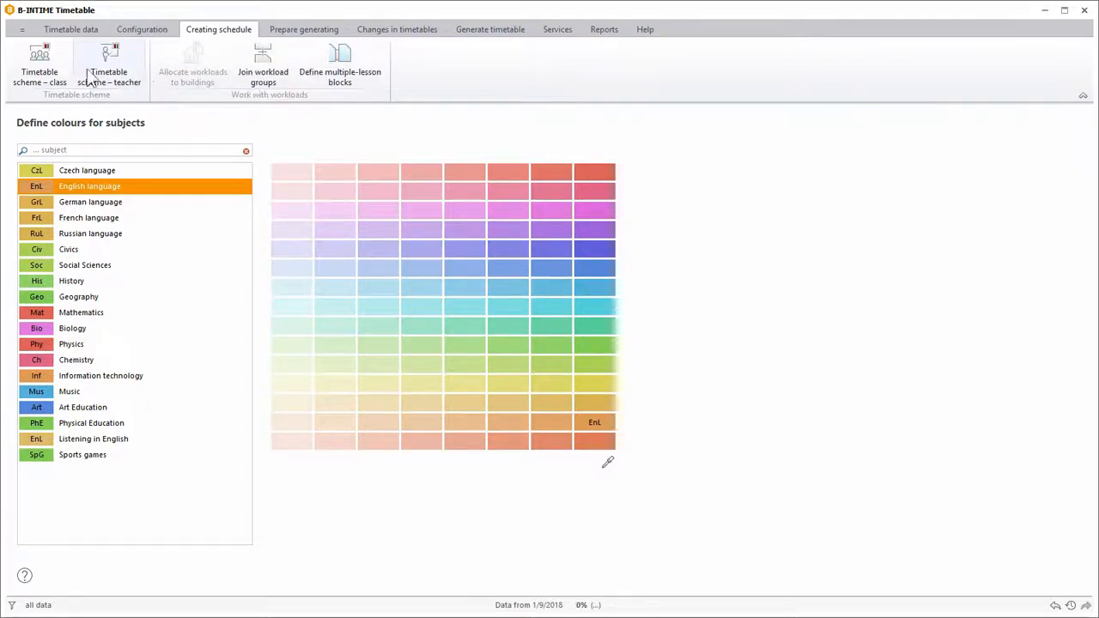
pyautogui.click(58, 80)
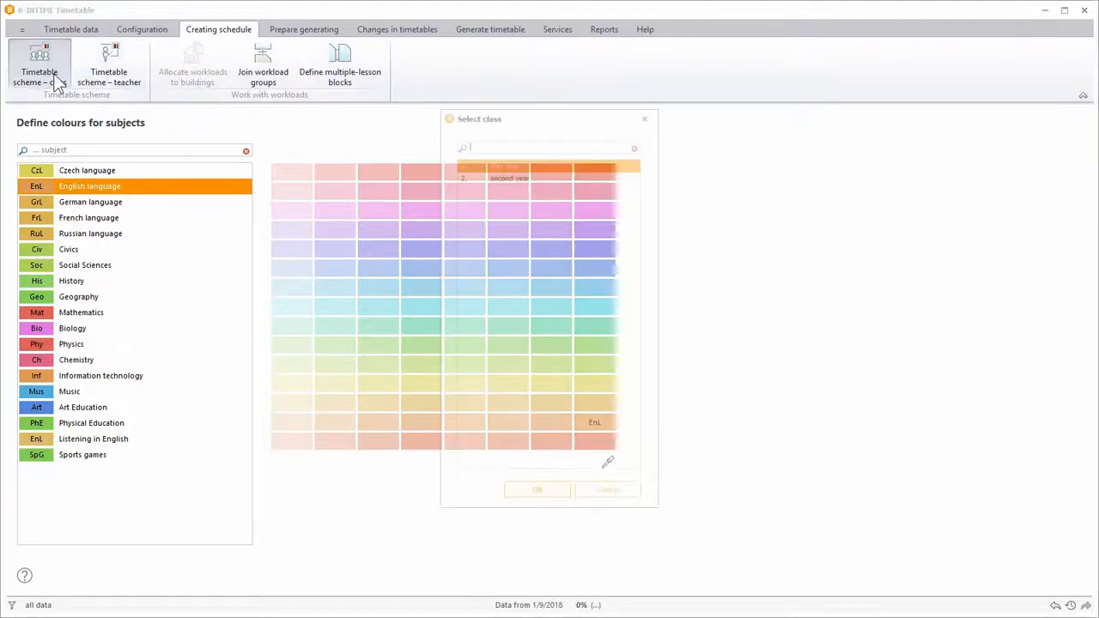
pyautogui.click(556, 497)
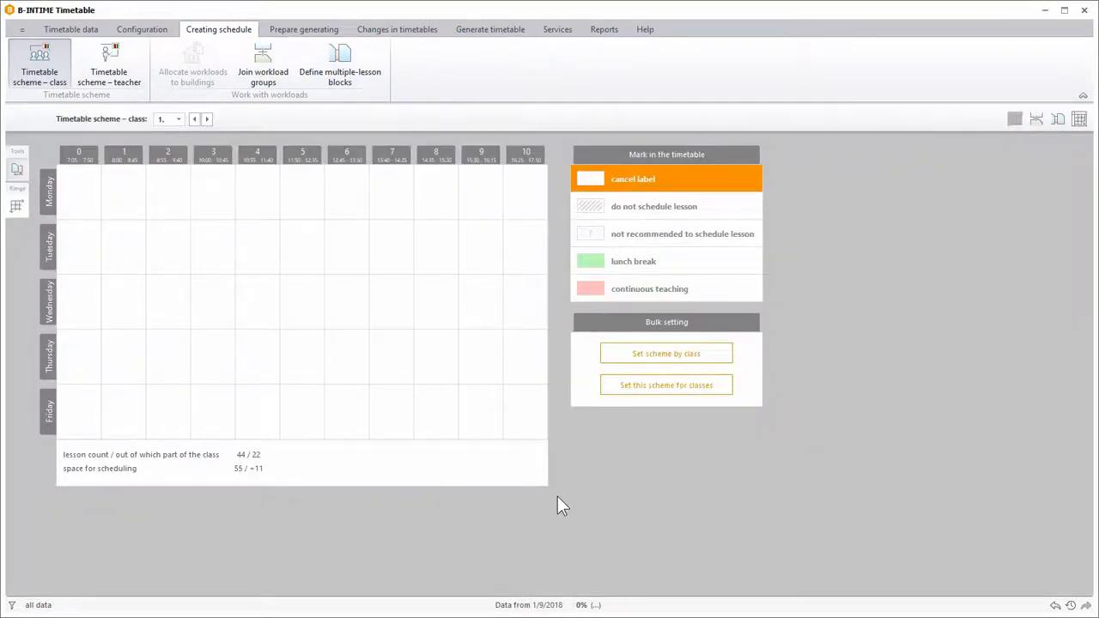
pyautogui.click(744, 212)
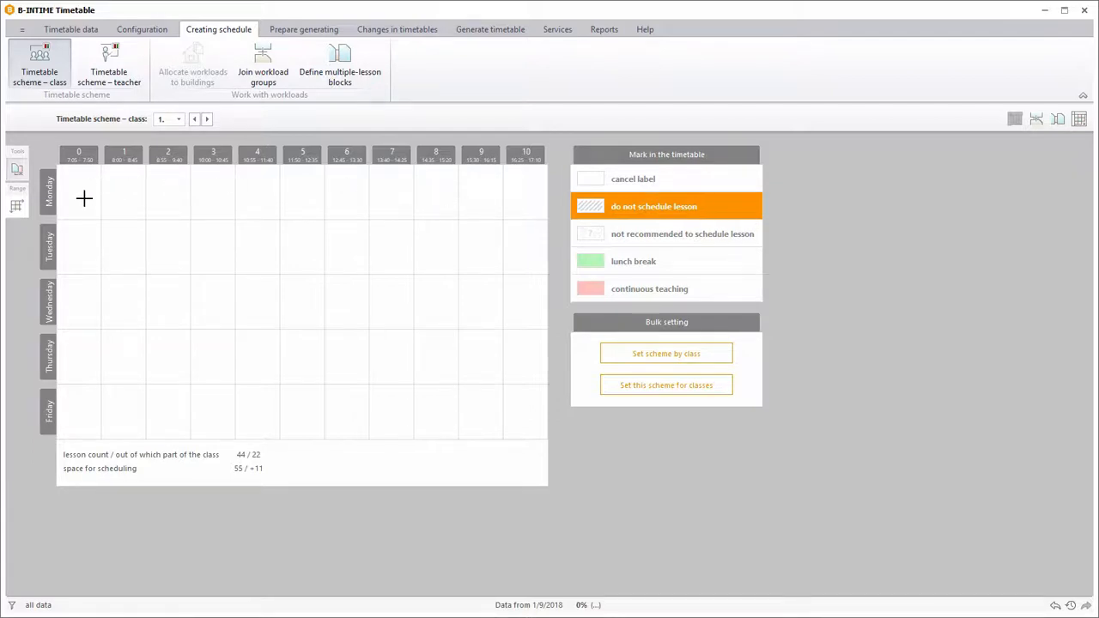
pyautogui.moveTo(81, 199); pyautogui.dragTo(75, 407)
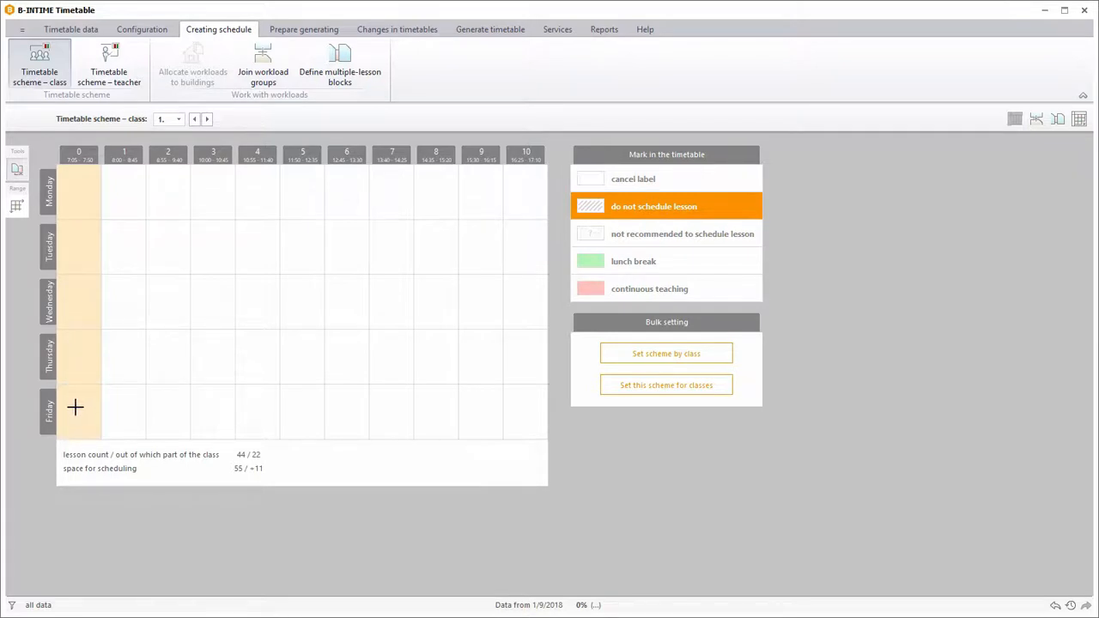
pyautogui.moveTo(74, 407); pyautogui.dragTo(75, 408)
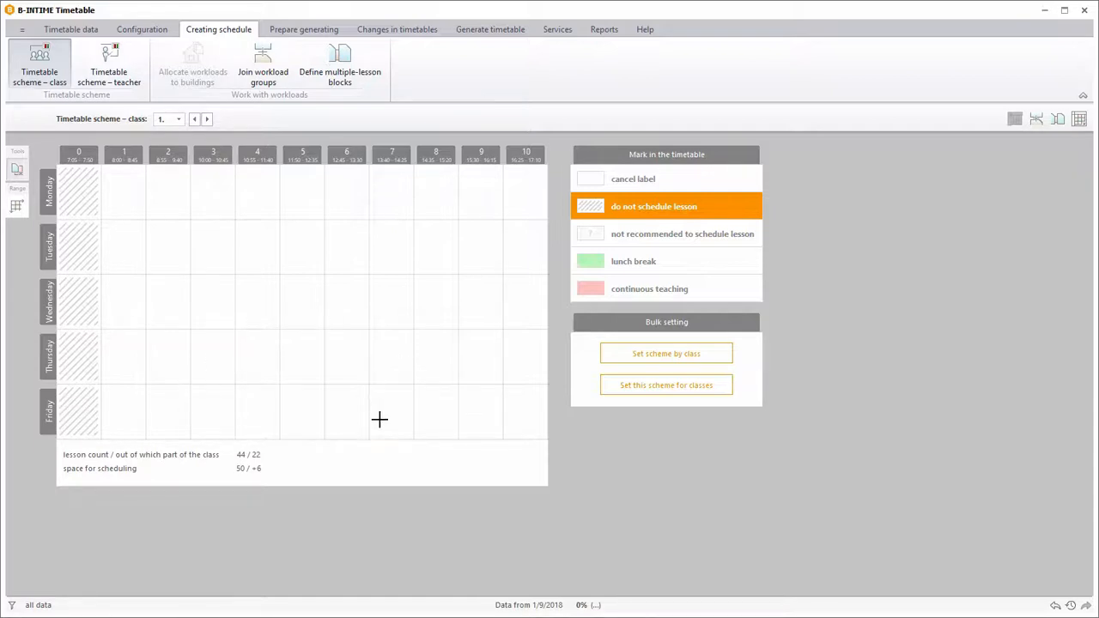
pyautogui.moveTo(381, 417); pyautogui.dragTo(515, 416)
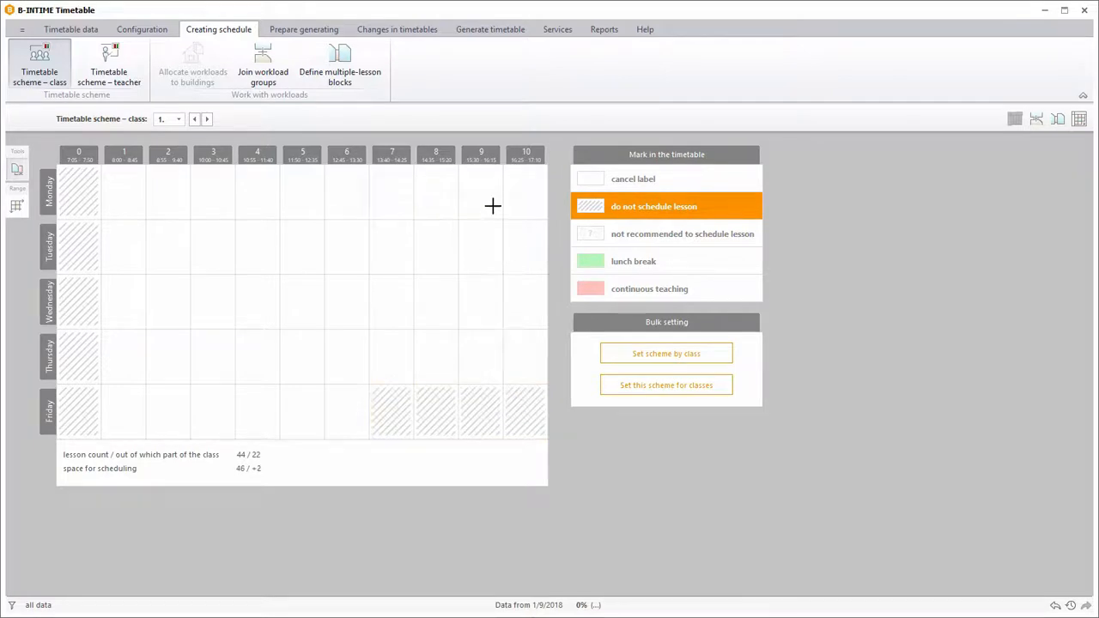
pyautogui.moveTo(492, 206); pyautogui.dragTo(514, 353)
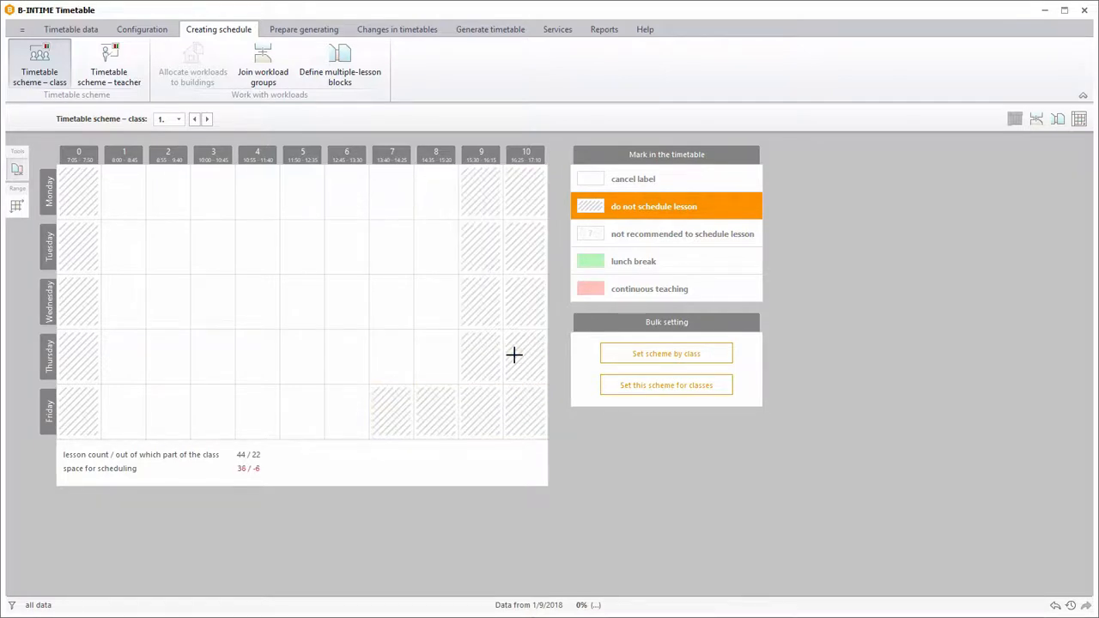
# Mark lessons 5–6 as lunch break and lessons 1–4 as continuous teaching for all five days in class 1's scheme
pyautogui.click(643, 264)
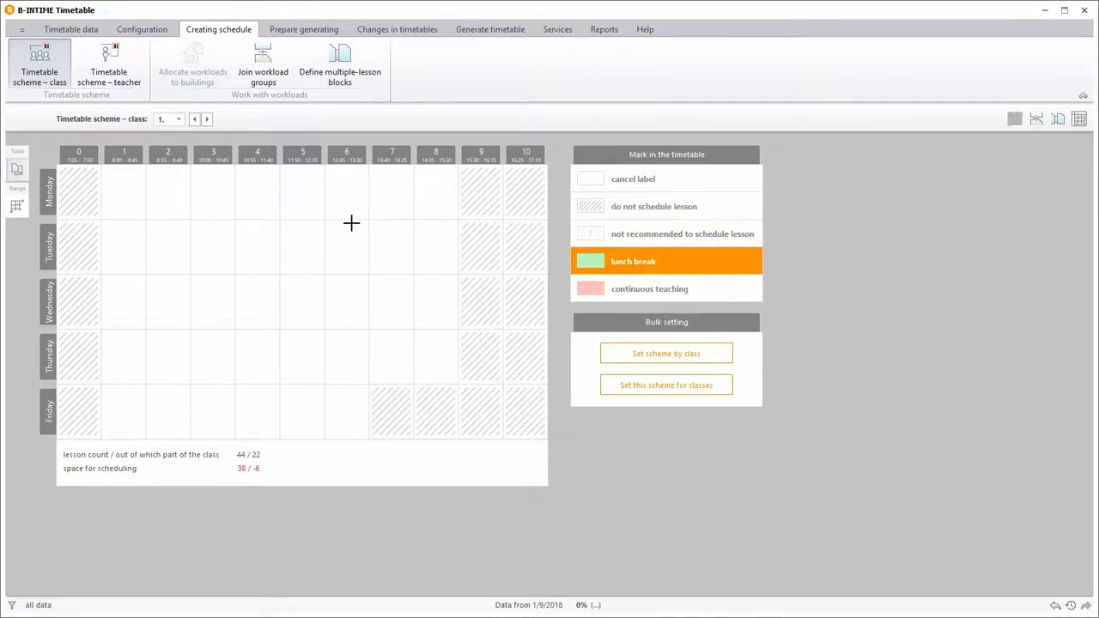
pyautogui.moveTo(292, 193); pyautogui.dragTo(335, 402)
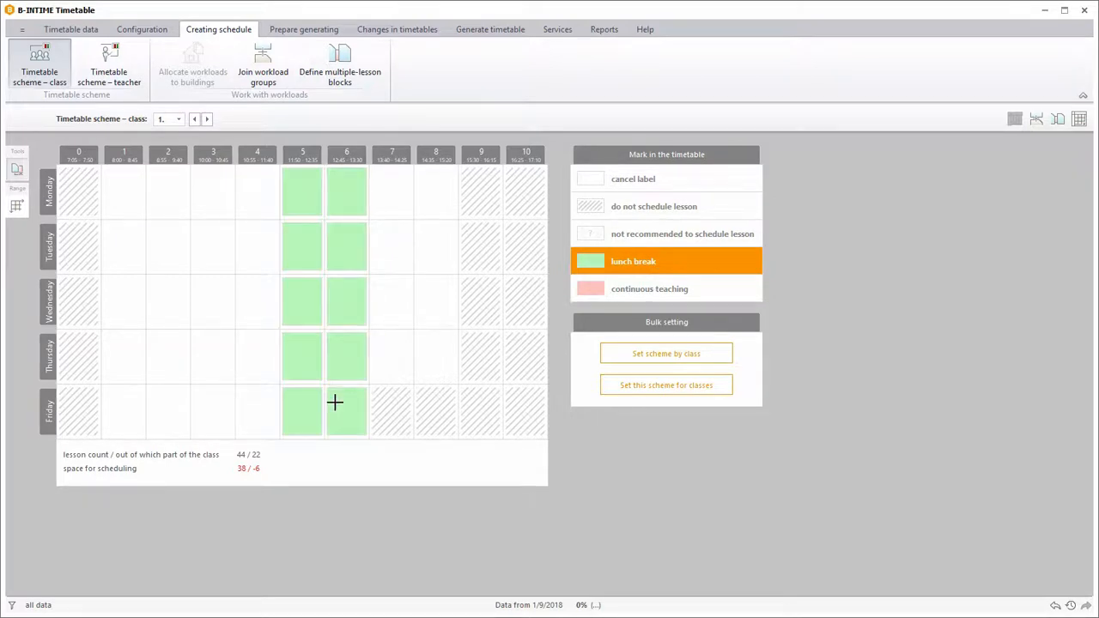
pyautogui.click(698, 289)
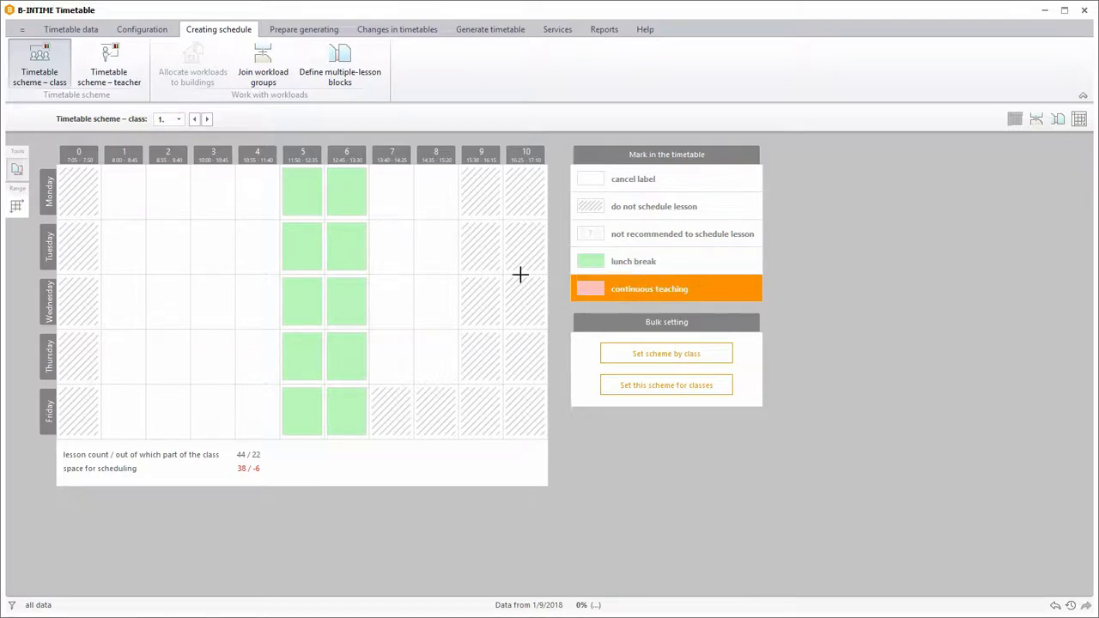
pyautogui.moveTo(117, 192); pyautogui.dragTo(244, 402)
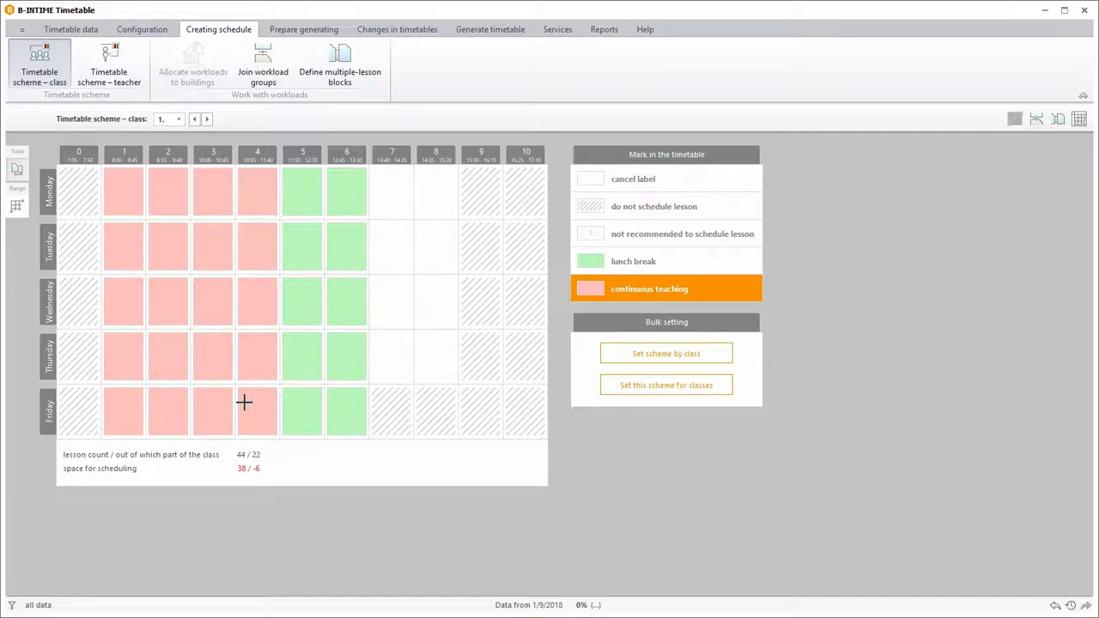
# Apply class 1's timetable scheme to class 2 (second year) as well
pyautogui.click(626, 386)
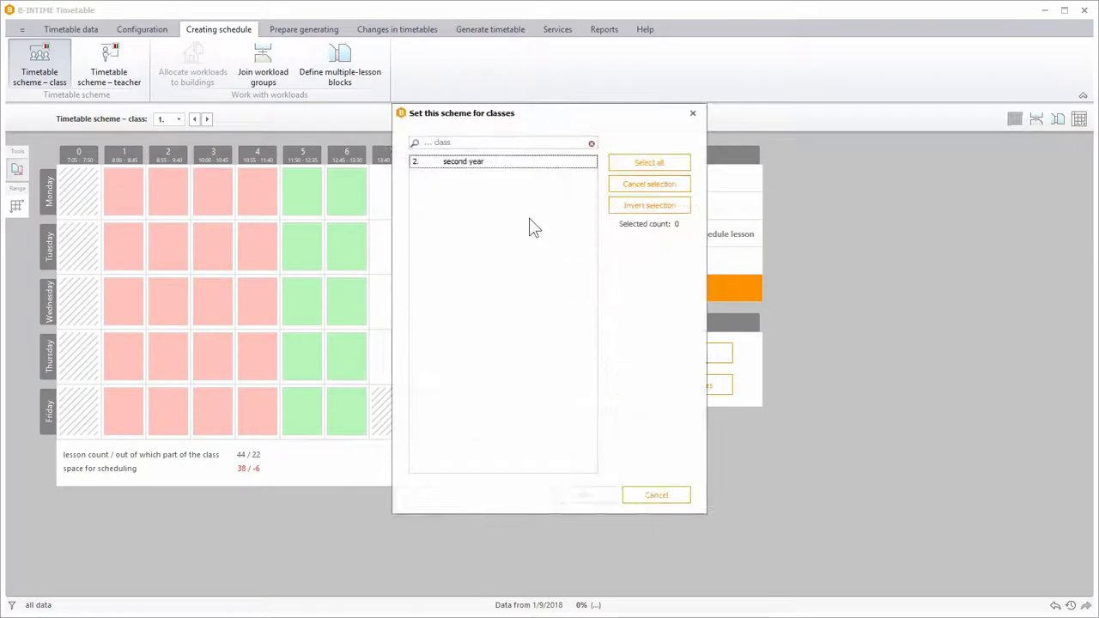
pyautogui.click(482, 163)
pyautogui.click(591, 494)
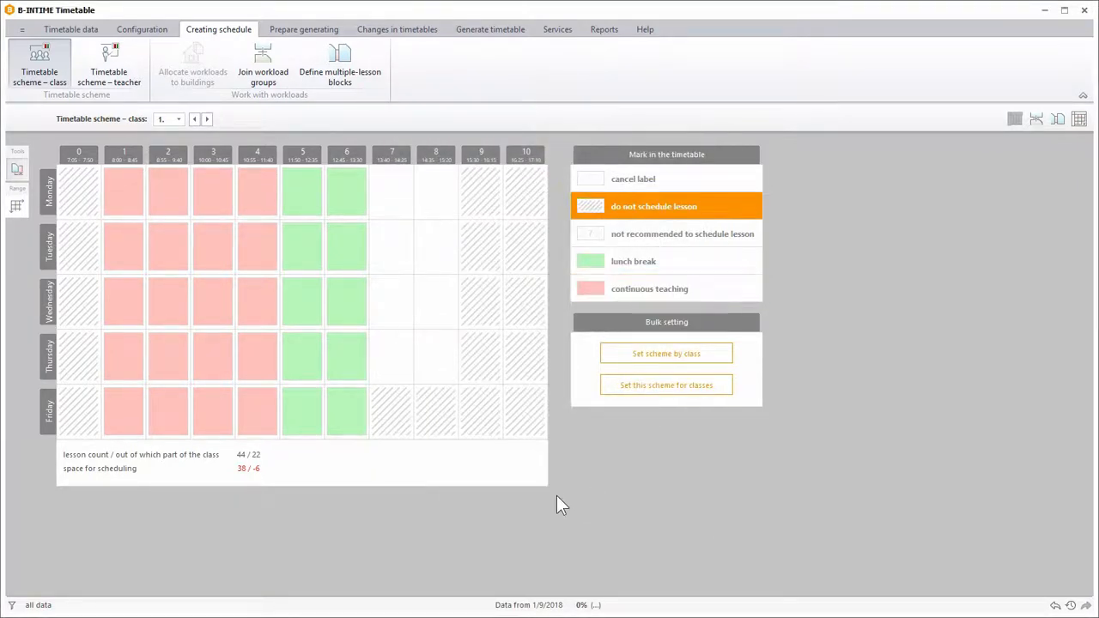
# In the third listed teacher's timetable scheme, mark lessons 5–6 as lunch break every day and all of Wednesday as "do not schedule lesson"
pyautogui.click(135, 76)
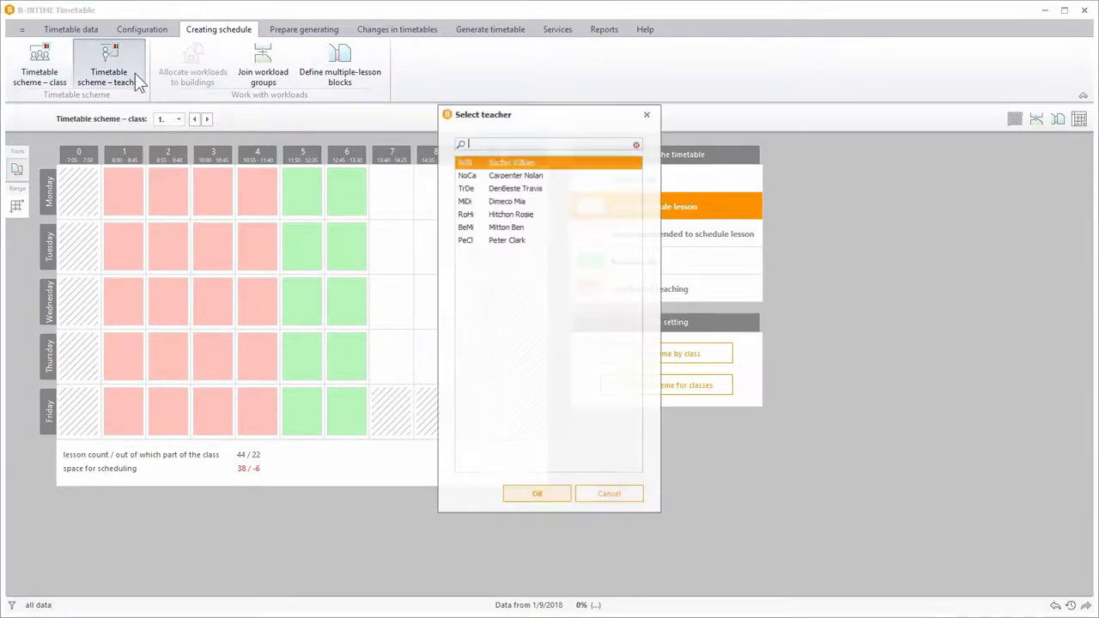
pyautogui.doubleClick(491, 188)
pyautogui.click(632, 267)
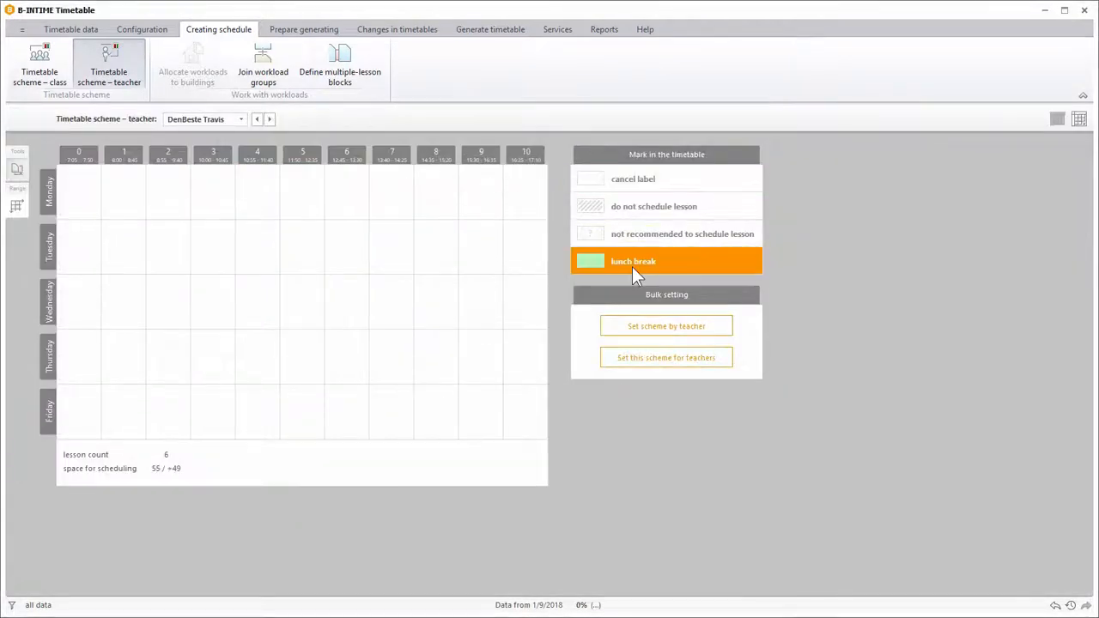
pyautogui.moveTo(313, 200); pyautogui.dragTo(361, 407)
pyautogui.moveTo(94, 304); pyautogui.dragTo(522, 309)
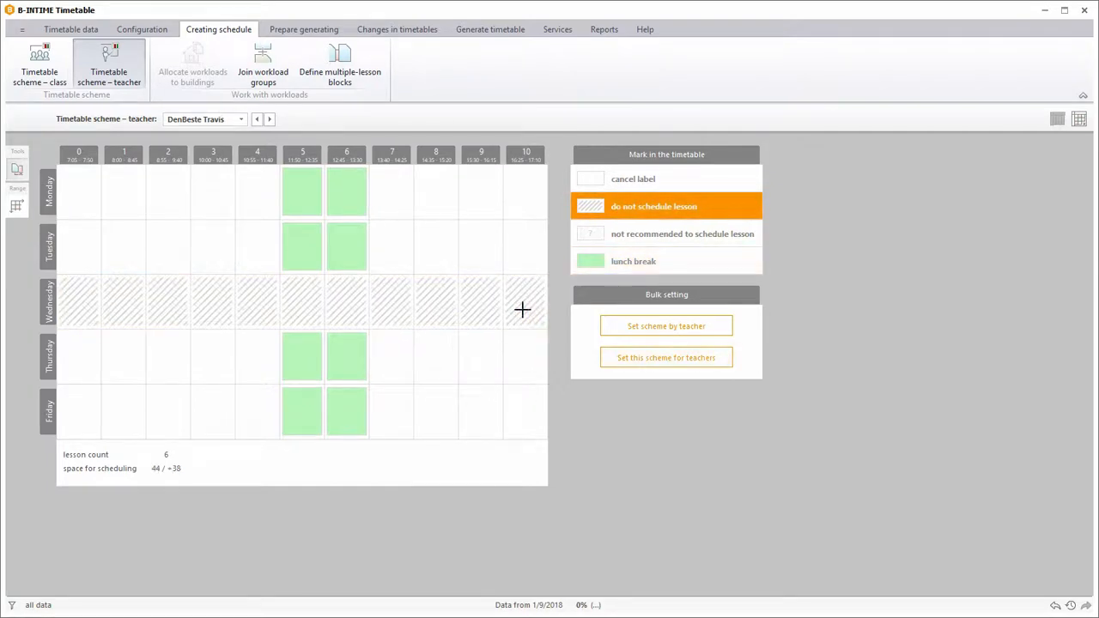
# Join the Physical Education boys and girls workload groups of class 1, accepting the proposed joined lesson count
pyautogui.click(283, 77)
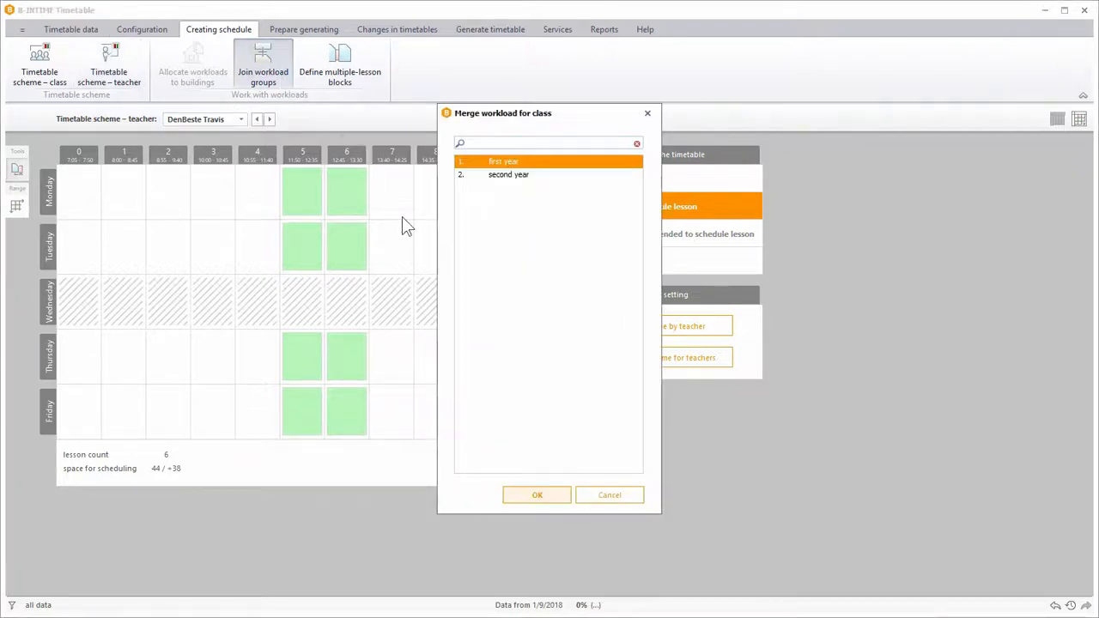
pyautogui.click(537, 496)
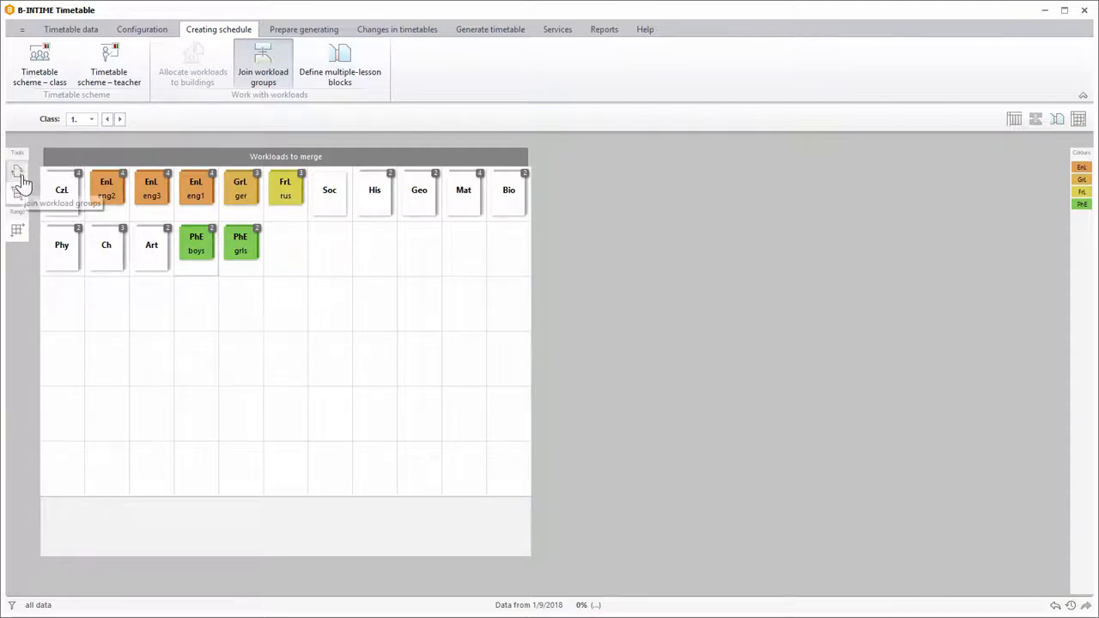
pyautogui.click(199, 245)
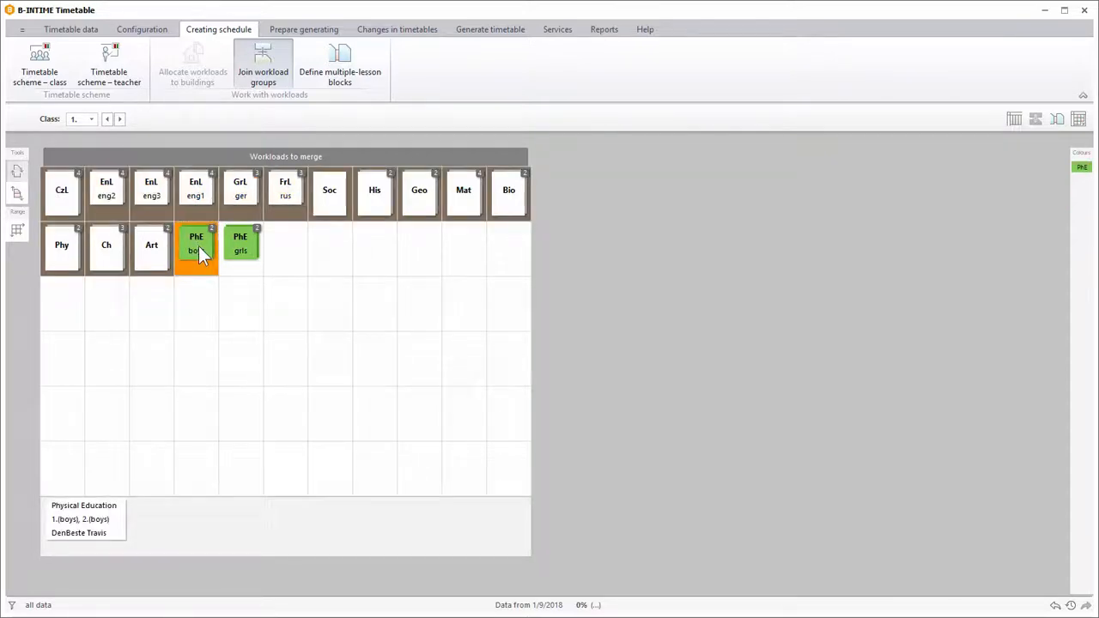
pyautogui.click(247, 249)
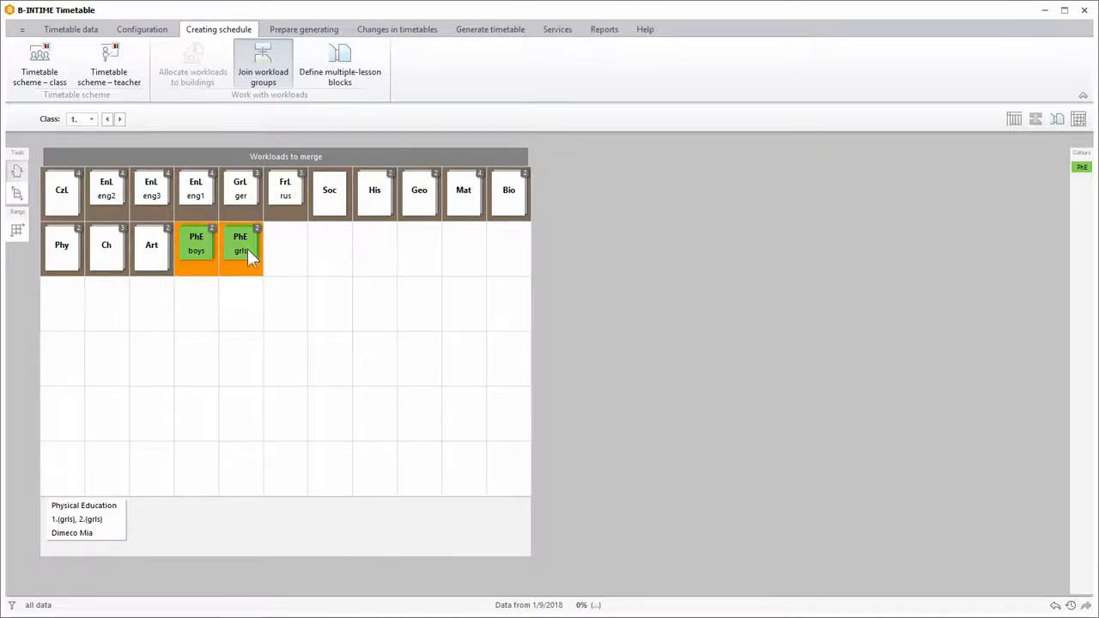
pyautogui.click(530, 328)
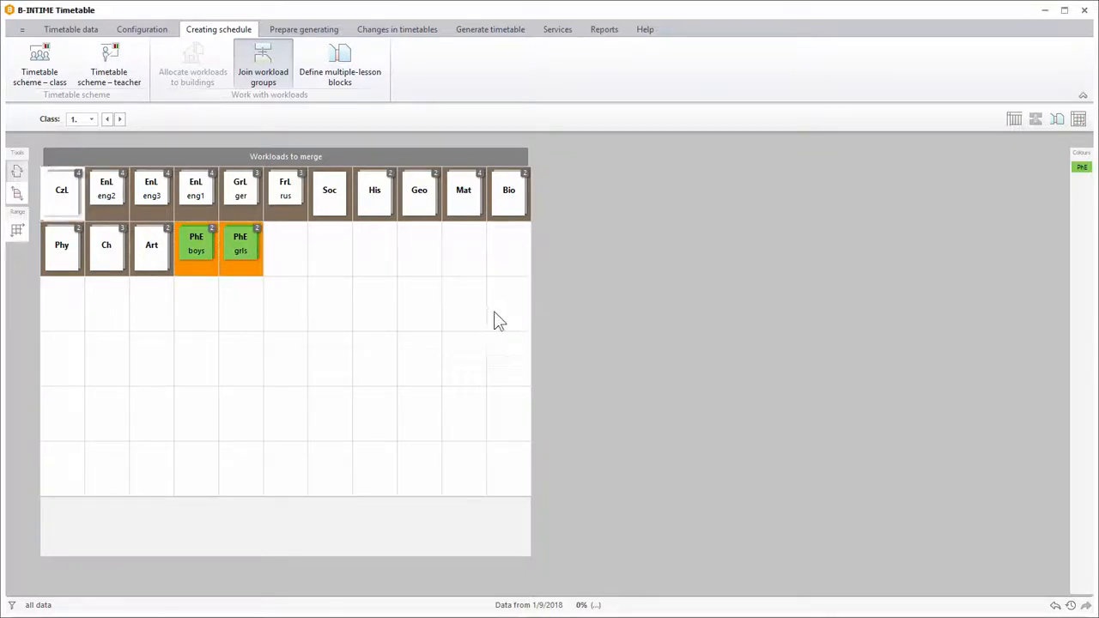
pyautogui.moveTo(200, 255)
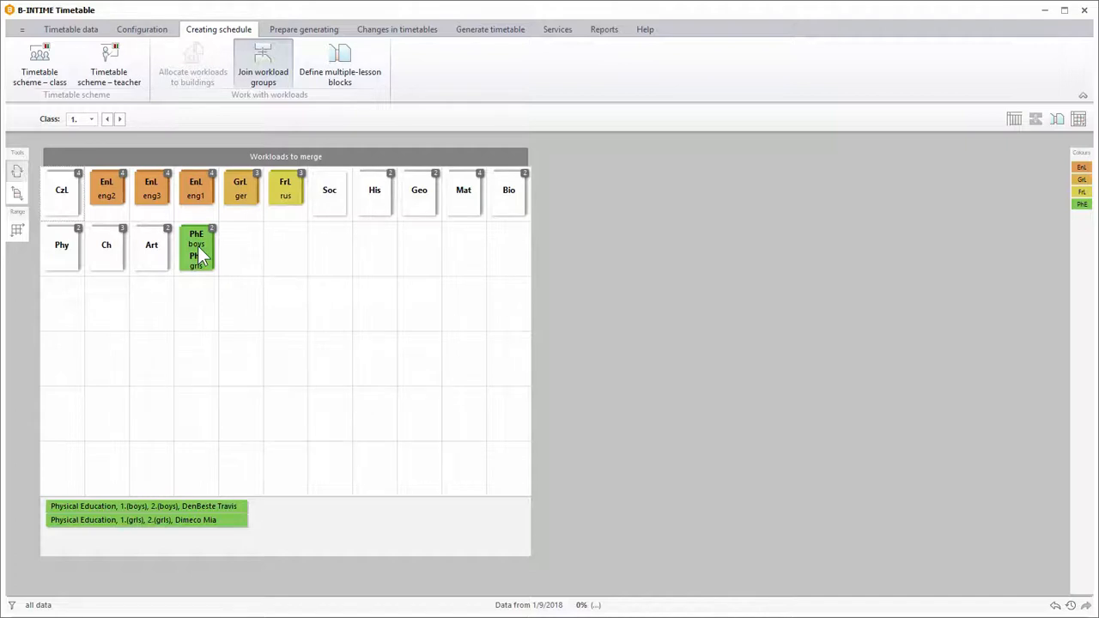
# Join class 1's three English language groups eng1, eng2 and eng3 into one workload
pyautogui.click(105, 185)
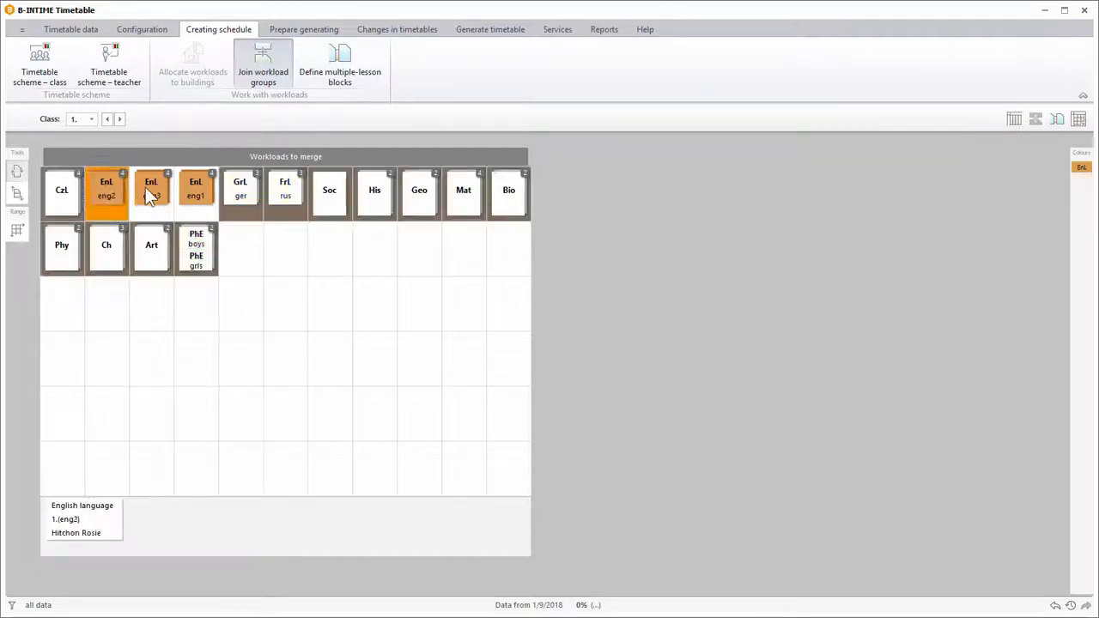
pyautogui.click(147, 186)
pyautogui.press('Return')
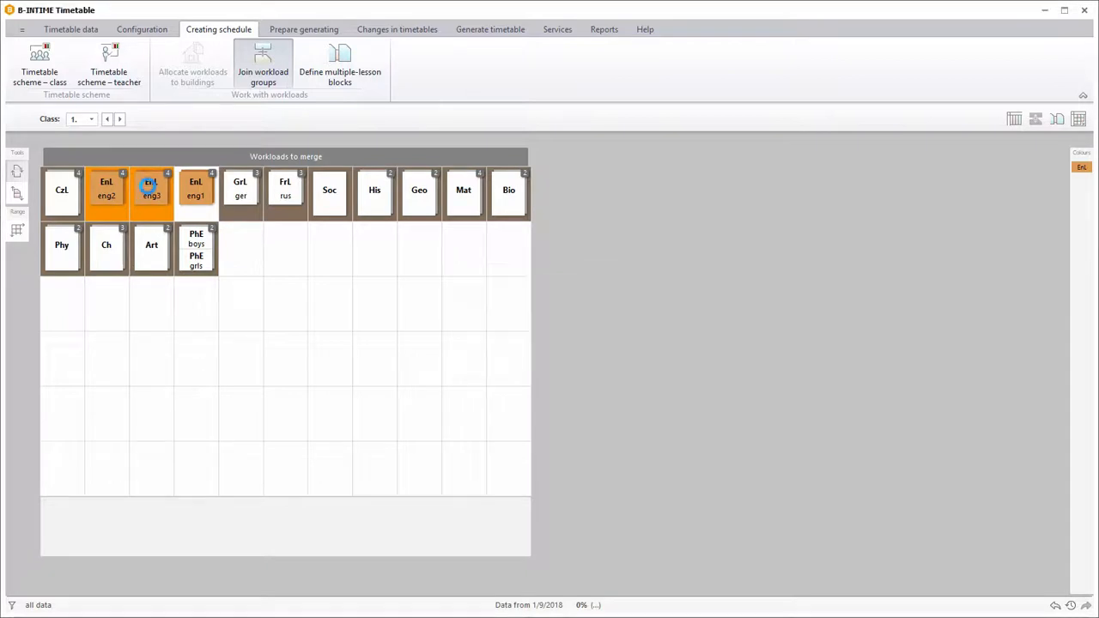
pyautogui.moveTo(147, 186); pyautogui.dragTo(109, 191)
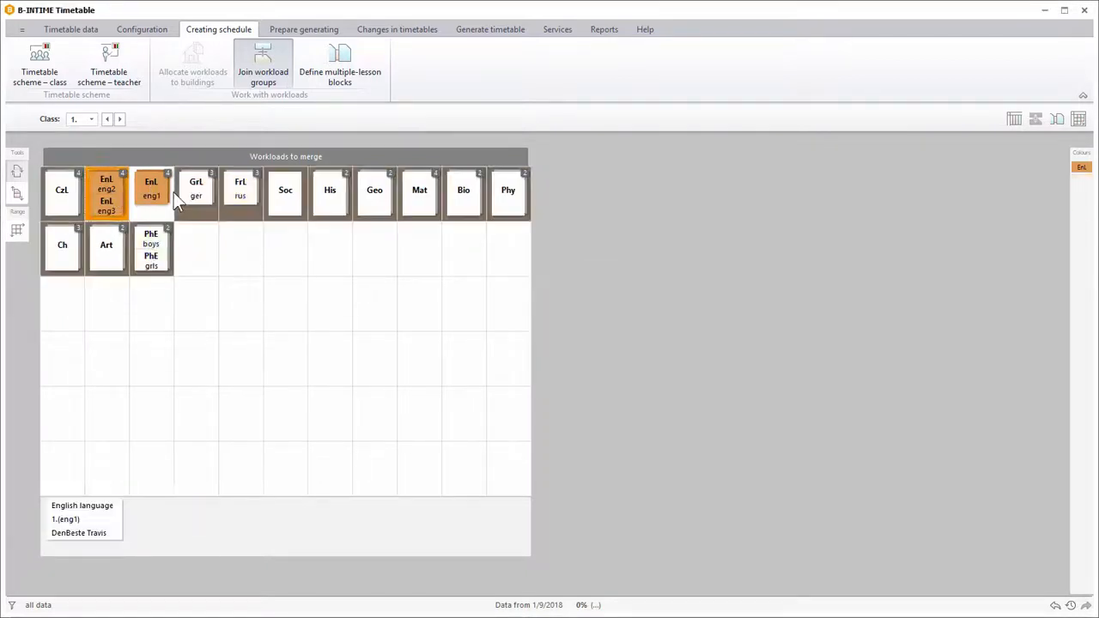
pyautogui.click(161, 189)
pyautogui.press('Return')
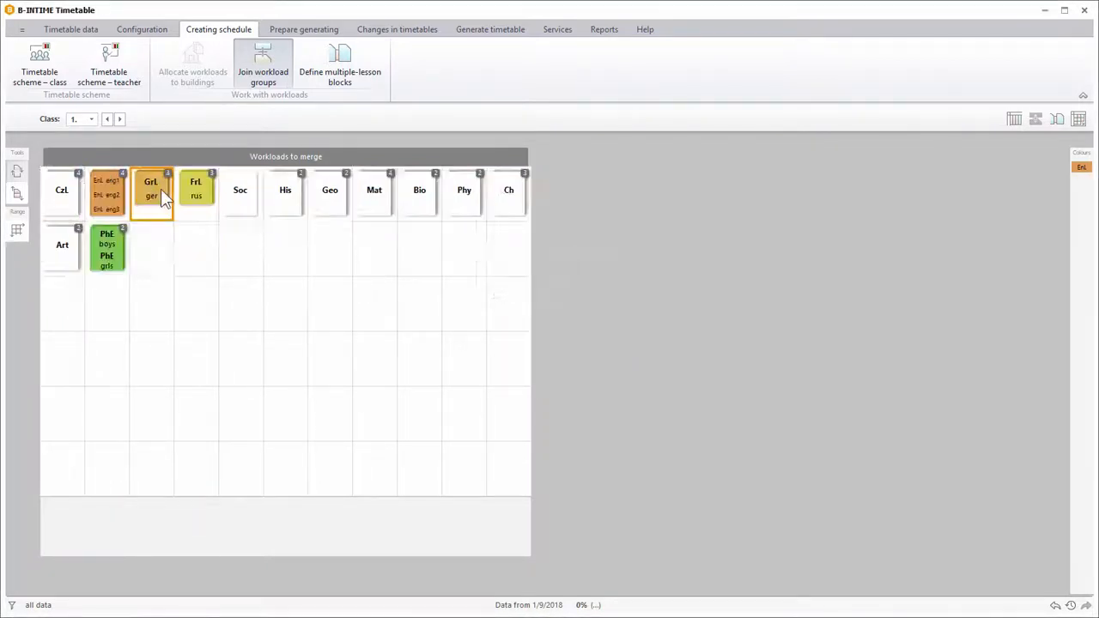
# Join class 1's GrL ger and FrL rus workload groups, accepting the proposed joined lesson count
pyautogui.click(155, 190)
pyautogui.click(207, 191)
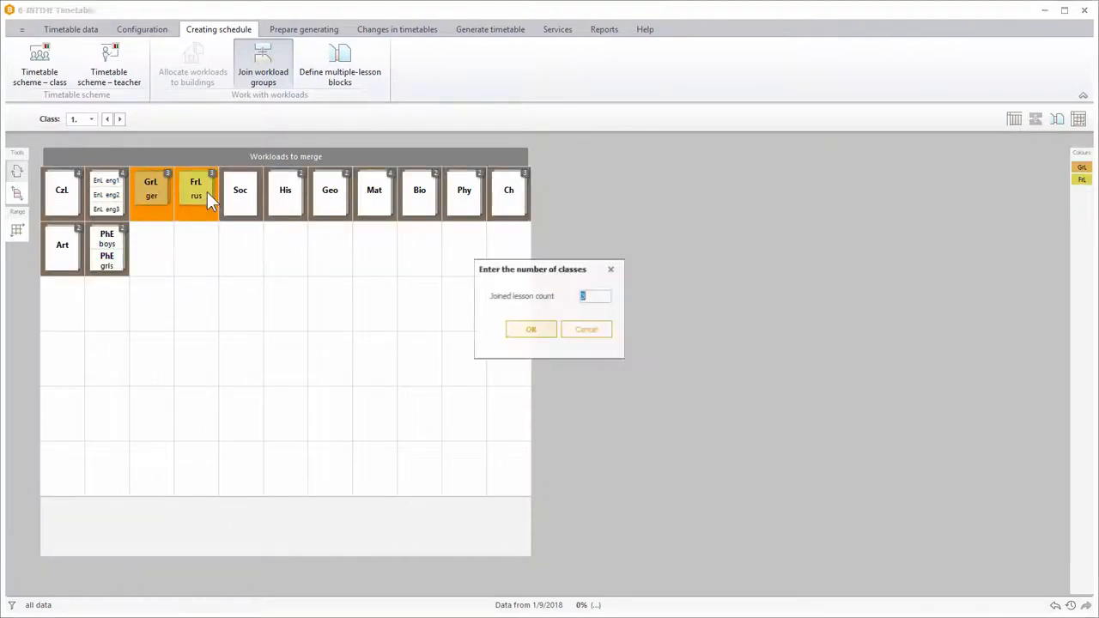
pyautogui.press('Return')
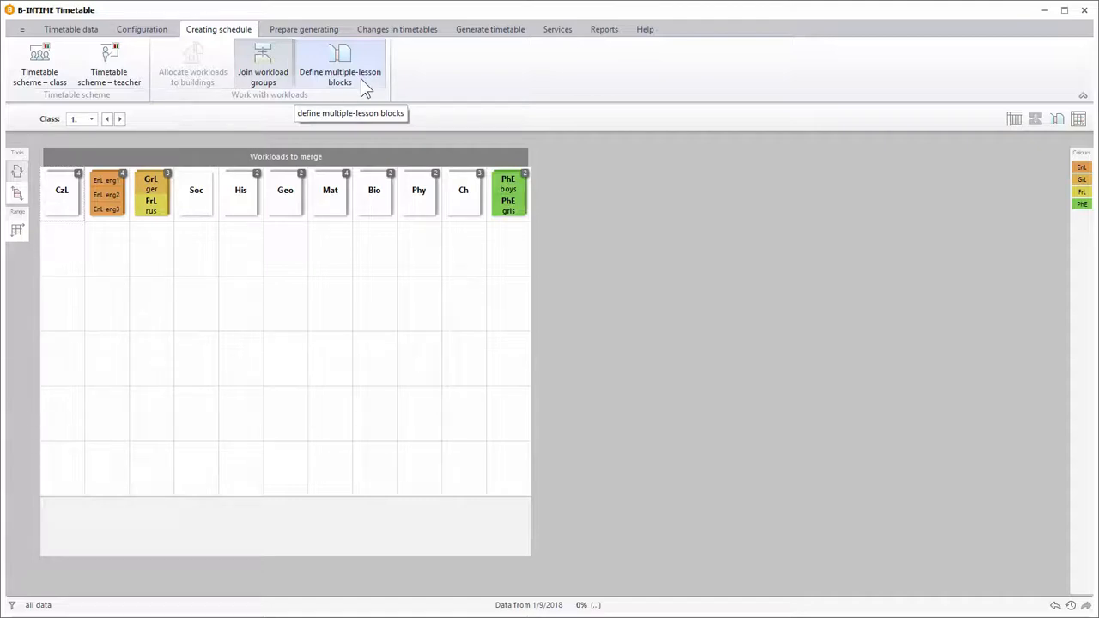
# Define a multiple-lesson block for class 1 from its two Art lessons
pyautogui.click(361, 80)
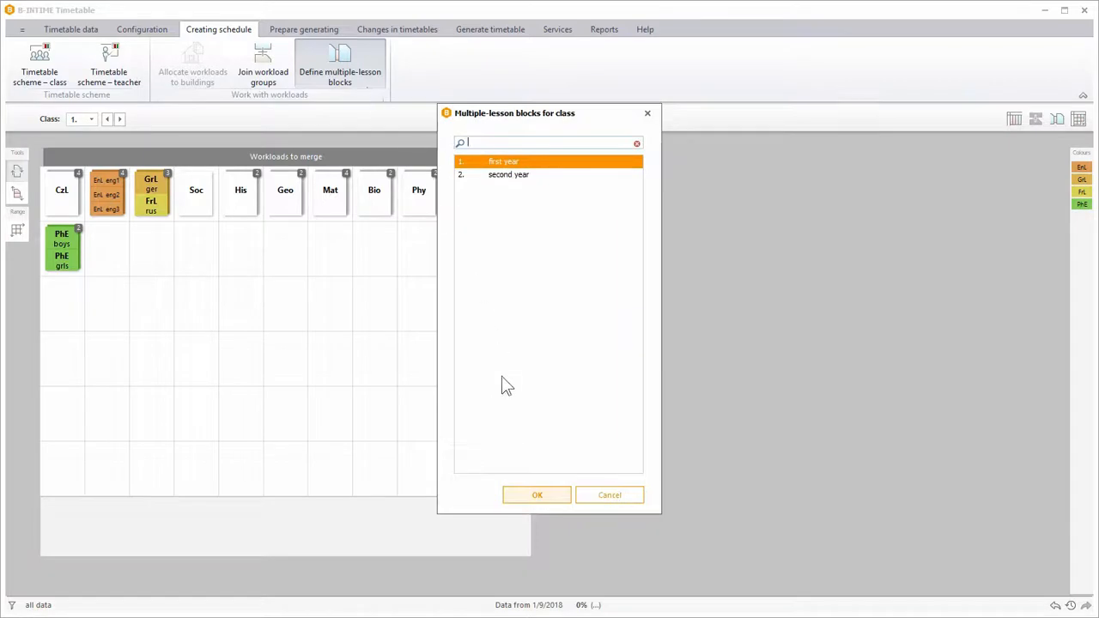
pyautogui.click(560, 494)
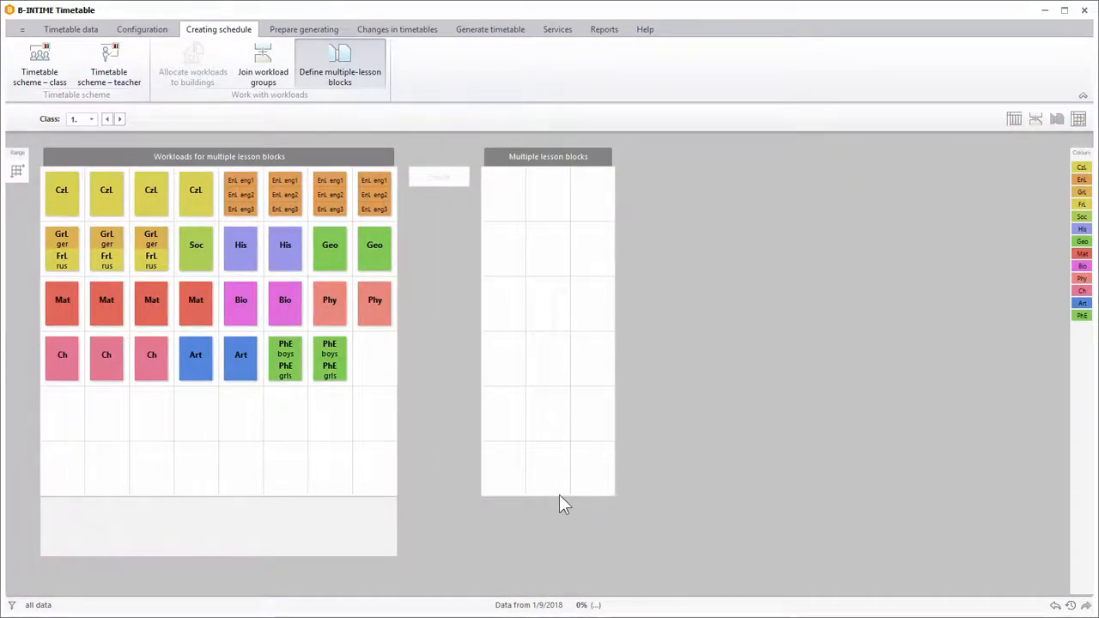
pyautogui.click(213, 364)
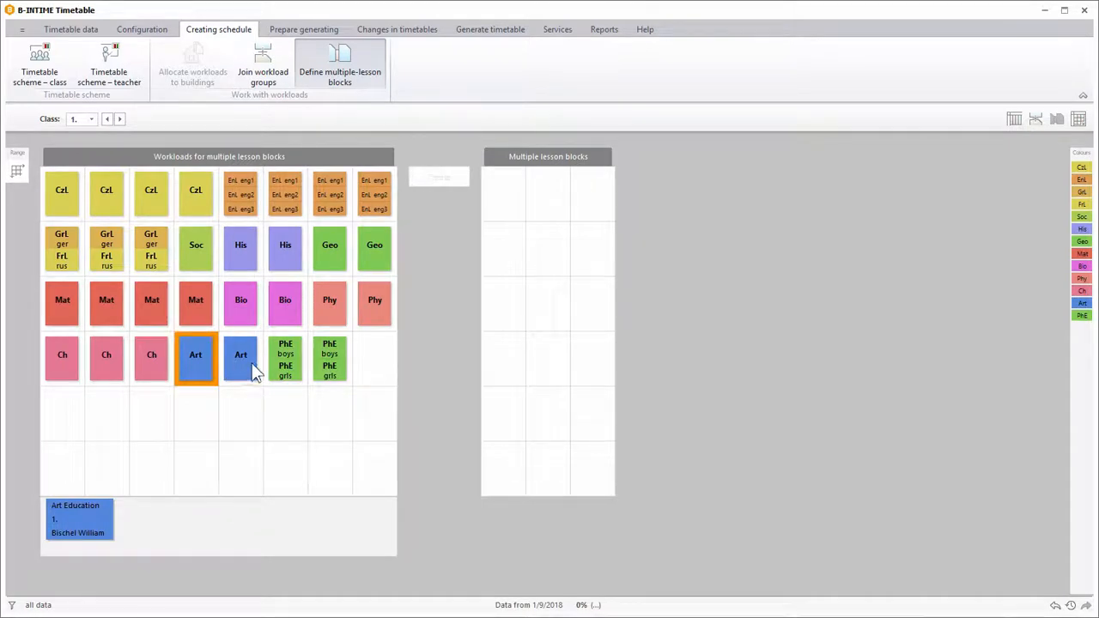
pyautogui.click(251, 363)
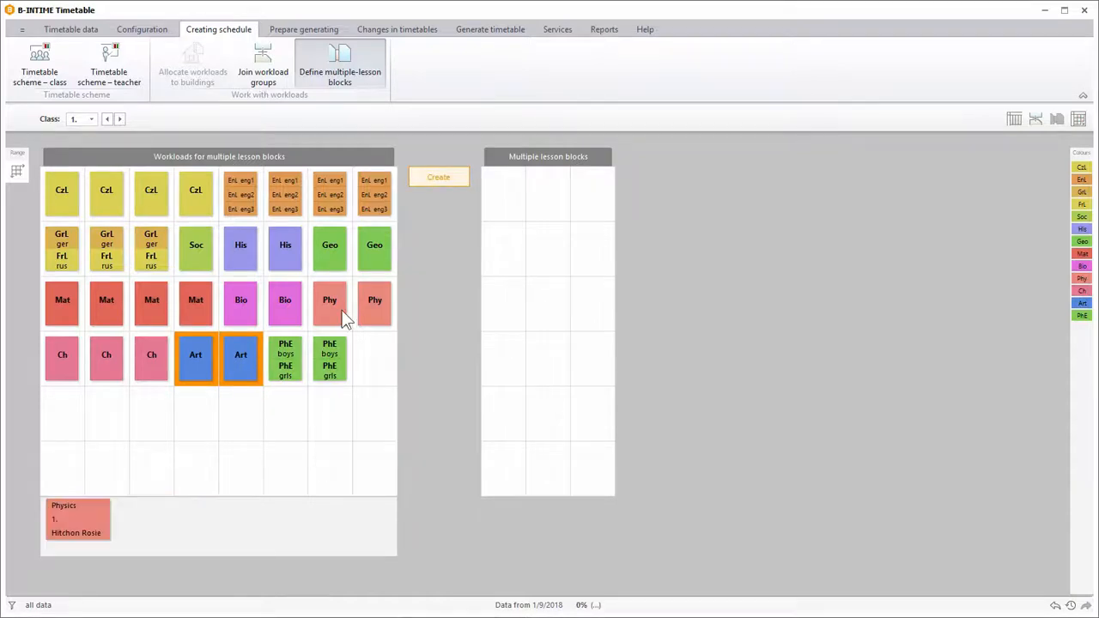
pyautogui.click(460, 182)
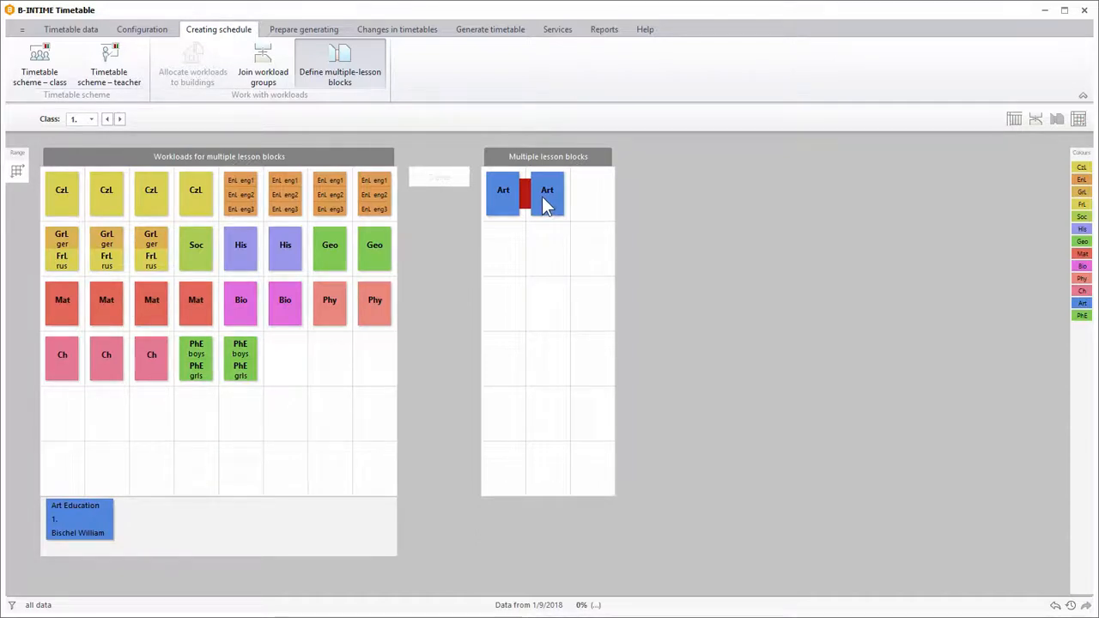
# Set the scheduling appropriateness of CzL, EnL, GrL, FrL, RuL and Mat to the MaiS template for classes 1 and 2
pyautogui.click(321, 36)
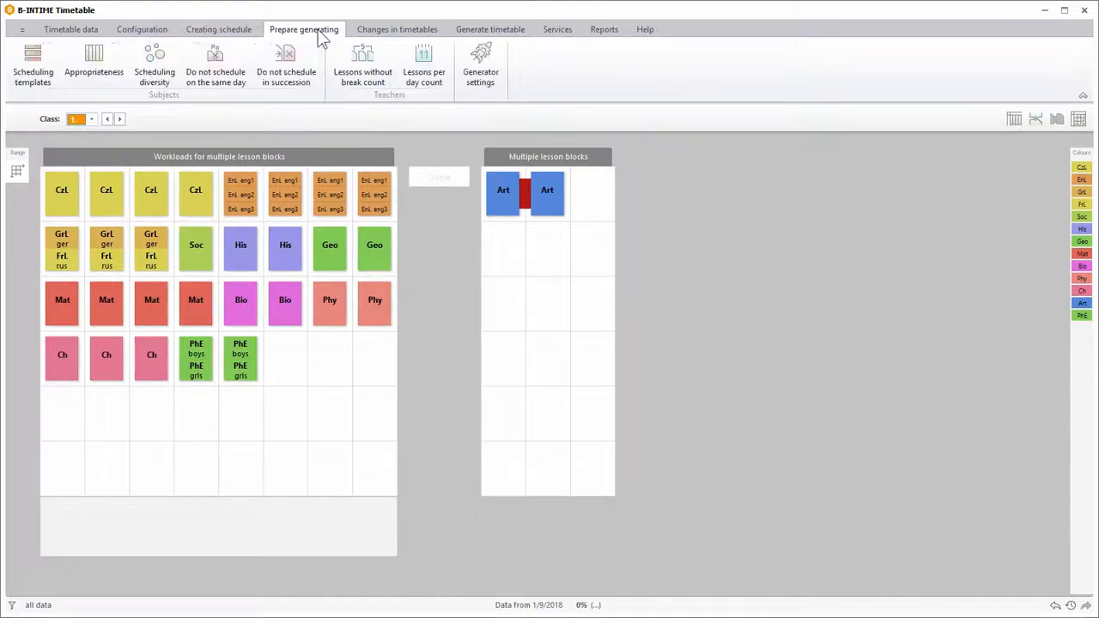
pyautogui.click(110, 79)
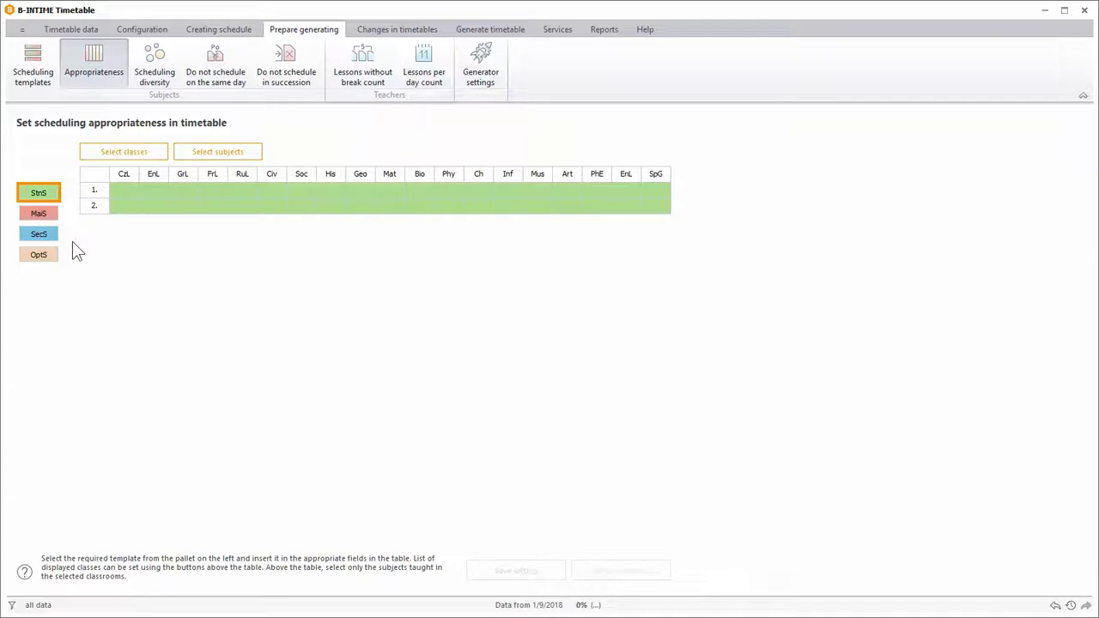
pyautogui.click(48, 218)
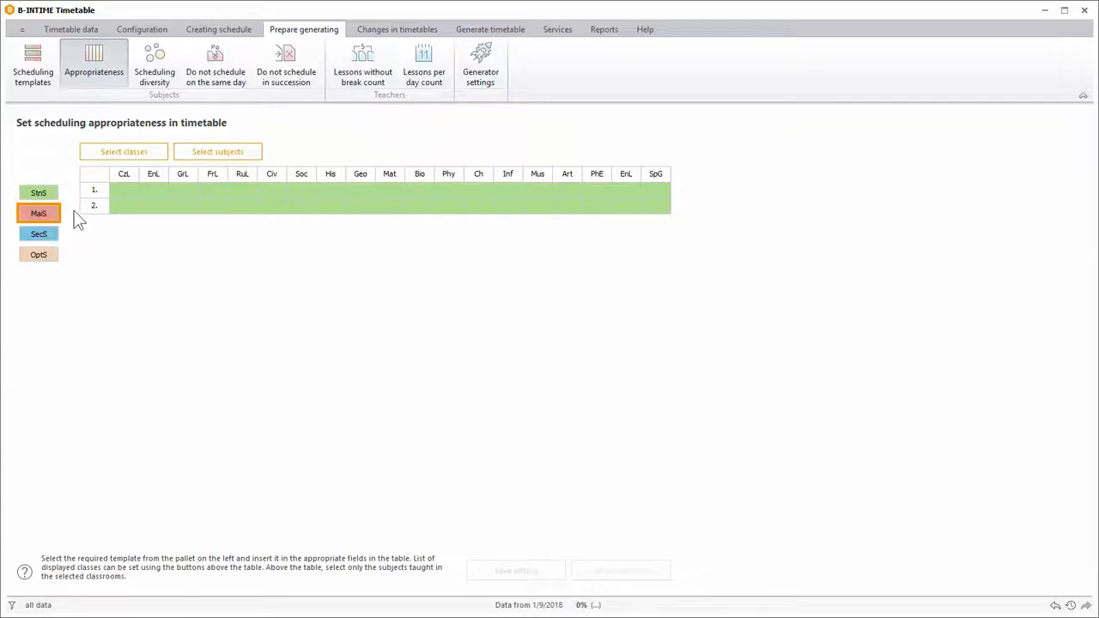
pyautogui.click(124, 192)
pyautogui.click(125, 206)
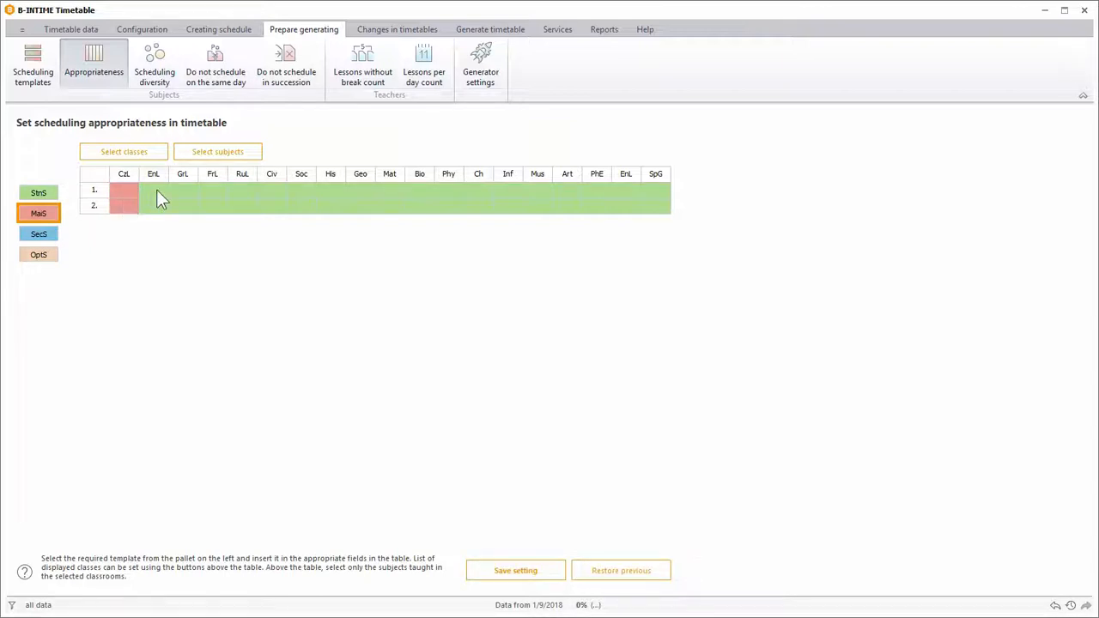
pyautogui.moveTo(157, 192); pyautogui.dragTo(239, 214)
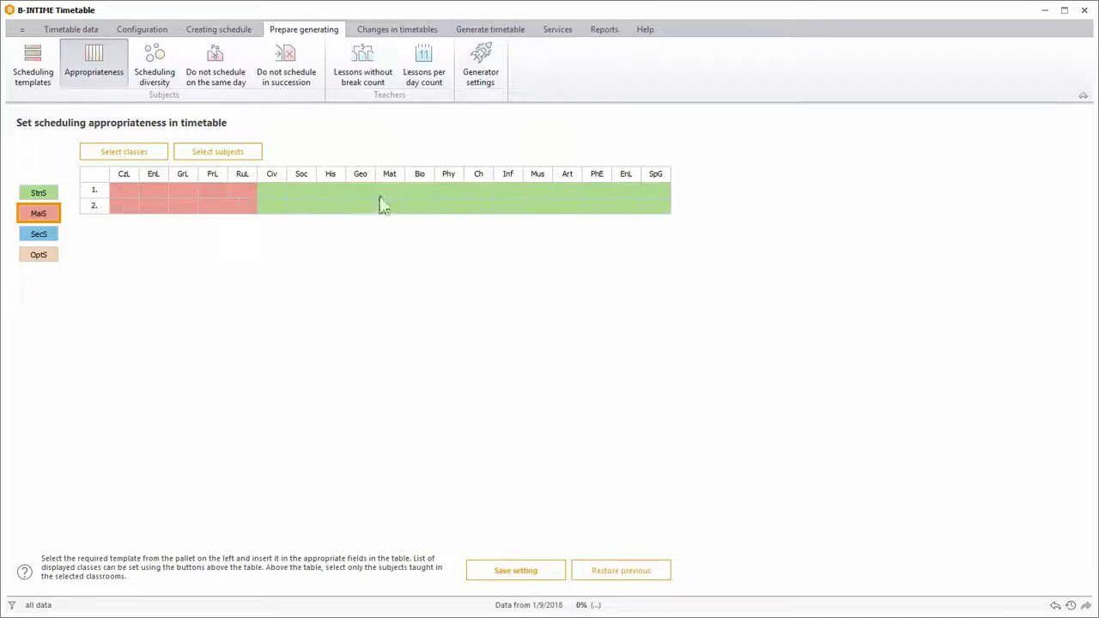
pyautogui.moveTo(388, 192); pyautogui.dragTo(392, 206)
# Assign the SecS scheduling template to Art for classes 1 and 2 and save the appropriateness settings
pyautogui.click(39, 233)
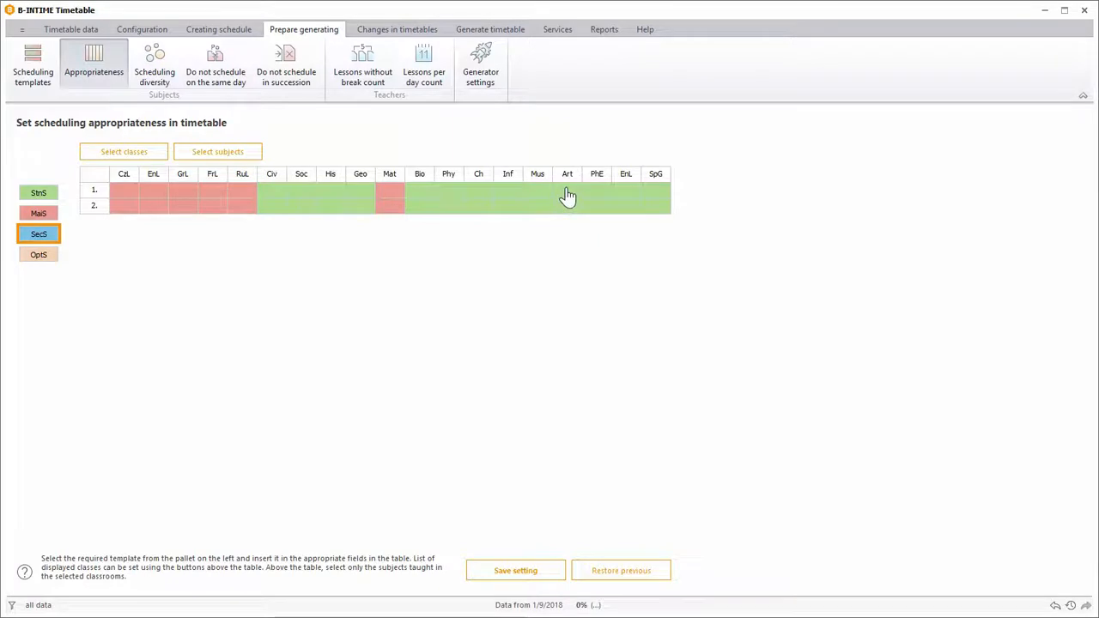
pyautogui.moveTo(567, 196); pyautogui.dragTo(571, 210)
pyautogui.click(556, 581)
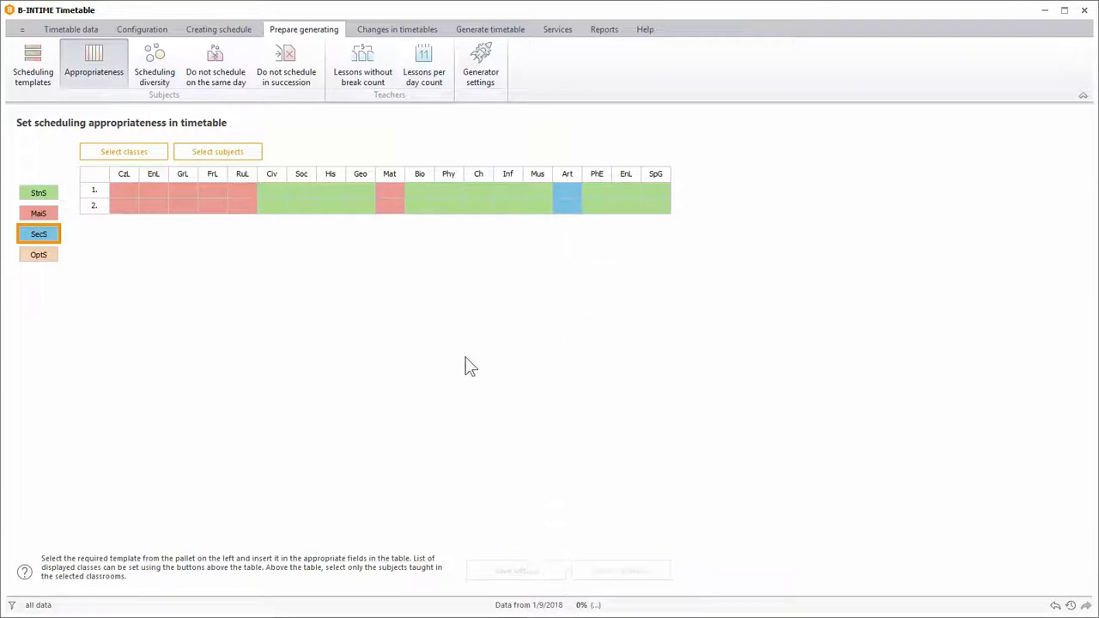
# Open the timetable of class 1 (first year) for working with its lessons
pyautogui.click(423, 30)
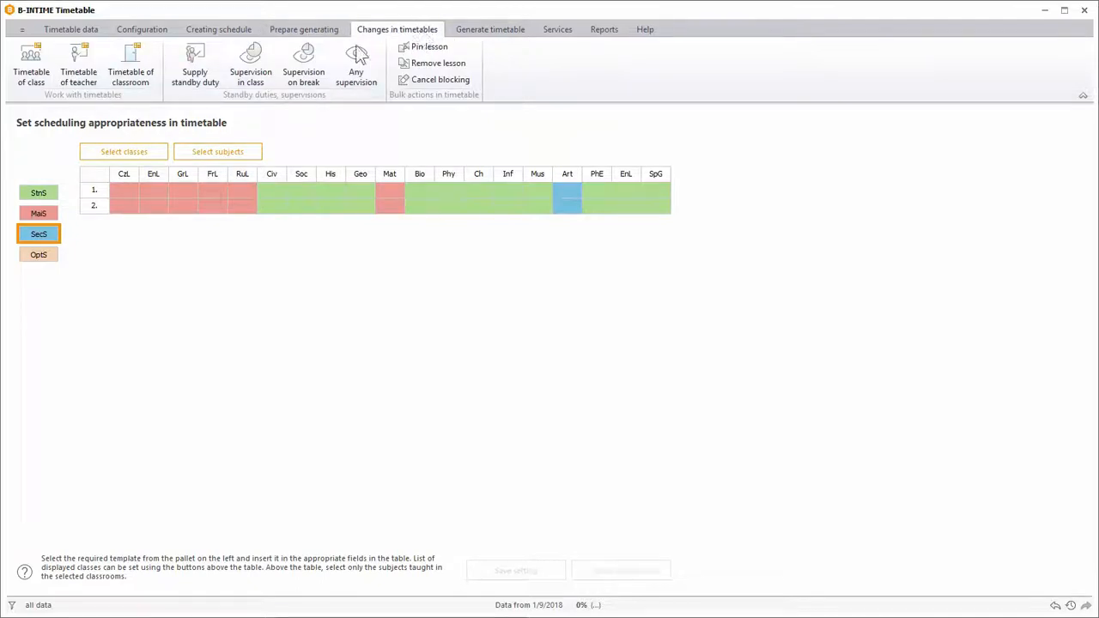
pyautogui.click(34, 78)
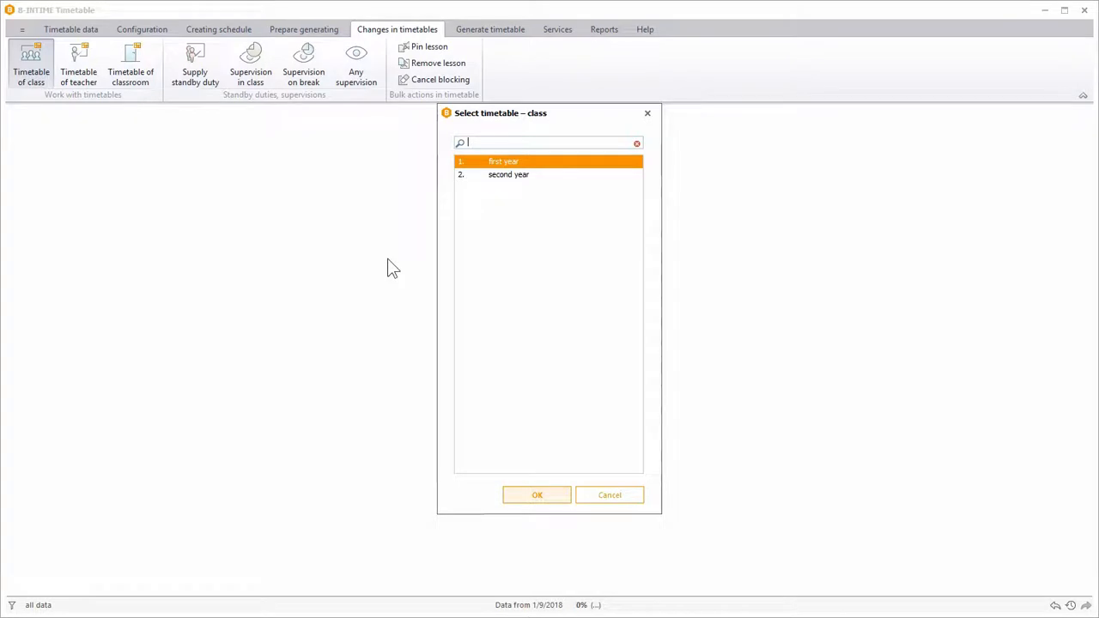
pyautogui.click(558, 498)
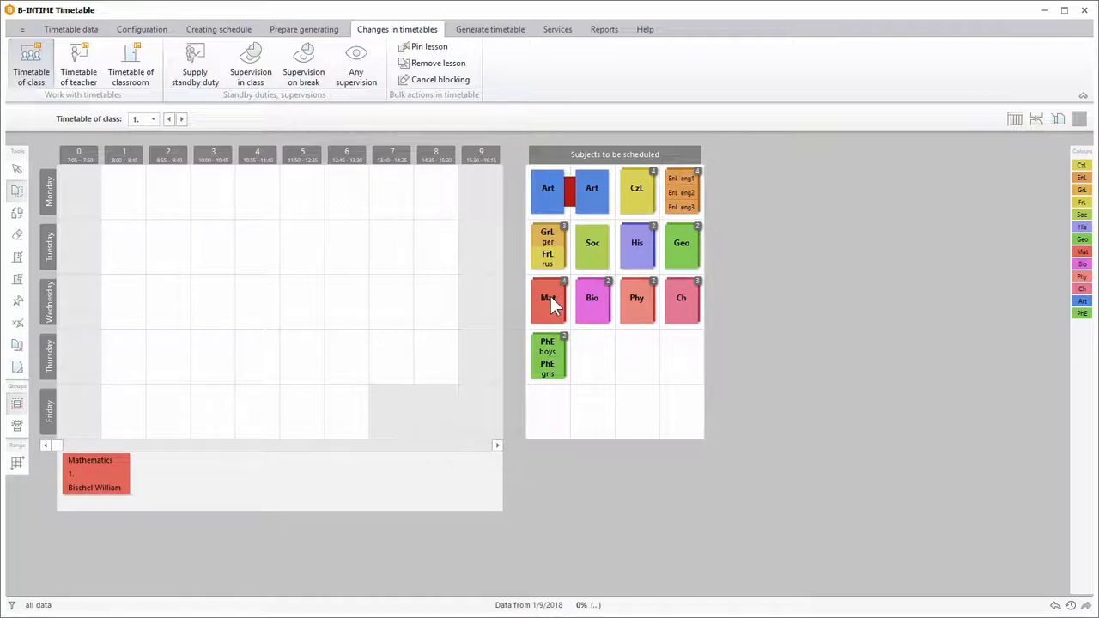
# Display the scheduling tip and review its list of workloads through to the end
pyautogui.click(509, 30)
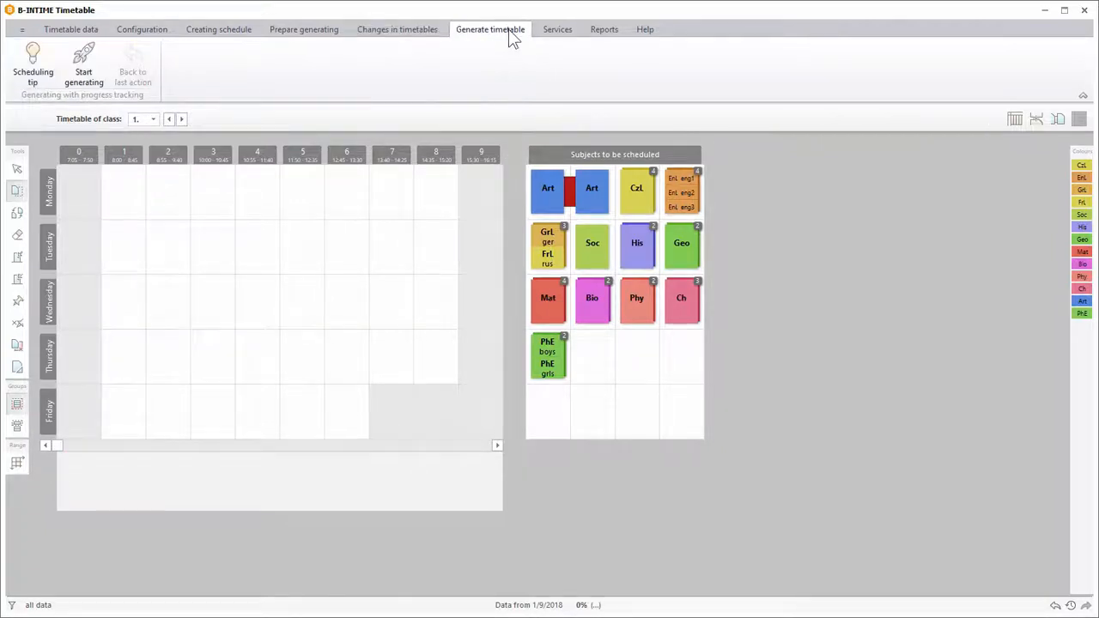
pyautogui.click(35, 83)
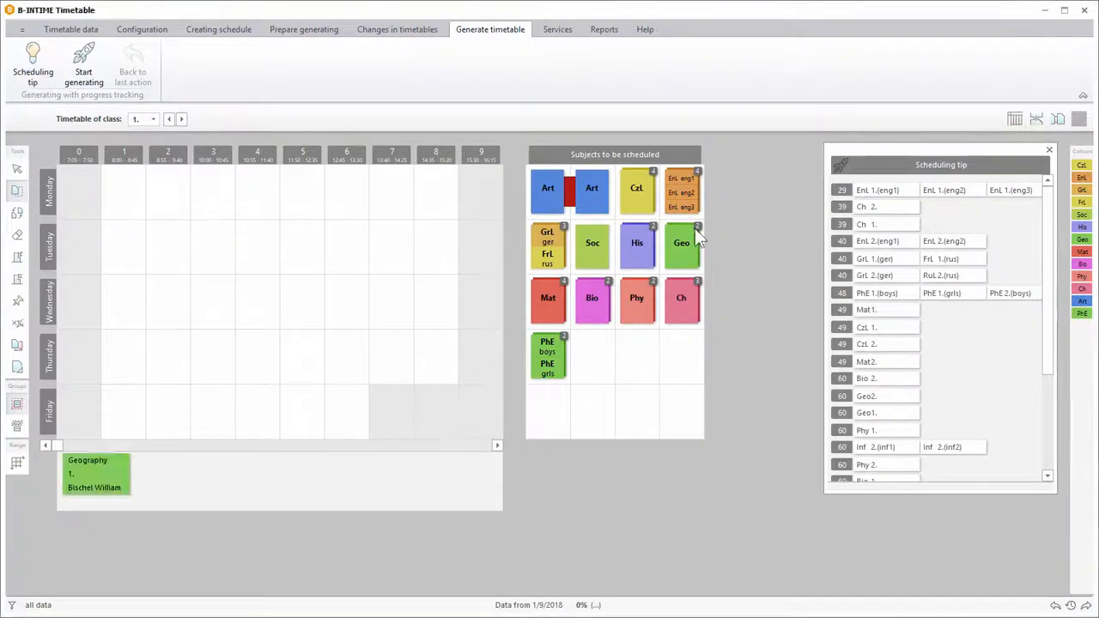
pyautogui.moveTo(1046, 359); pyautogui.dragTo(1056, 472)
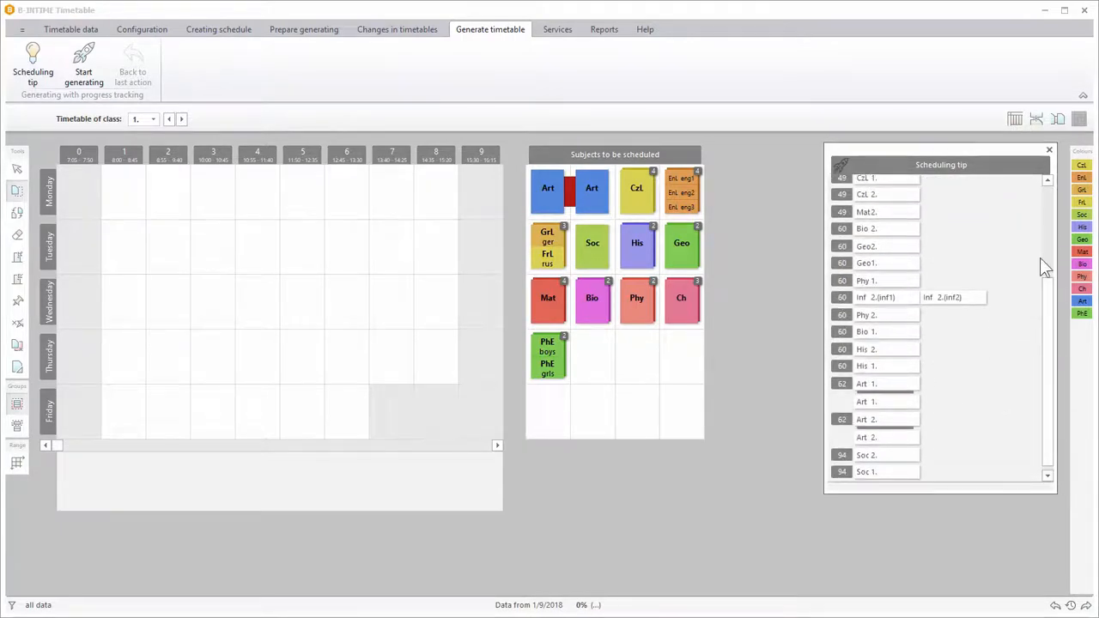
# Shrink the scheduling tip window and display the timetables depending on situation beneath it
pyautogui.click(1048, 209)
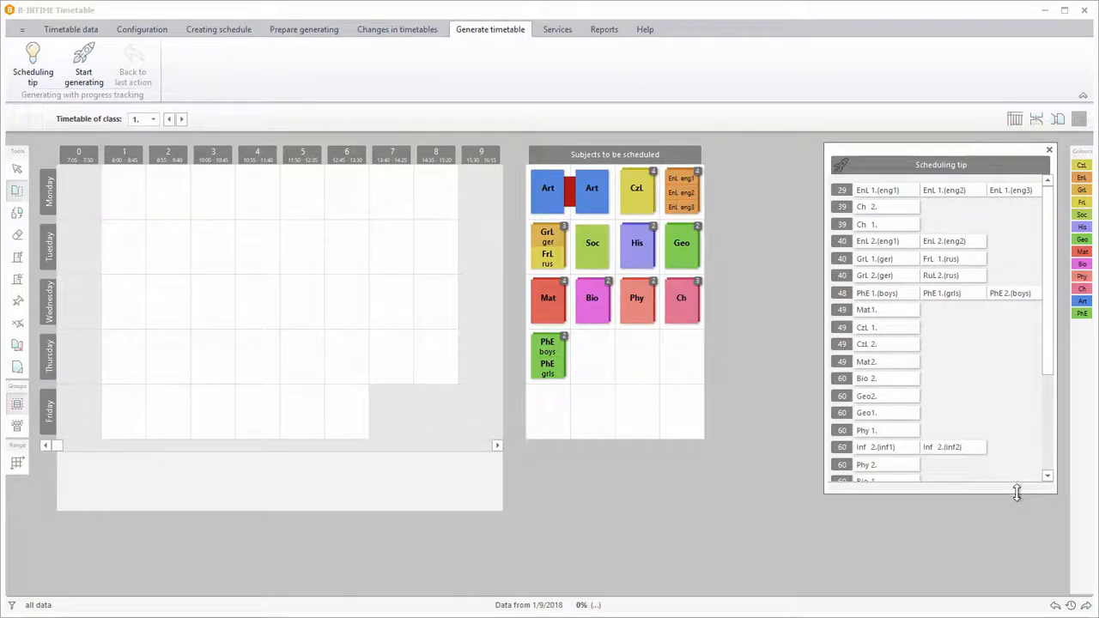
pyautogui.moveTo(1016, 490); pyautogui.dragTo(1006, 310)
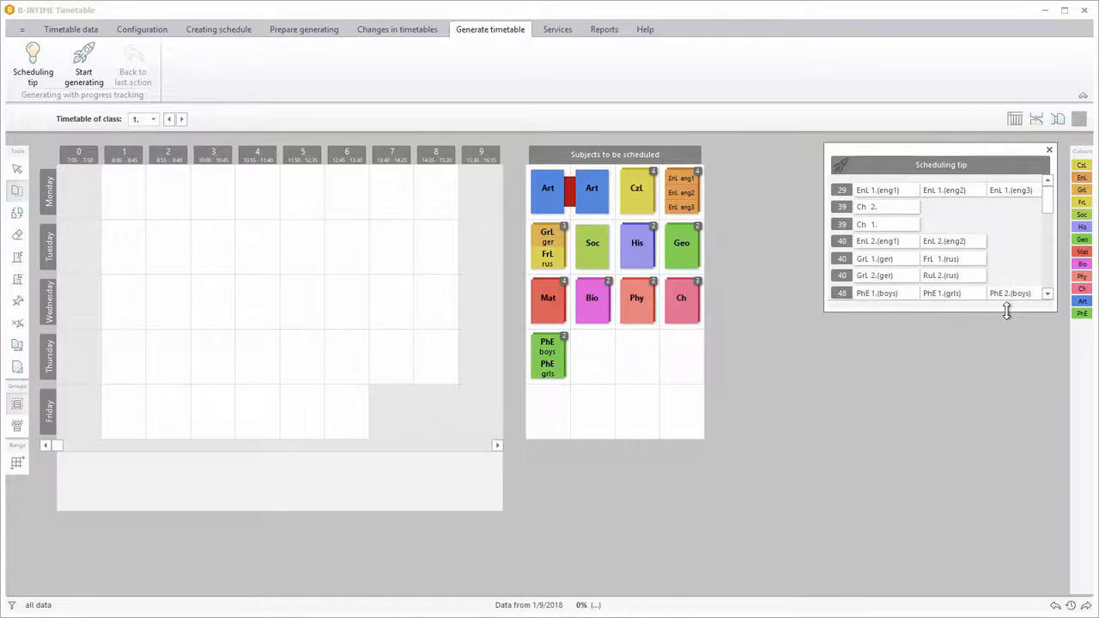
pyautogui.click(555, 34)
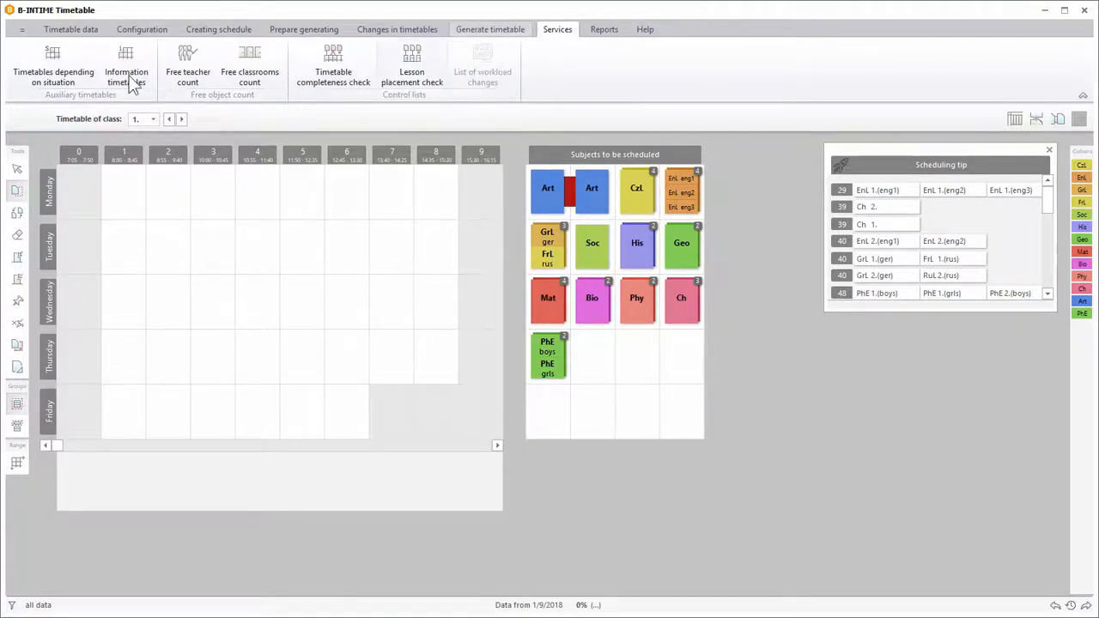
pyautogui.click(52, 72)
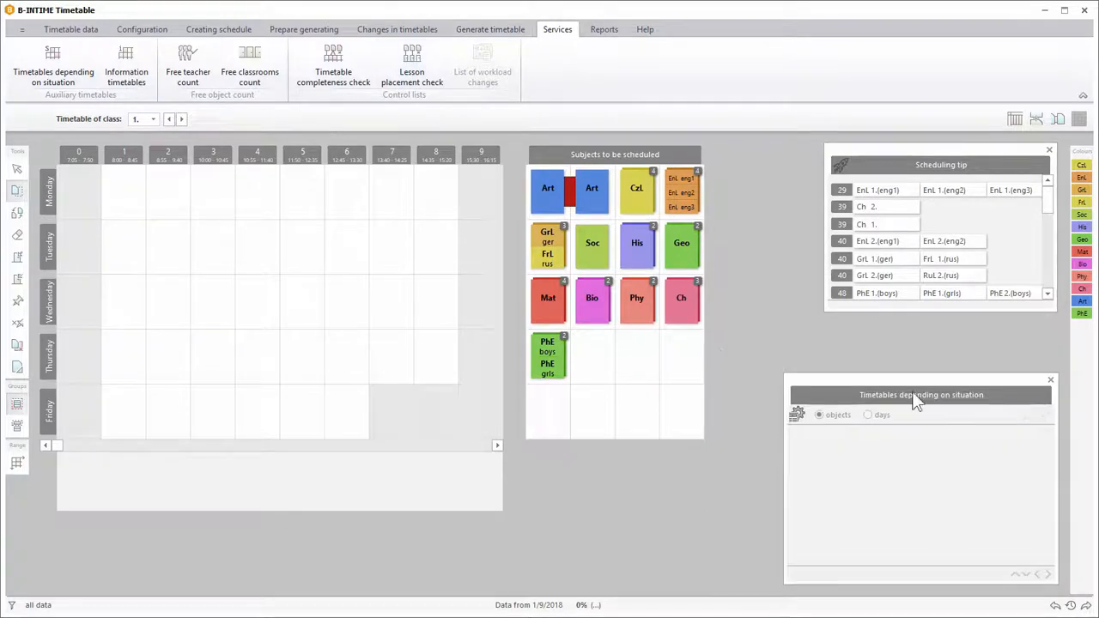
pyautogui.moveTo(913, 397); pyautogui.dragTo(914, 336)
pyautogui.moveTo(945, 540); pyautogui.dragTo(951, 577)
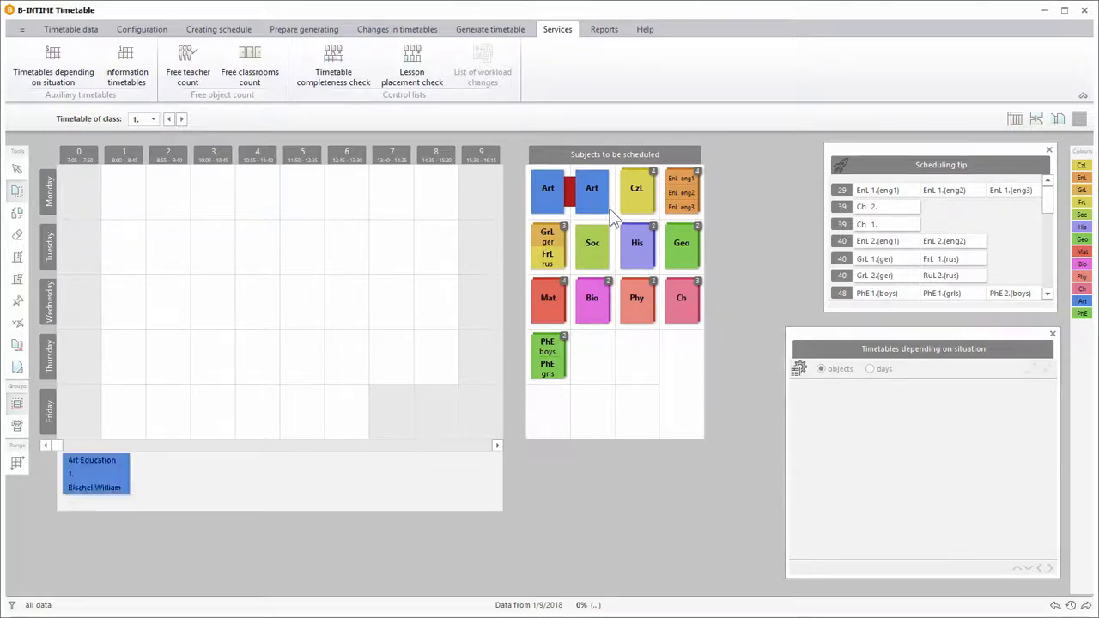
# Pick the Art, CzL and GrL/FrL lessons of class 1 in turn to examine their teachers' timetables and available slots
pyautogui.click(548, 202)
pyautogui.click(631, 191)
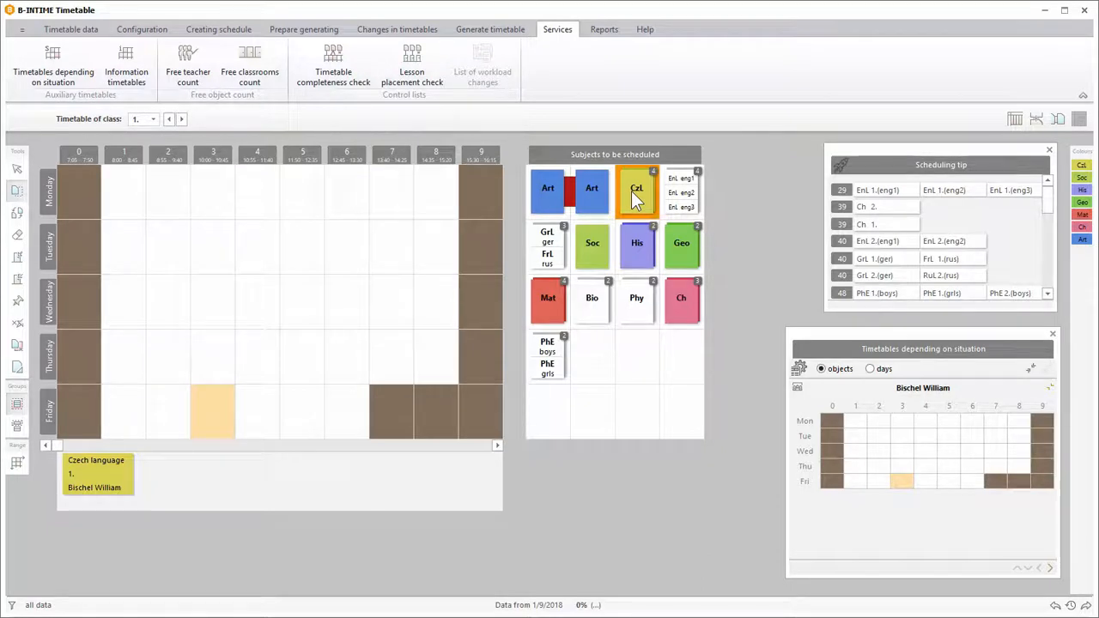
pyautogui.click(561, 249)
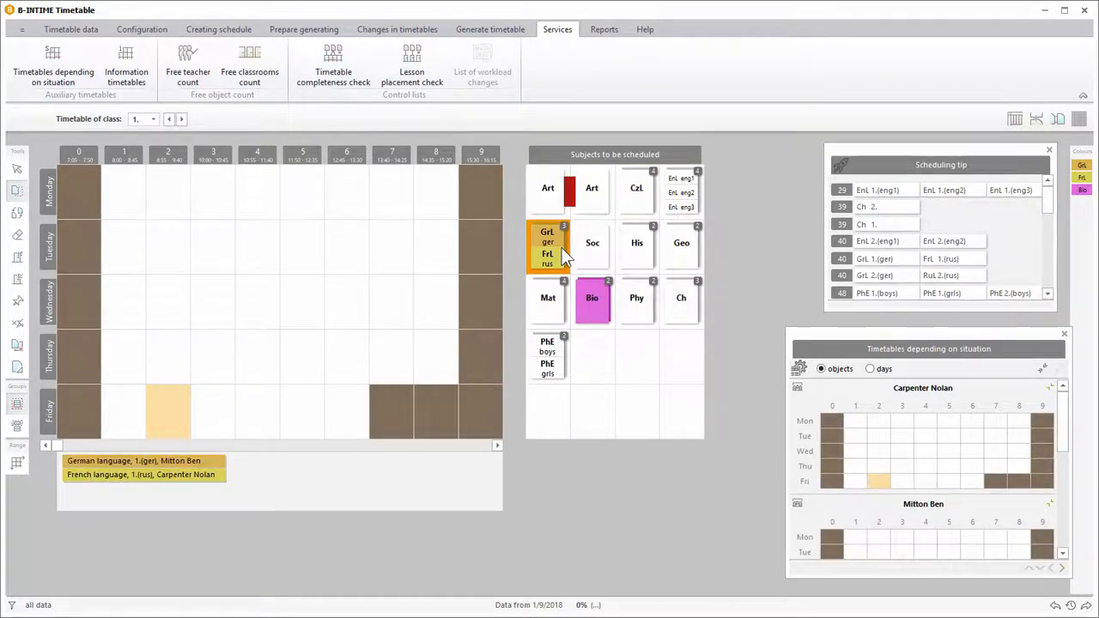
# Schedule class 1's EnL lessons on Friday lesson 4, Monday lesson 2 and Thursday lesson 5, and GrL/FrL on Thursday lesson 3
pyautogui.click(466, 31)
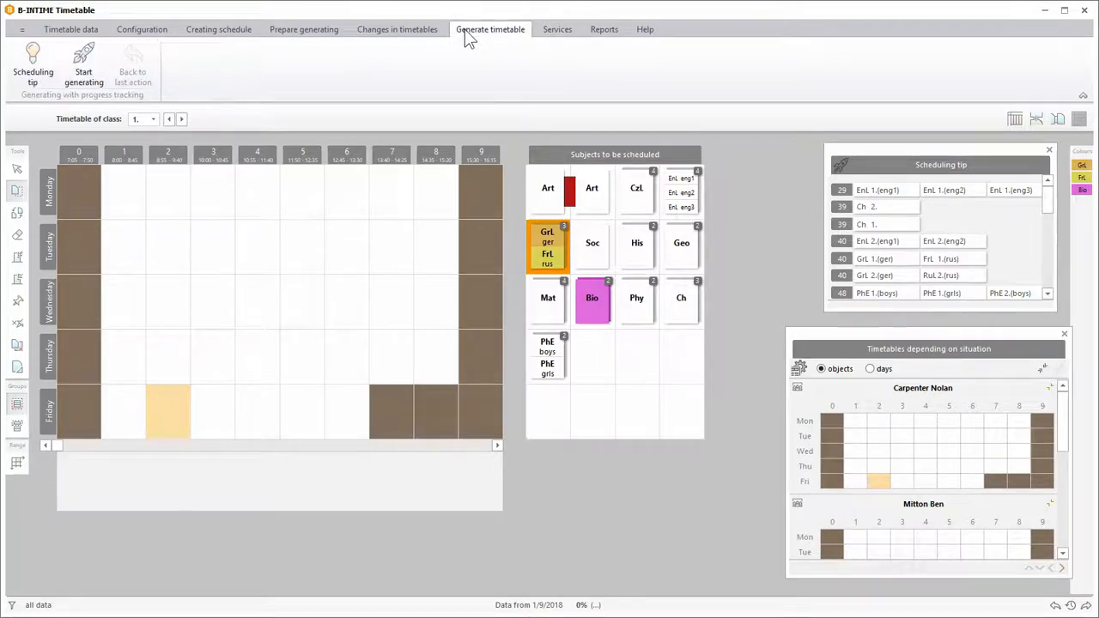
pyautogui.click(84, 75)
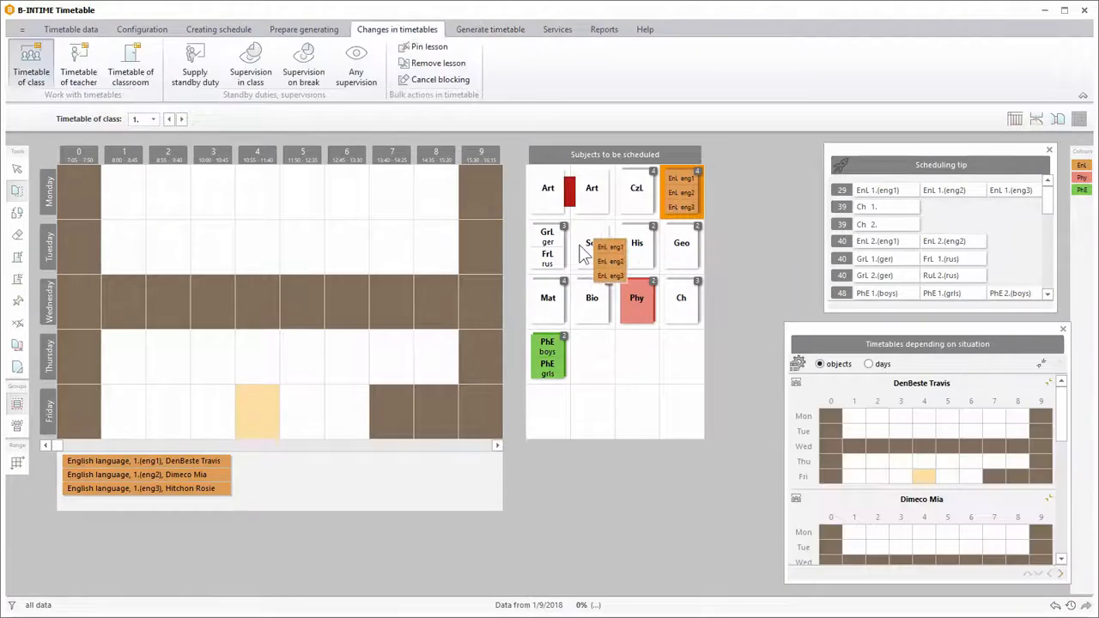
pyautogui.moveTo(366, 354); pyautogui.dragTo(256, 412)
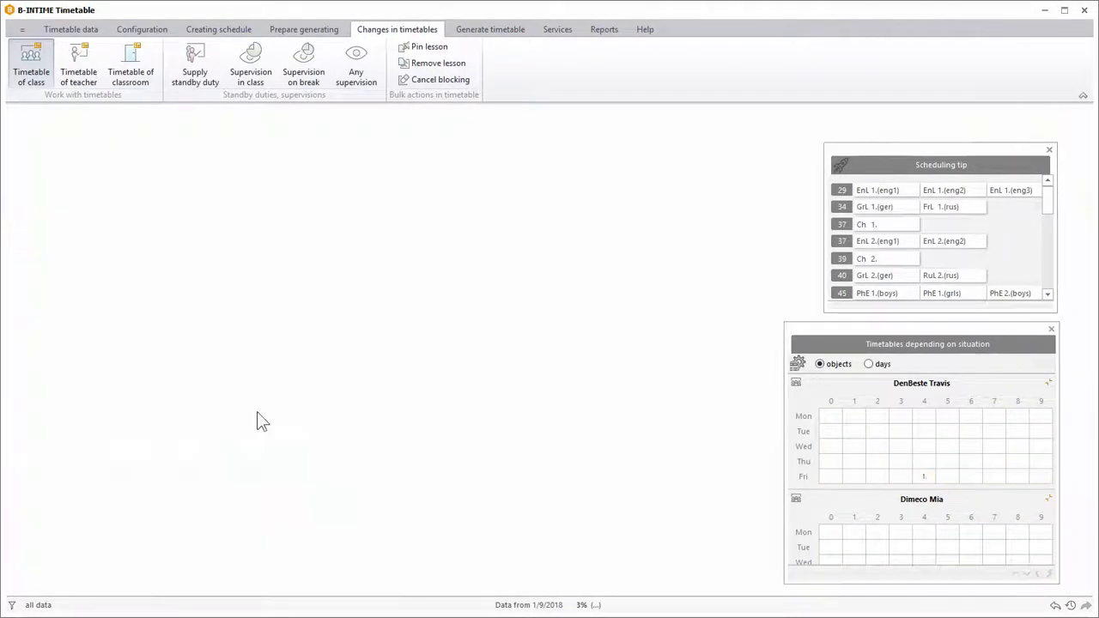
pyautogui.moveTo(686, 199); pyautogui.dragTo(168, 192)
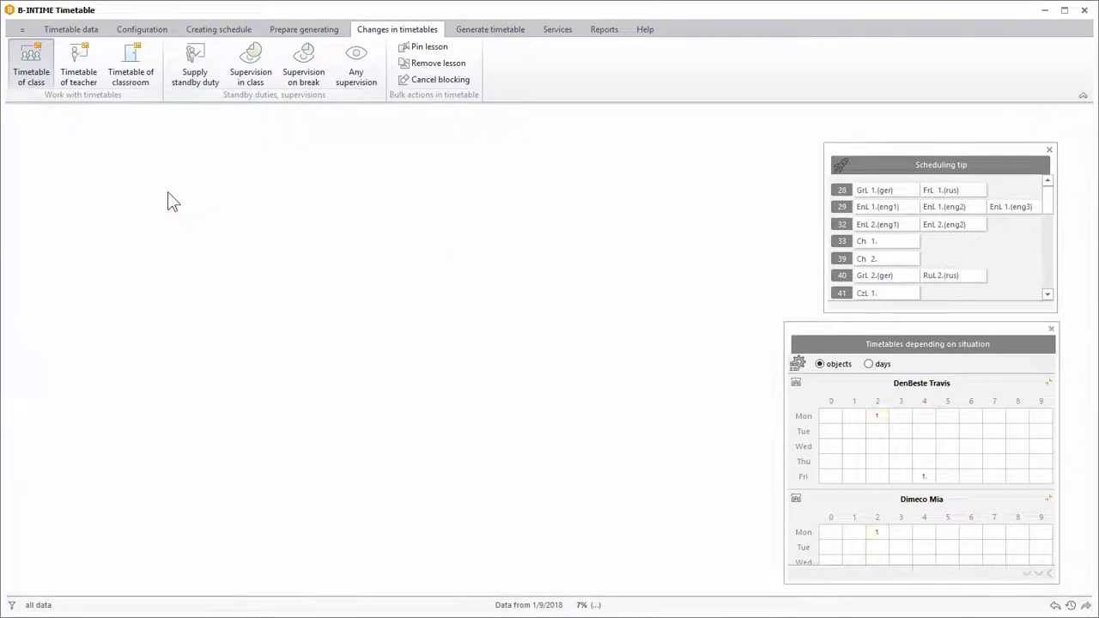
pyautogui.moveTo(548, 246)
pyautogui.mouseDown()
pyautogui.moveTo(475, 281)
pyautogui.moveTo(212, 357)
pyautogui.mouseUp()
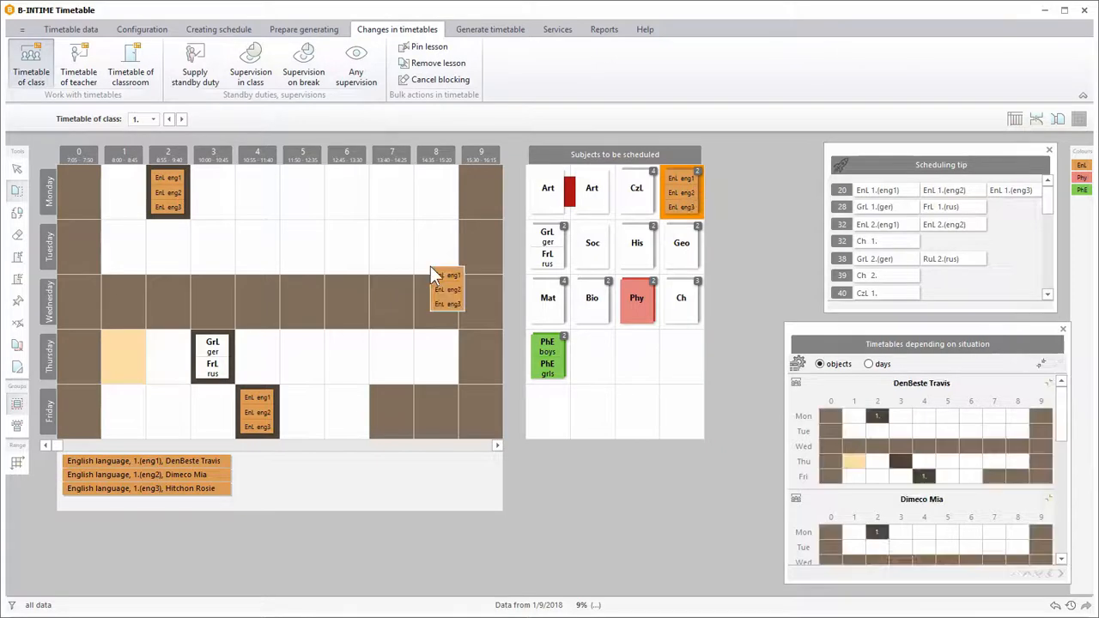
pyautogui.click(295, 352)
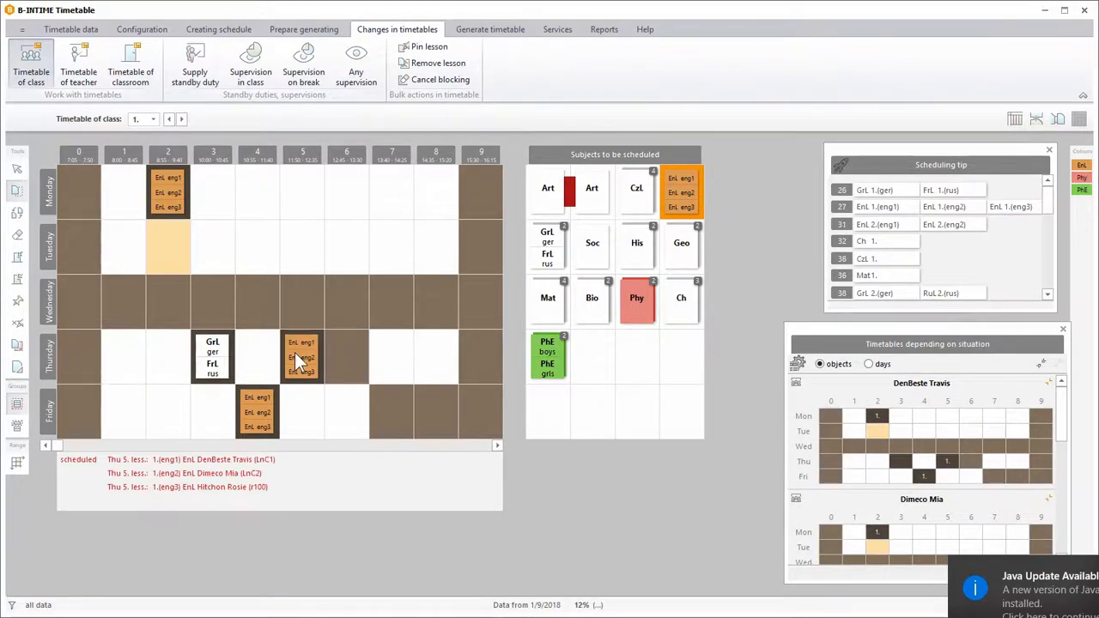
# Following the scheduling tip, place class 1's GrL/FrL on Monday lesson 4 and Wednesday lesson 2, and EnL on Tuesday lesson 1
pyautogui.click(844, 170)
pyautogui.moveTo(547, 247); pyautogui.dragTo(256, 191)
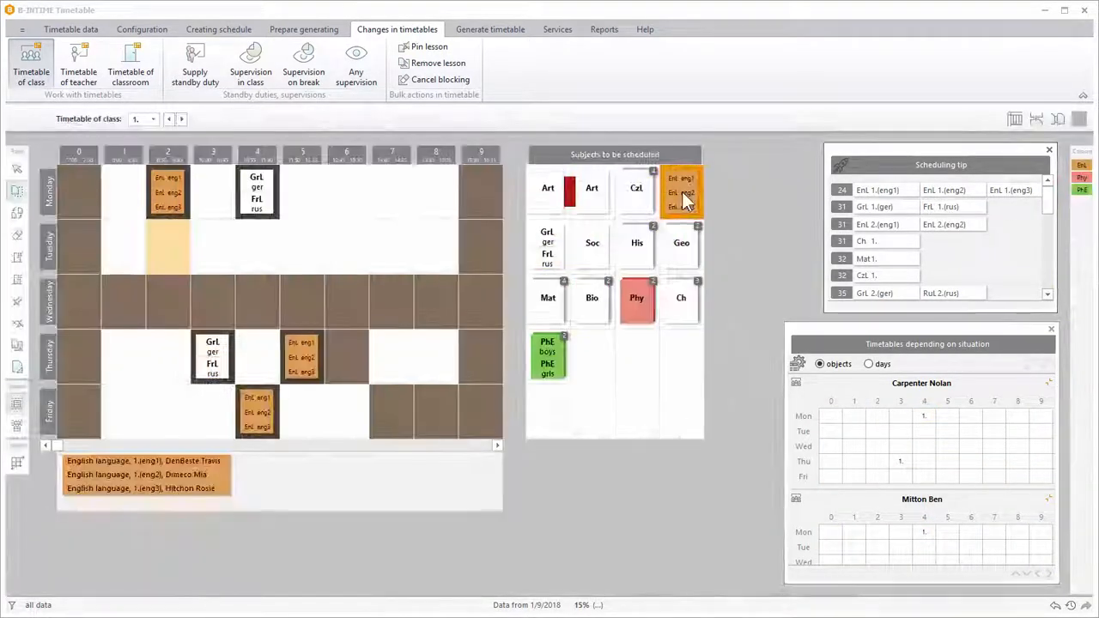
pyautogui.moveTo(681, 193); pyautogui.dragTo(167, 247)
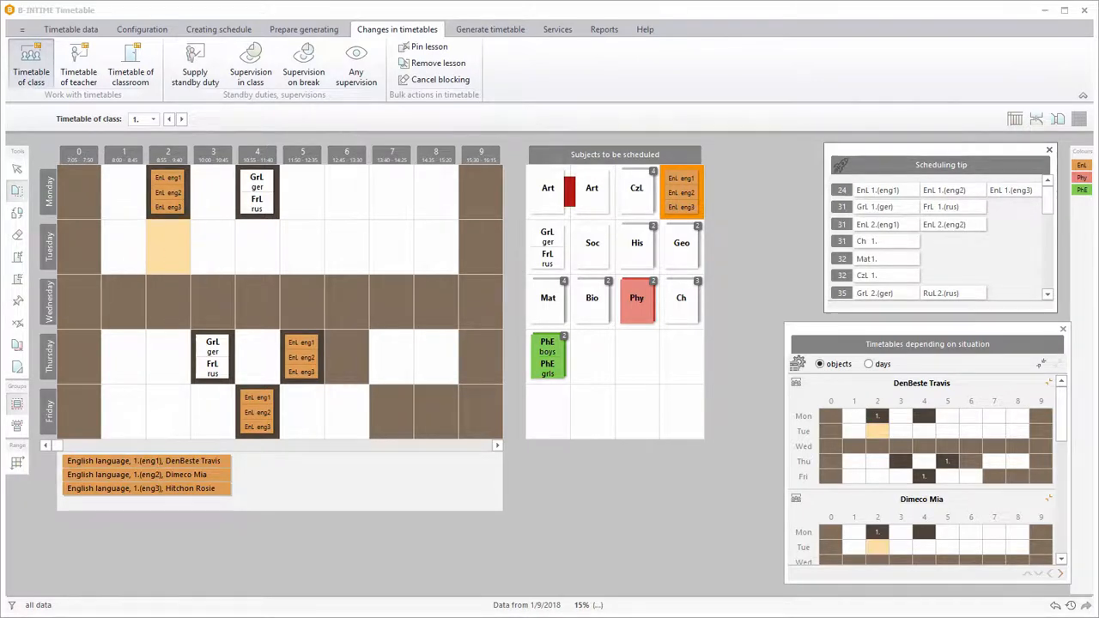
pyautogui.click(122, 245)
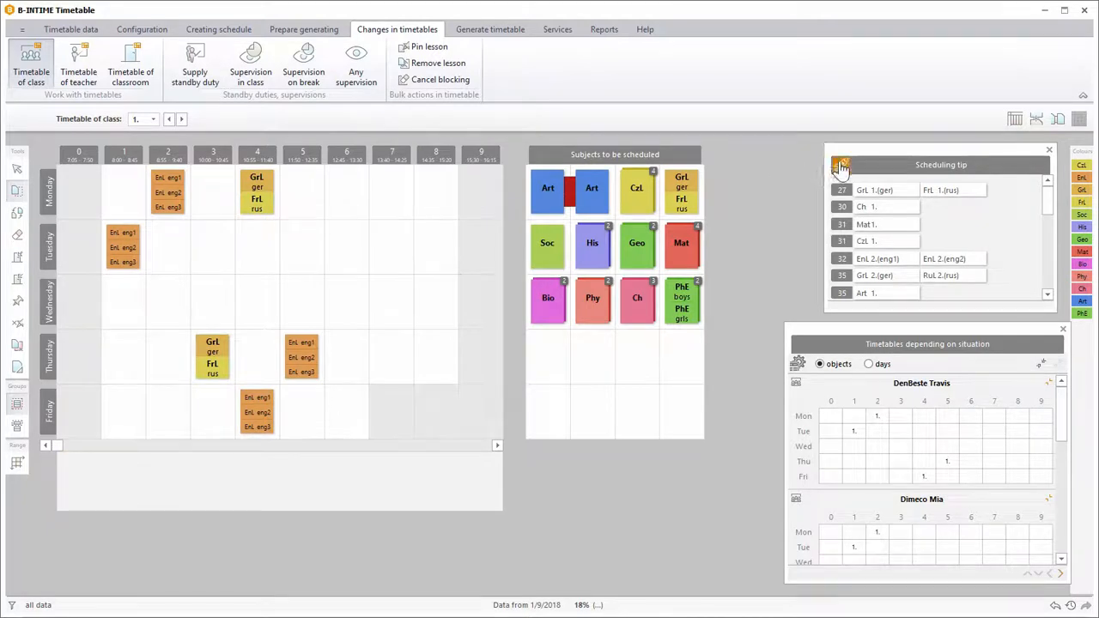
pyautogui.click(681, 192)
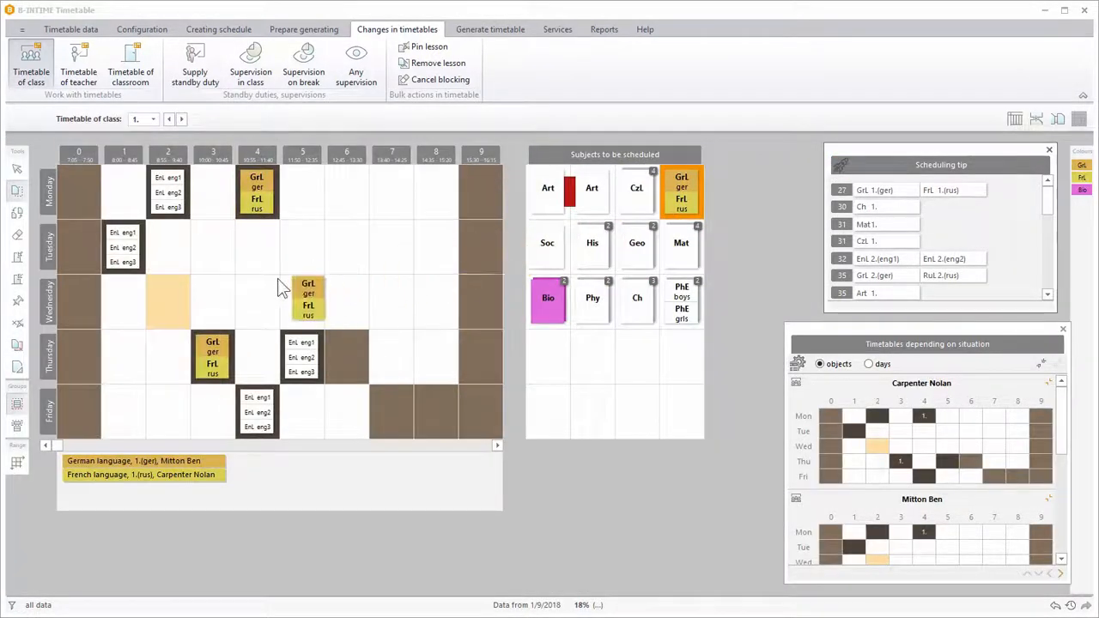
pyautogui.click(168, 302)
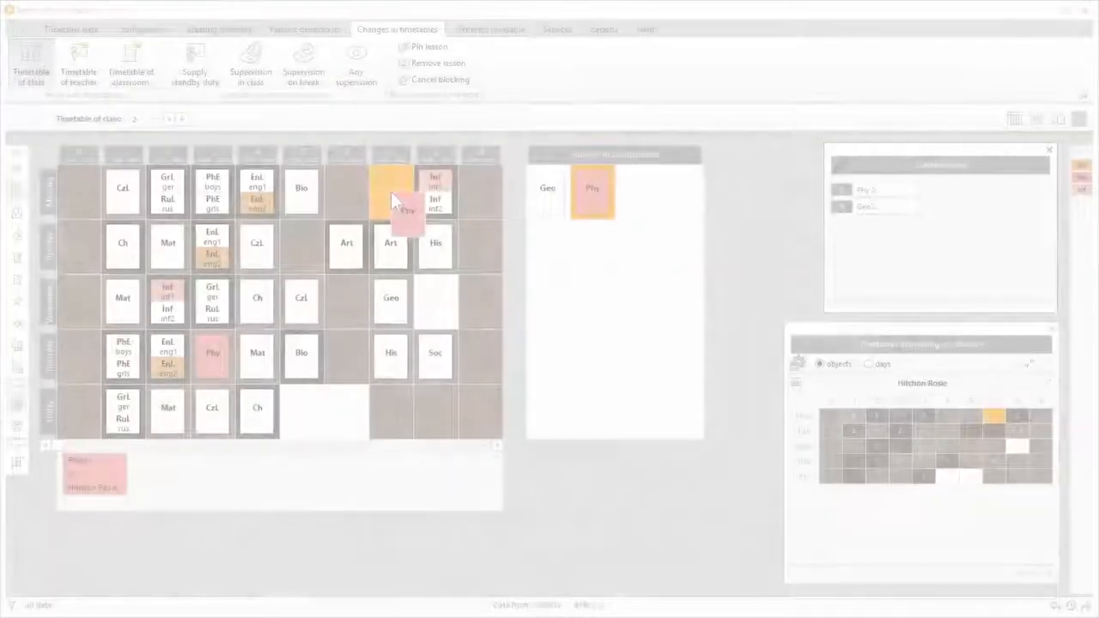
# Schedule class 2's remaining Phy lesson on Monday lesson 7 and its Geo lesson on Friday lesson 5
pyautogui.click(390, 191)
pyautogui.click(548, 191)
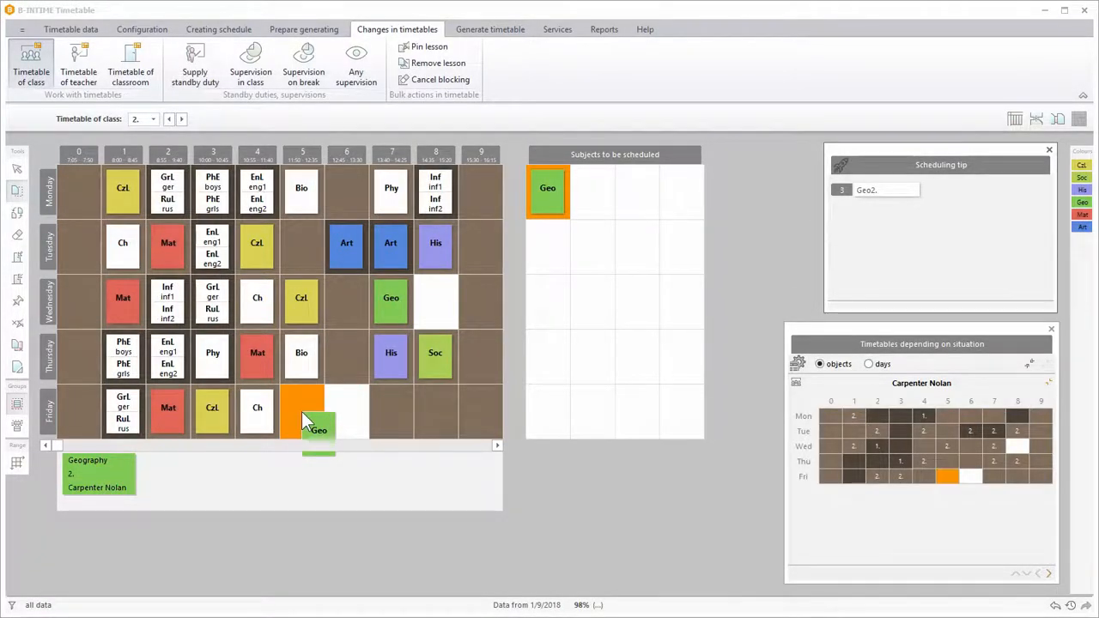
pyautogui.click(301, 411)
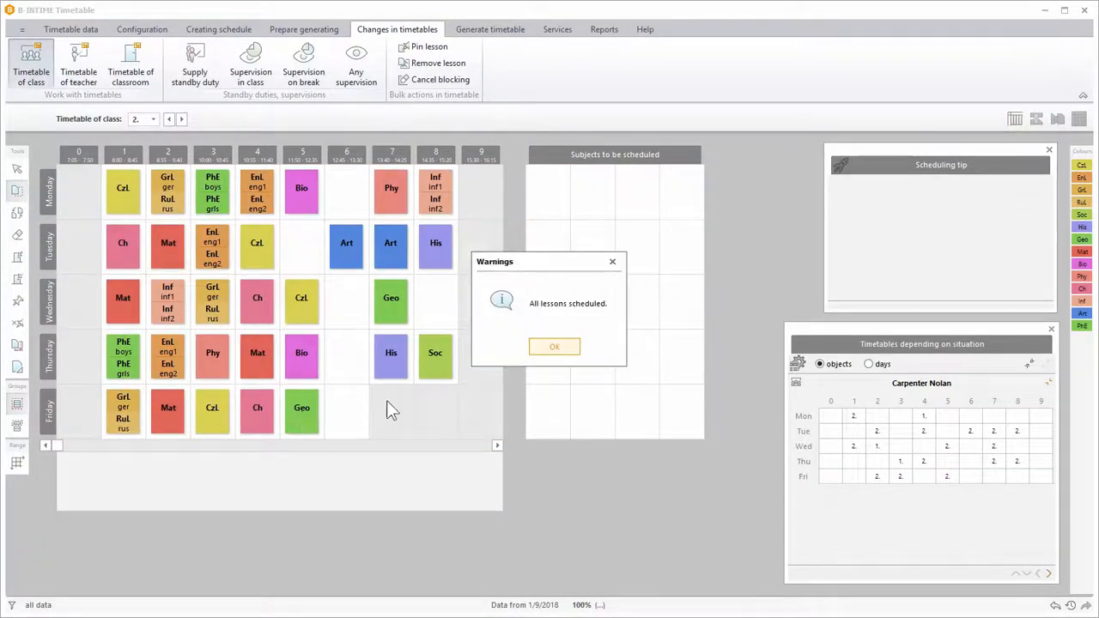
pyautogui.click(563, 347)
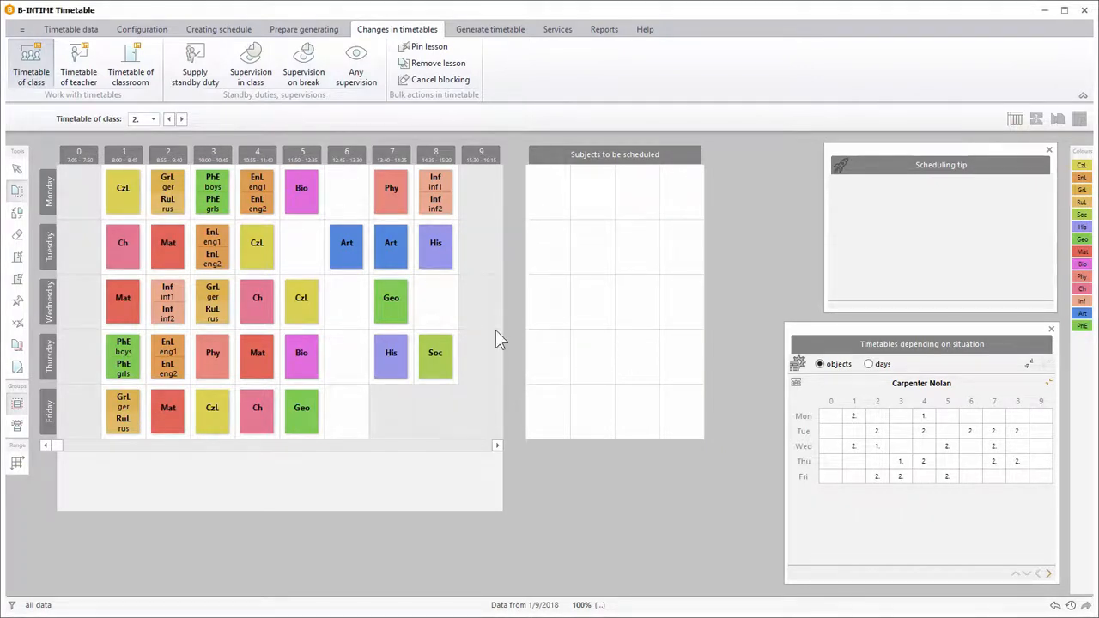
# In class 2, swap Thursday's lesson 5 Bio with Wednesday's lesson 5 CzL, and move Soc from Thursday to Wednesday lesson 8
pyautogui.click(17, 214)
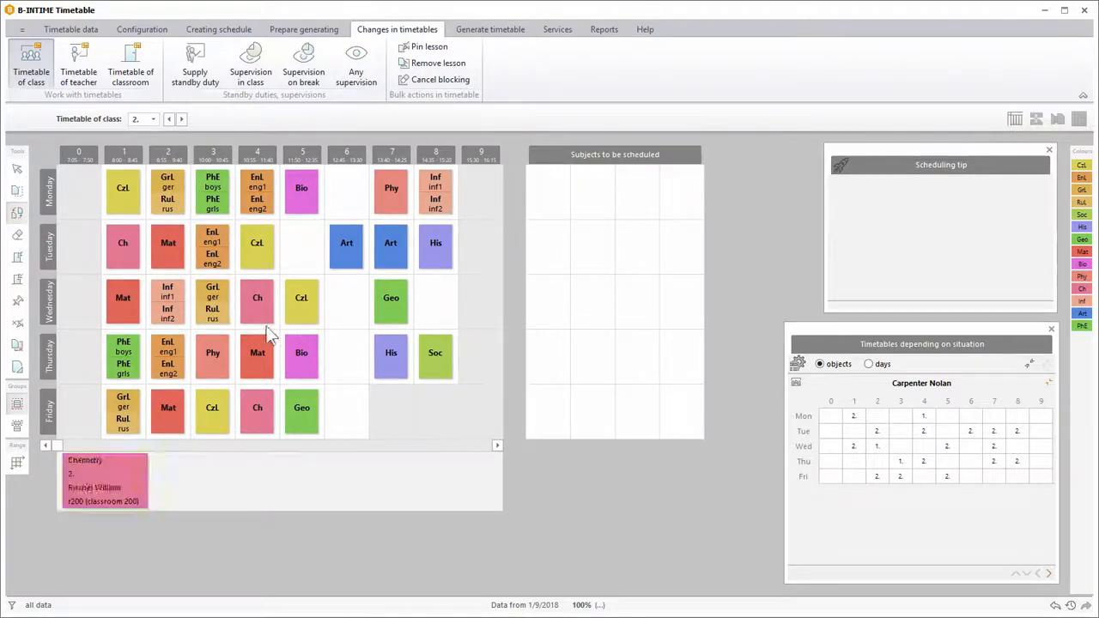
pyautogui.click(309, 362)
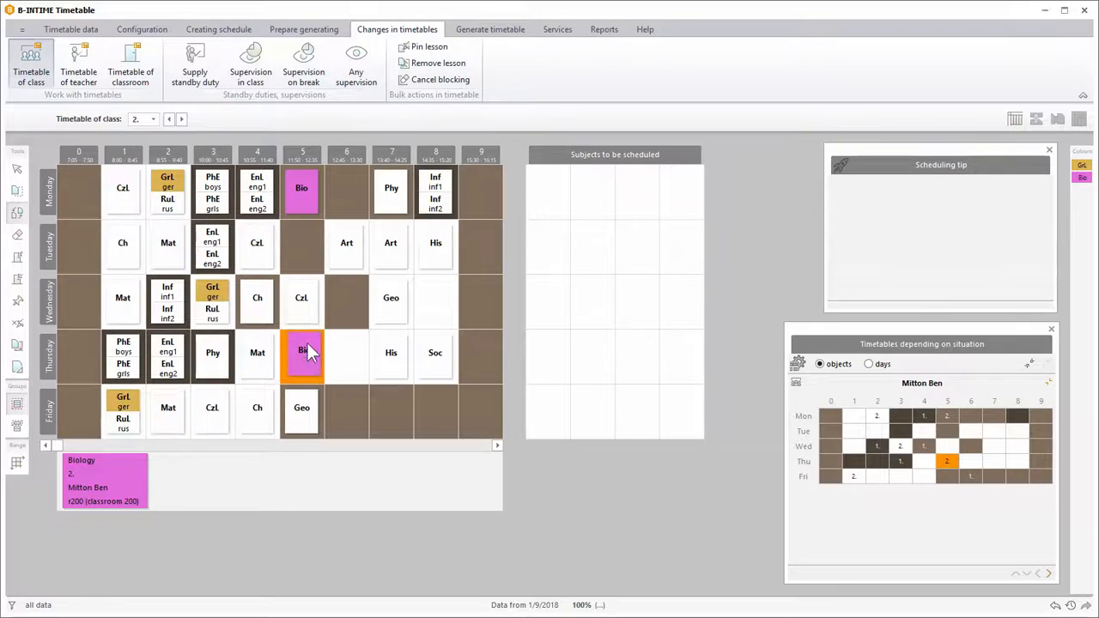
pyautogui.click(309, 303)
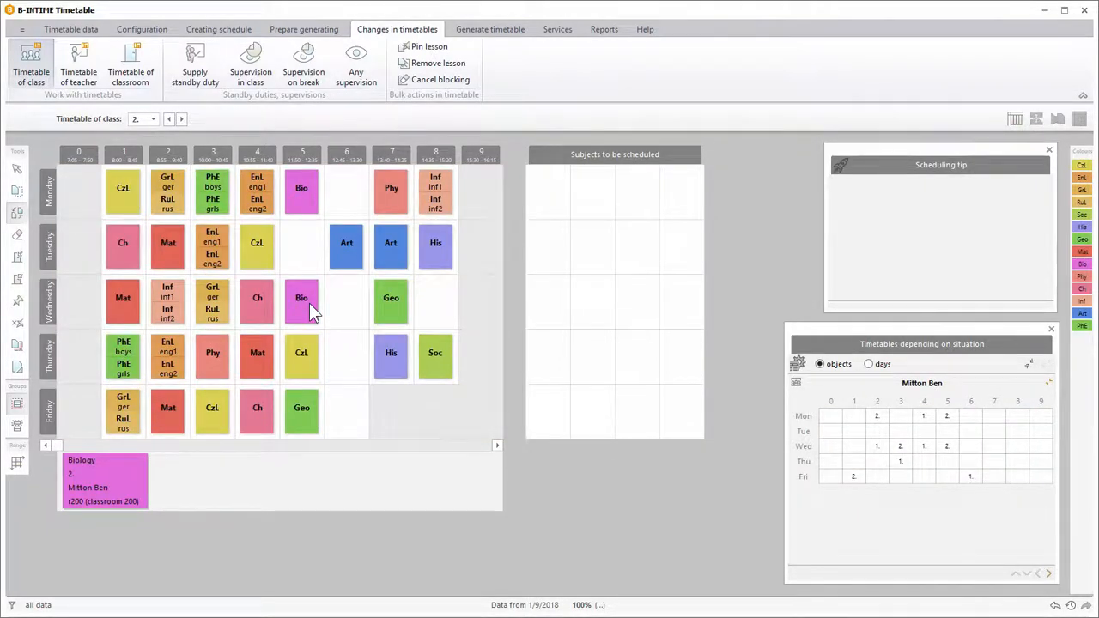
pyautogui.click(439, 358)
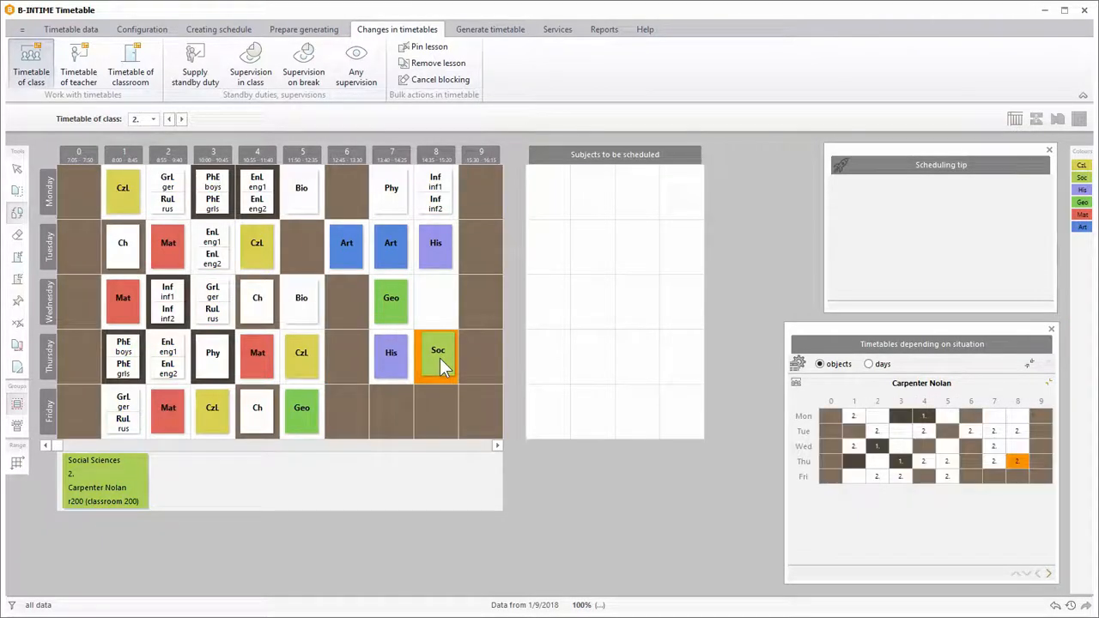
pyautogui.click(436, 303)
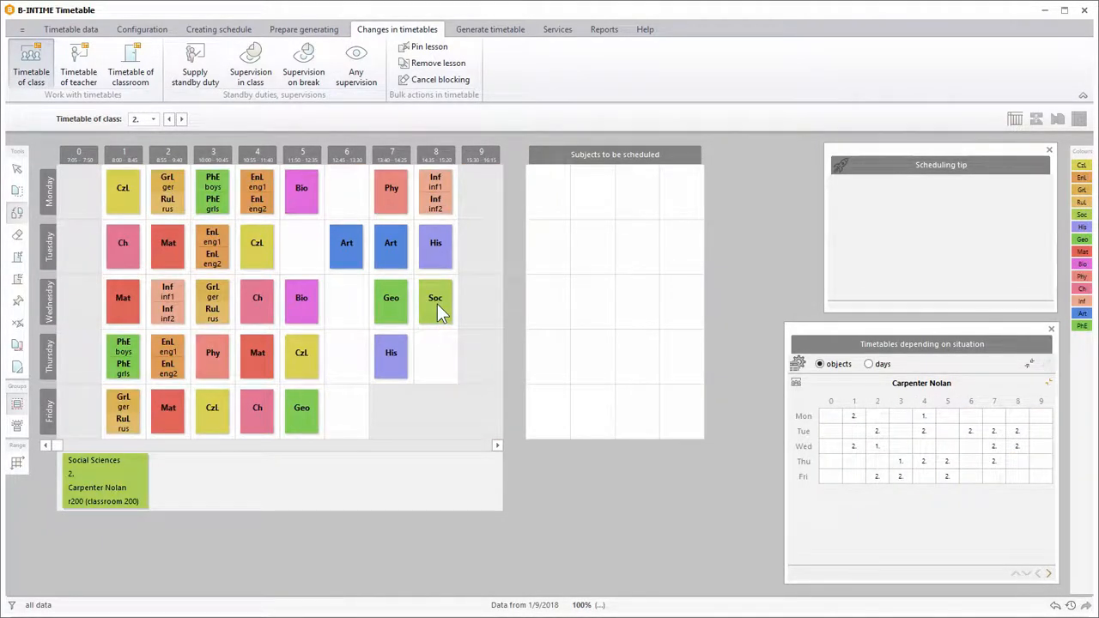
# Save the timetable data as option 0 with the description "timetable ver 1"
pyautogui.click(71, 31)
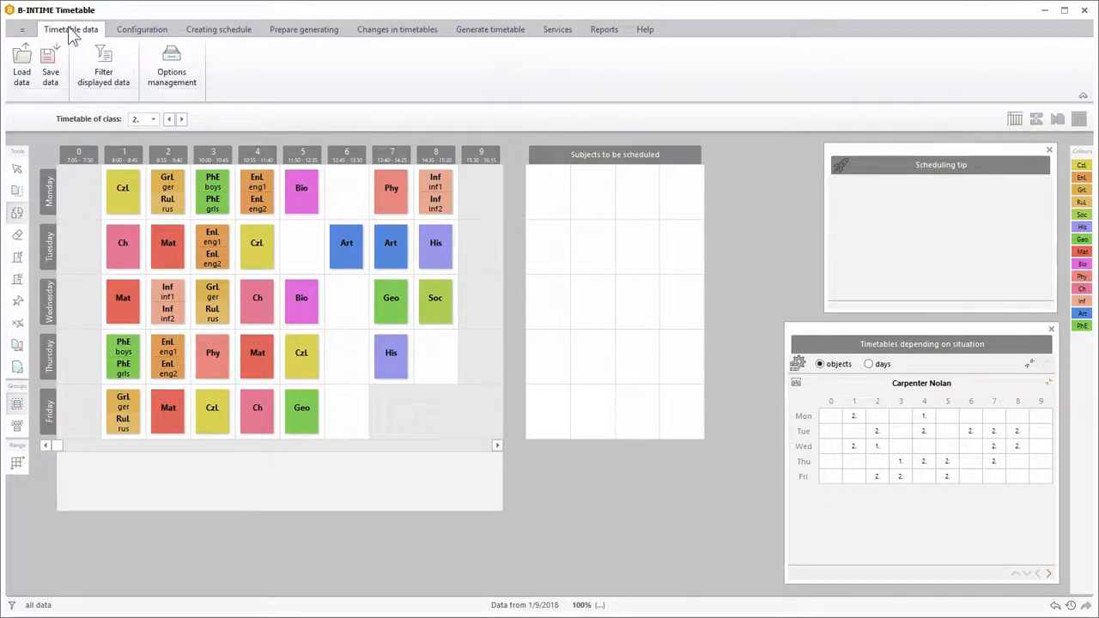
pyautogui.click(53, 70)
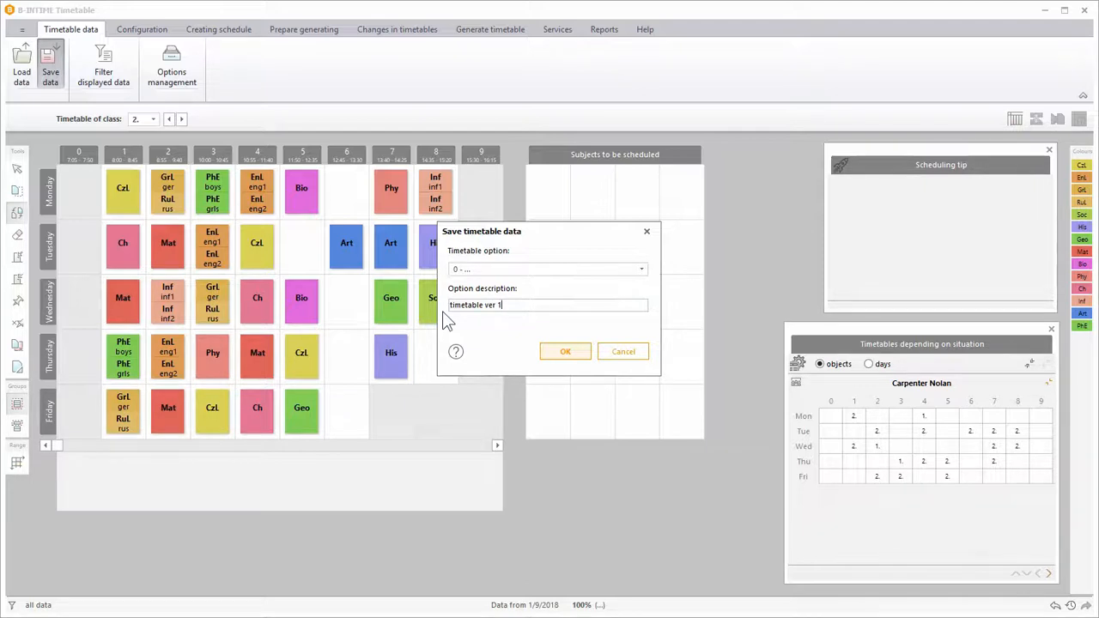
pyautogui.click(582, 353)
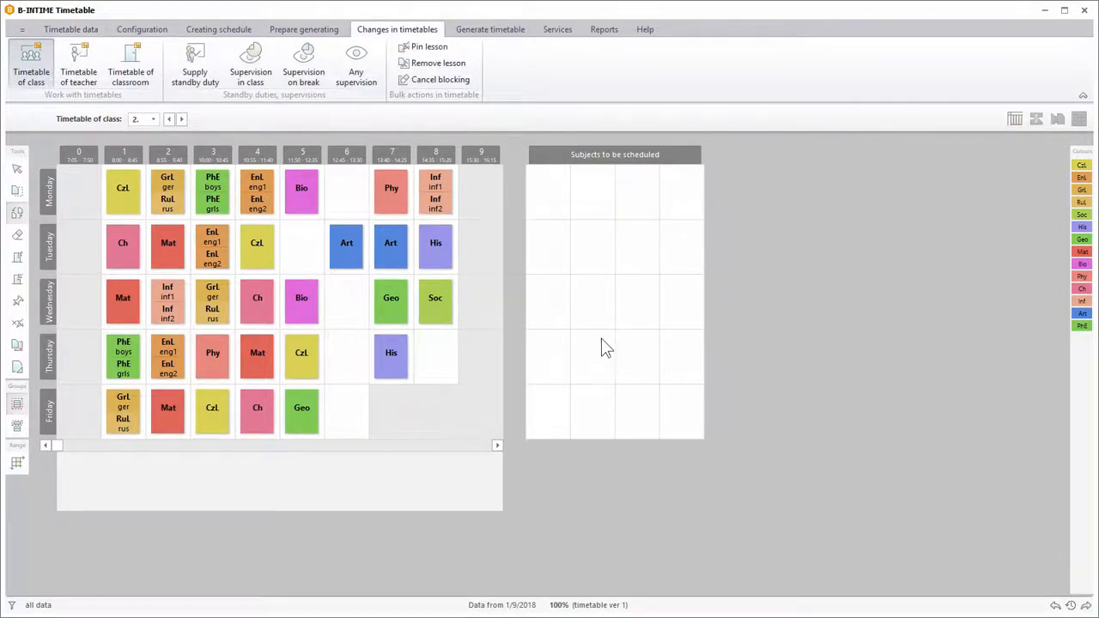
# Preview the class timetable report for the first and second year, Monday to Friday, lessons 0 to 10
pyautogui.click(604, 33)
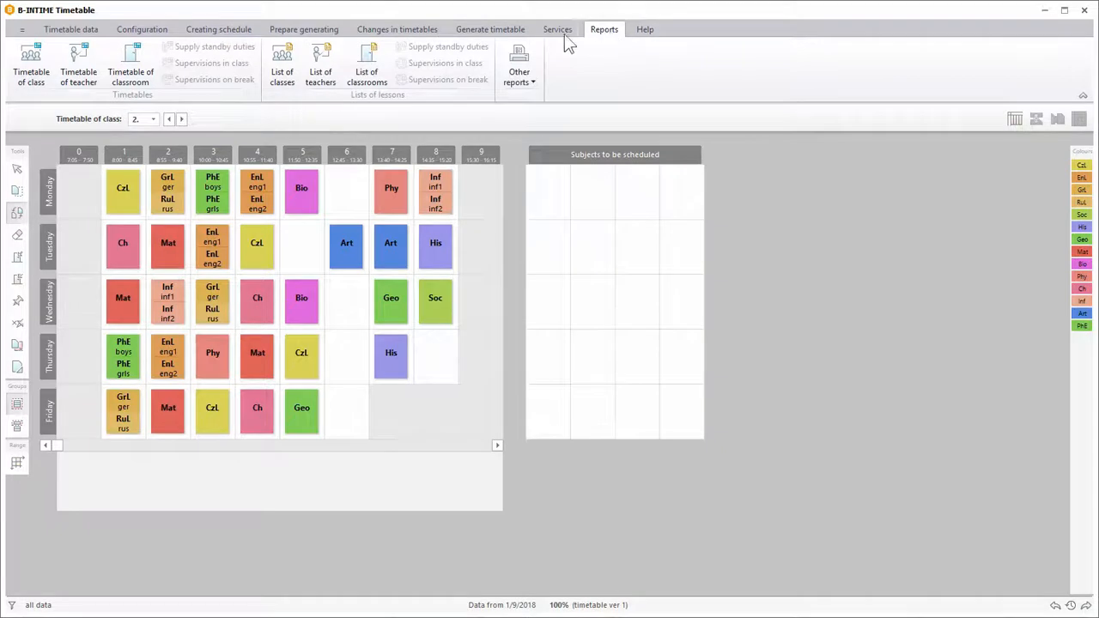
pyautogui.click(28, 76)
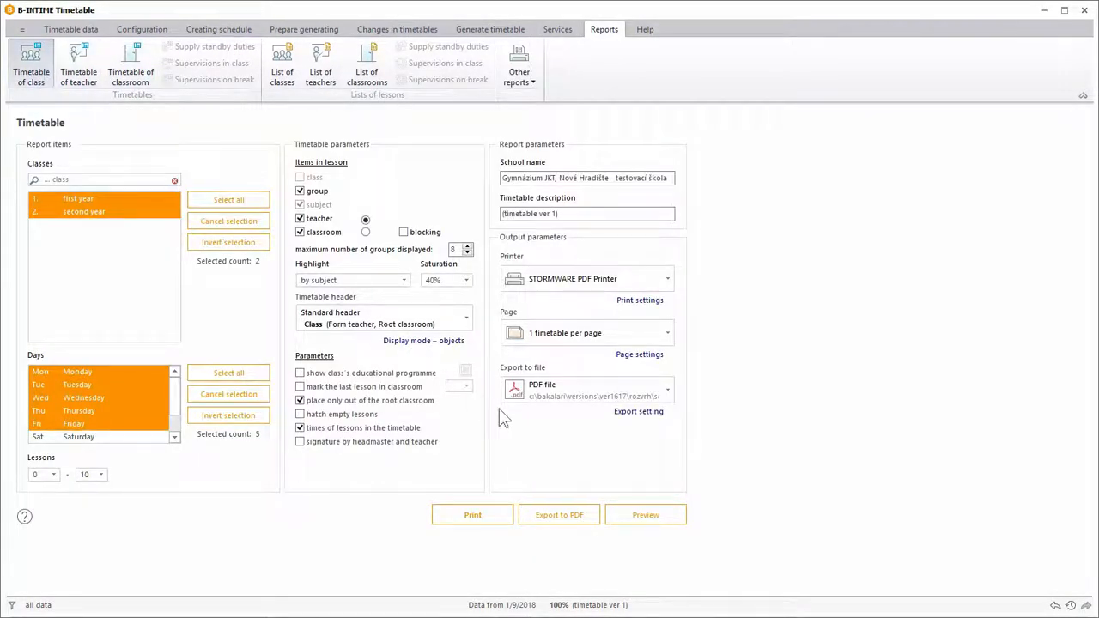
pyautogui.click(663, 519)
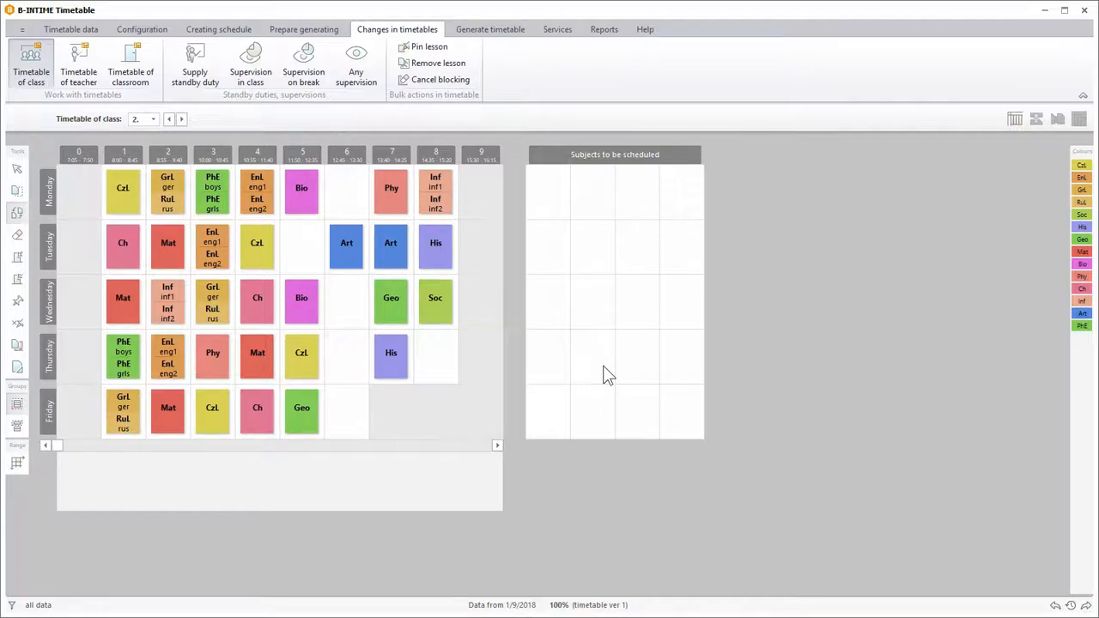
# Exit the timetable application
pyautogui.click(26, 32)
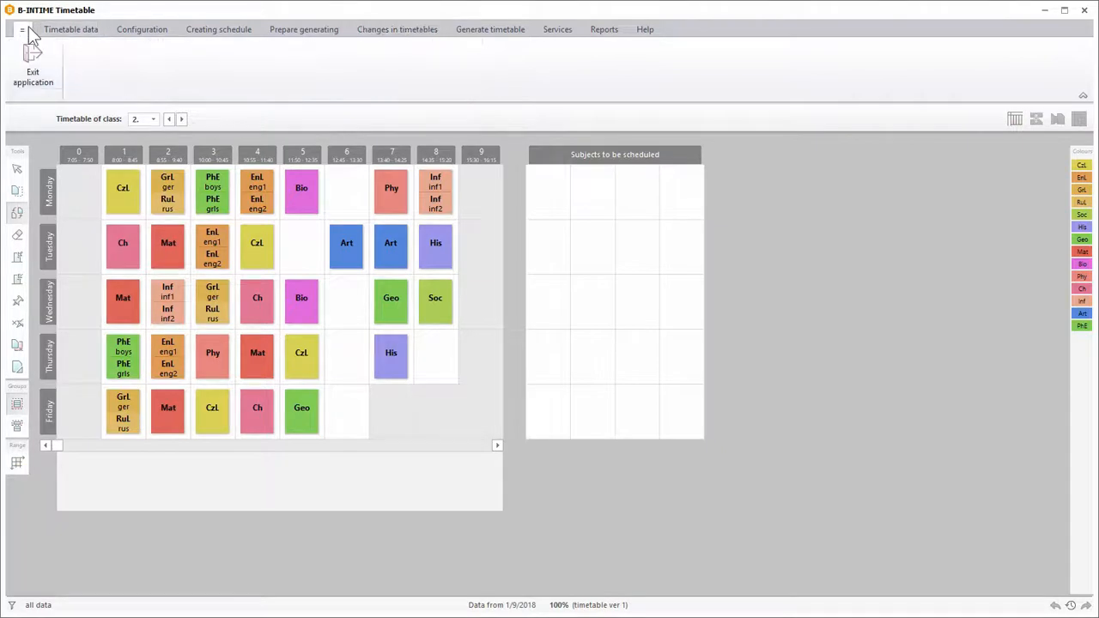
pyautogui.click(35, 67)
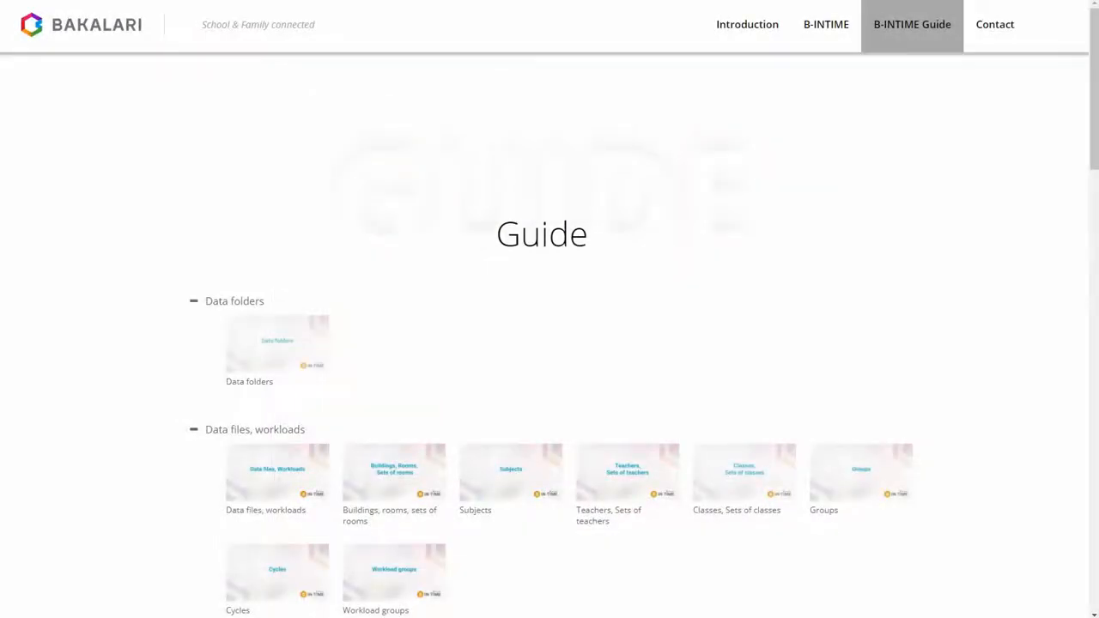
# Look through the B-INTIME Guide on the Bakalari website, from Data folders down to the Reports section
pyautogui.scroll(-3, 1095, 183)
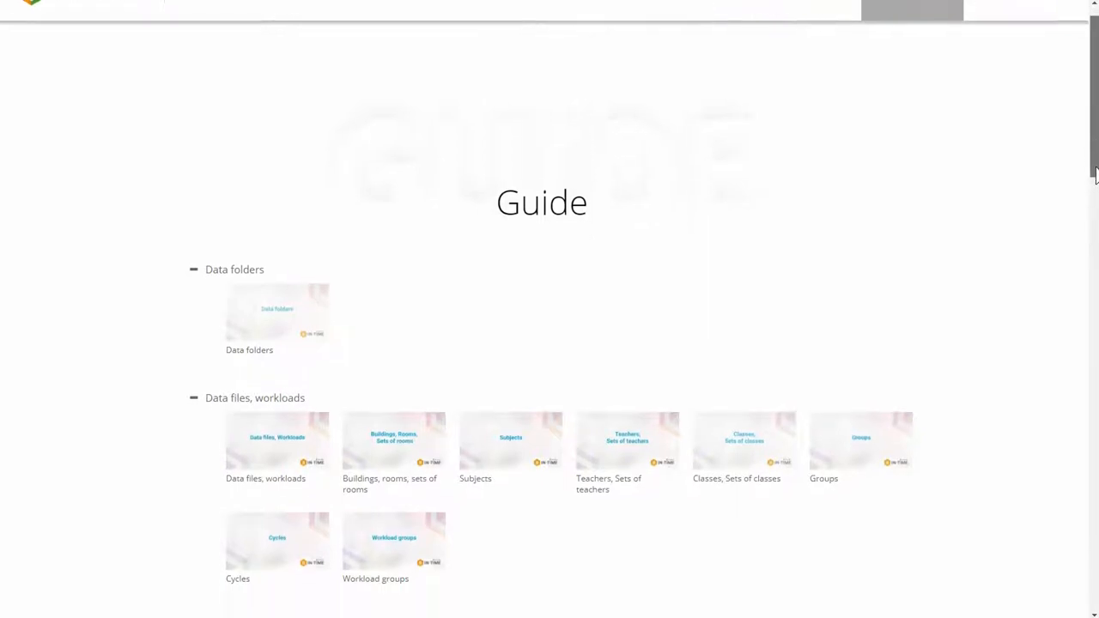
pyautogui.scroll(-7, 550, 309)
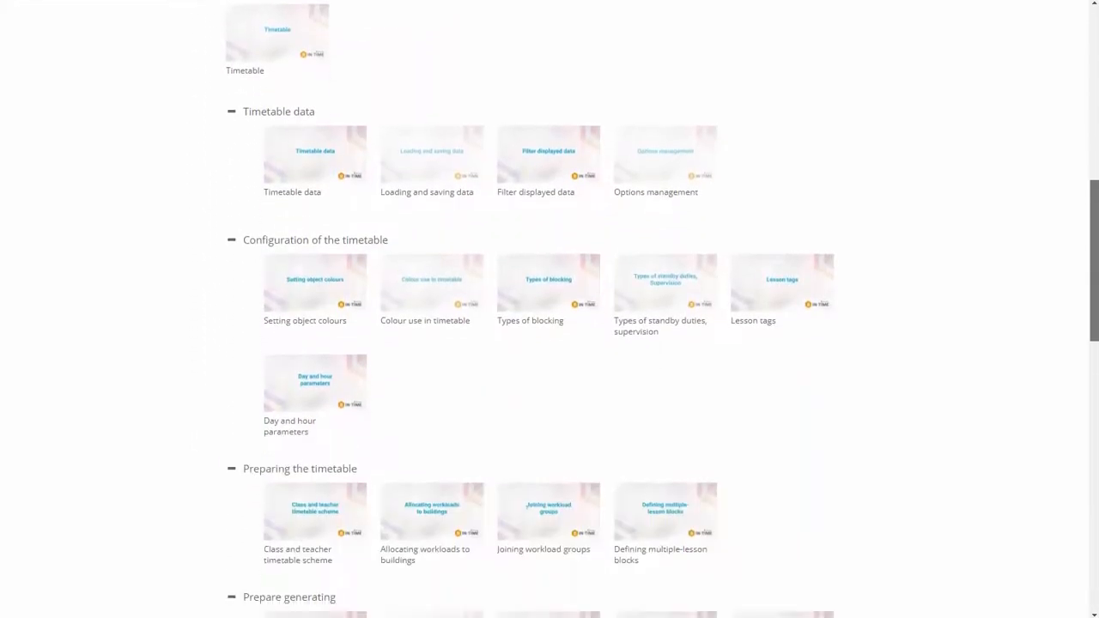
pyautogui.moveTo(1094, 401); pyautogui.dragTo(1087, 610)
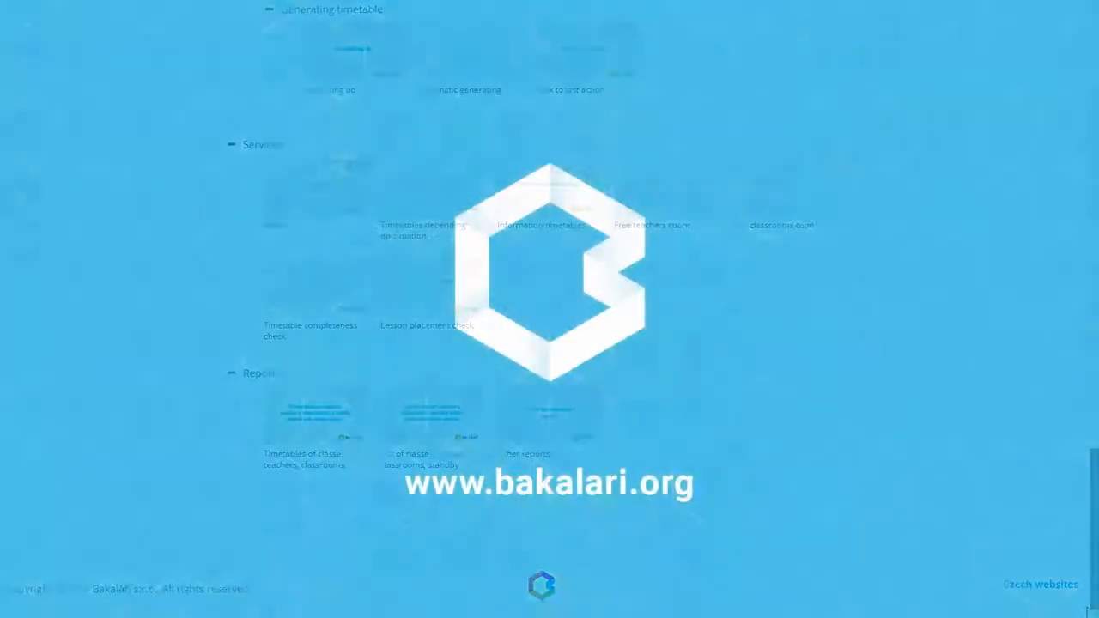